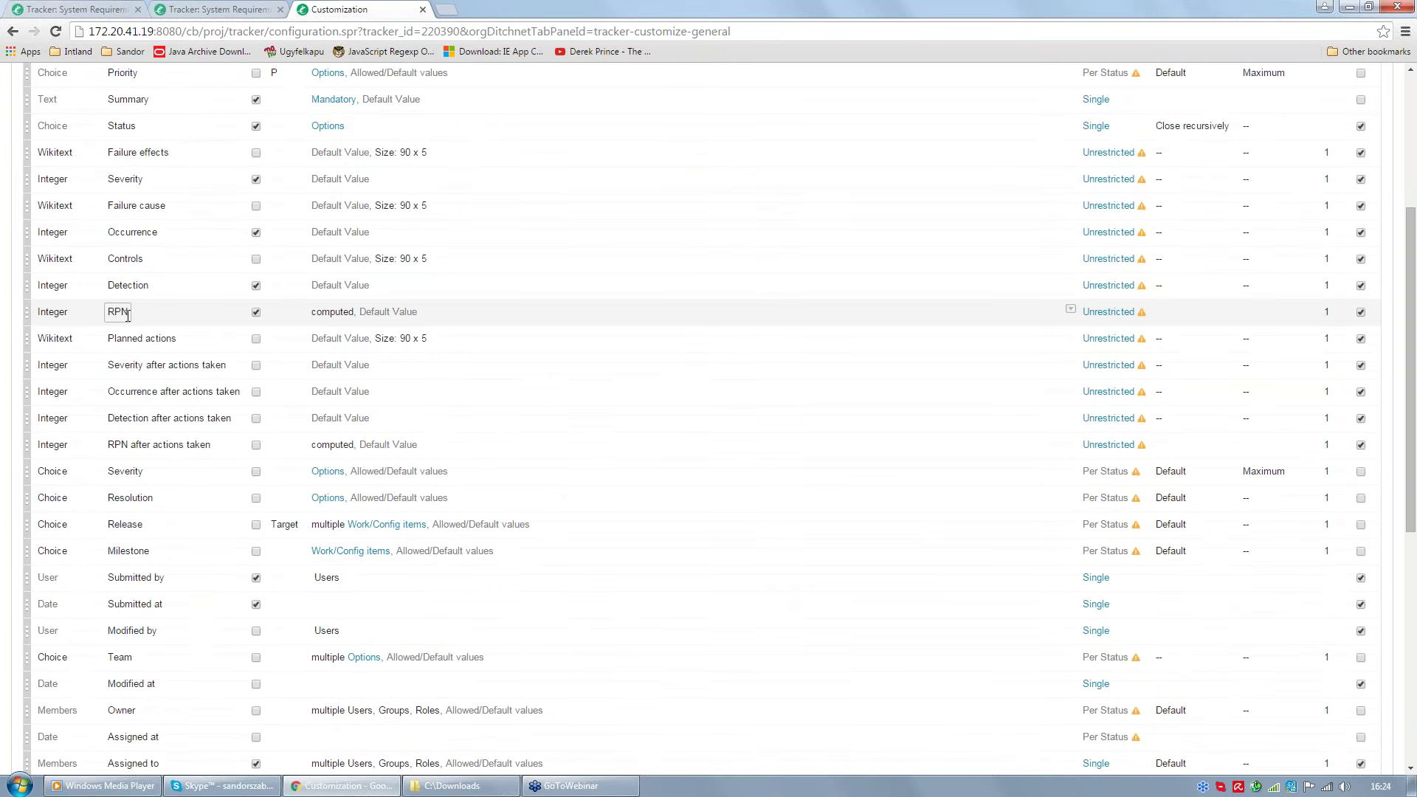
Step: Examine the computation formula in the RPN field's settings, leaving the field as it is
left_click(128, 313)
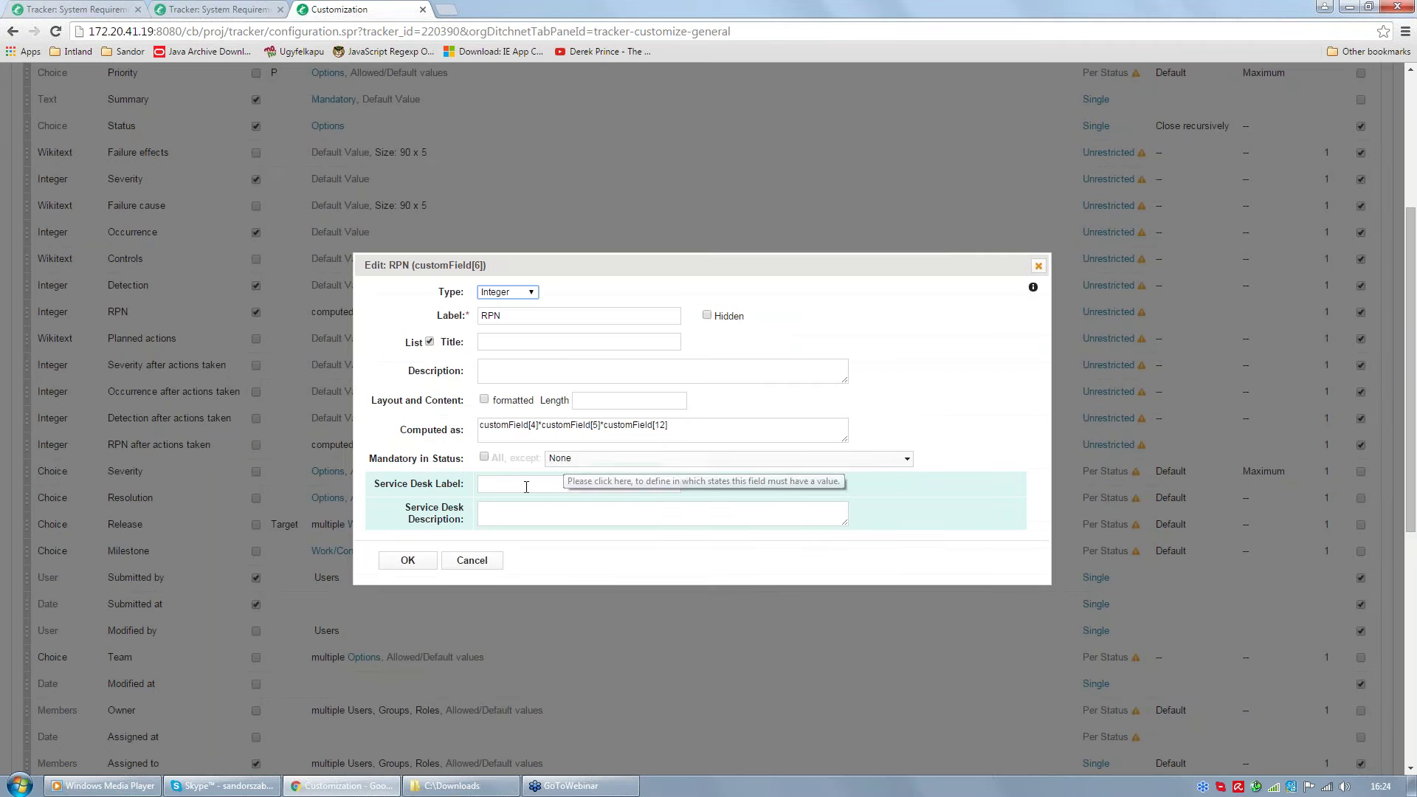
left_click(476, 561)
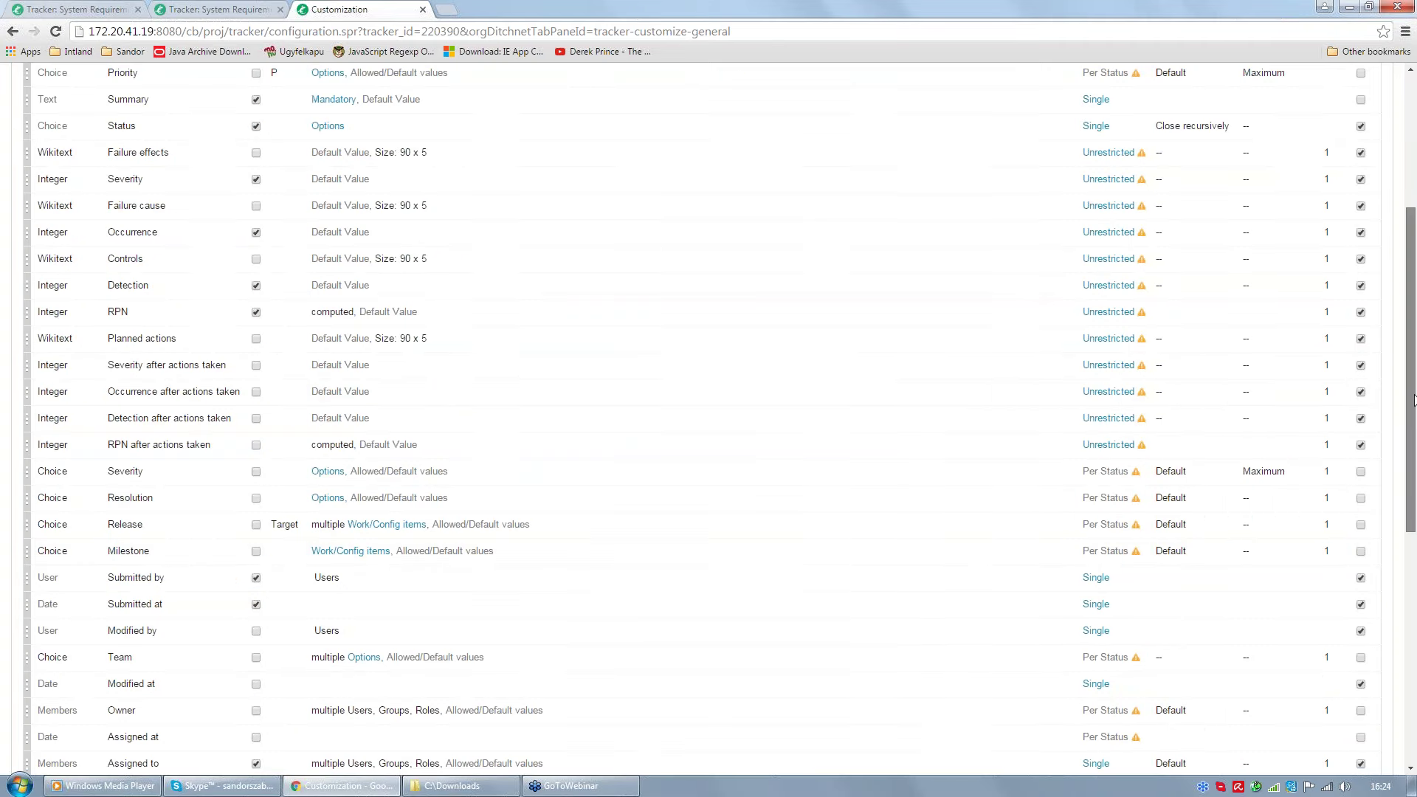
Step: Review the data types offered for a new custom field without creating one
left_click_drag(1414, 400, 1414, 386)
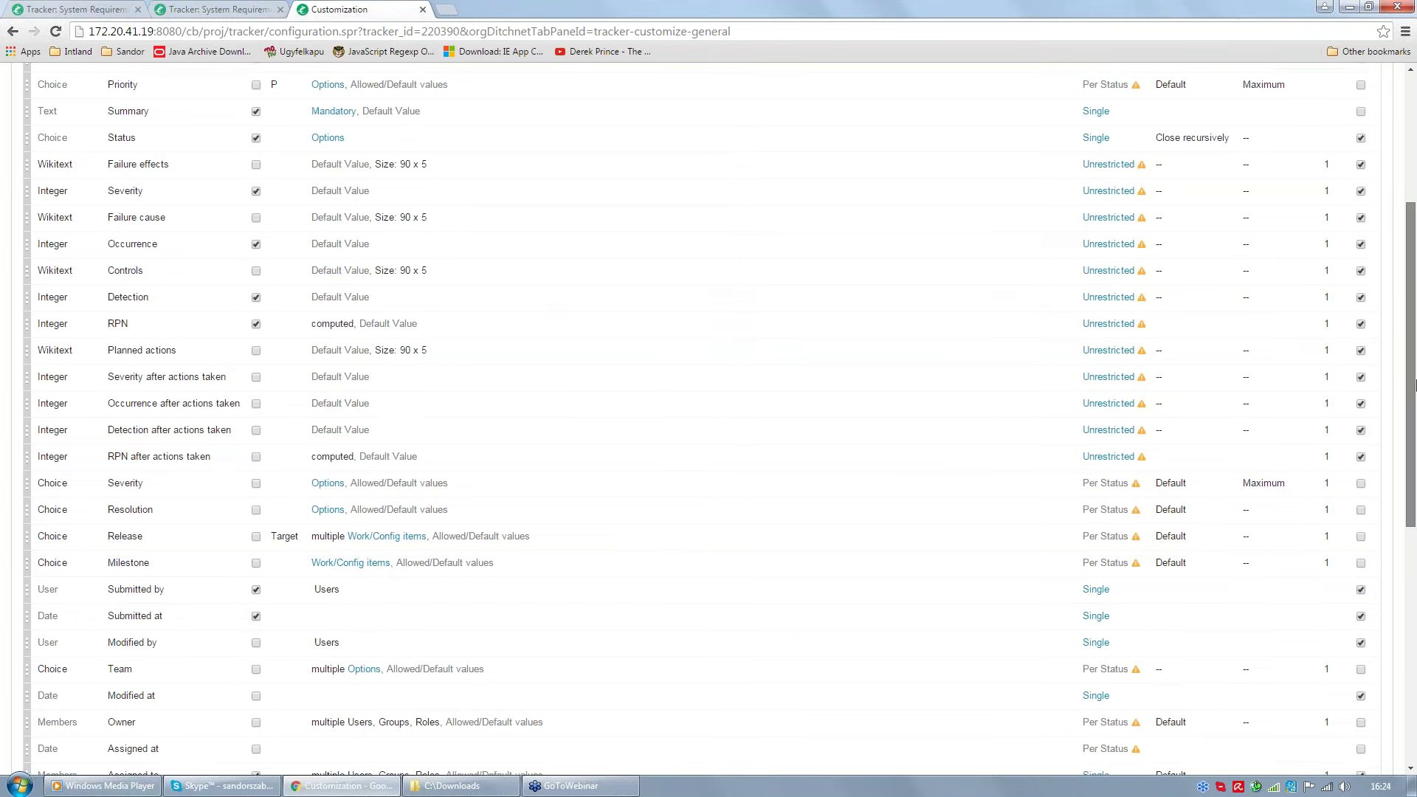
left_click_drag(1414, 384, 1414, 649)
left_click(72, 719)
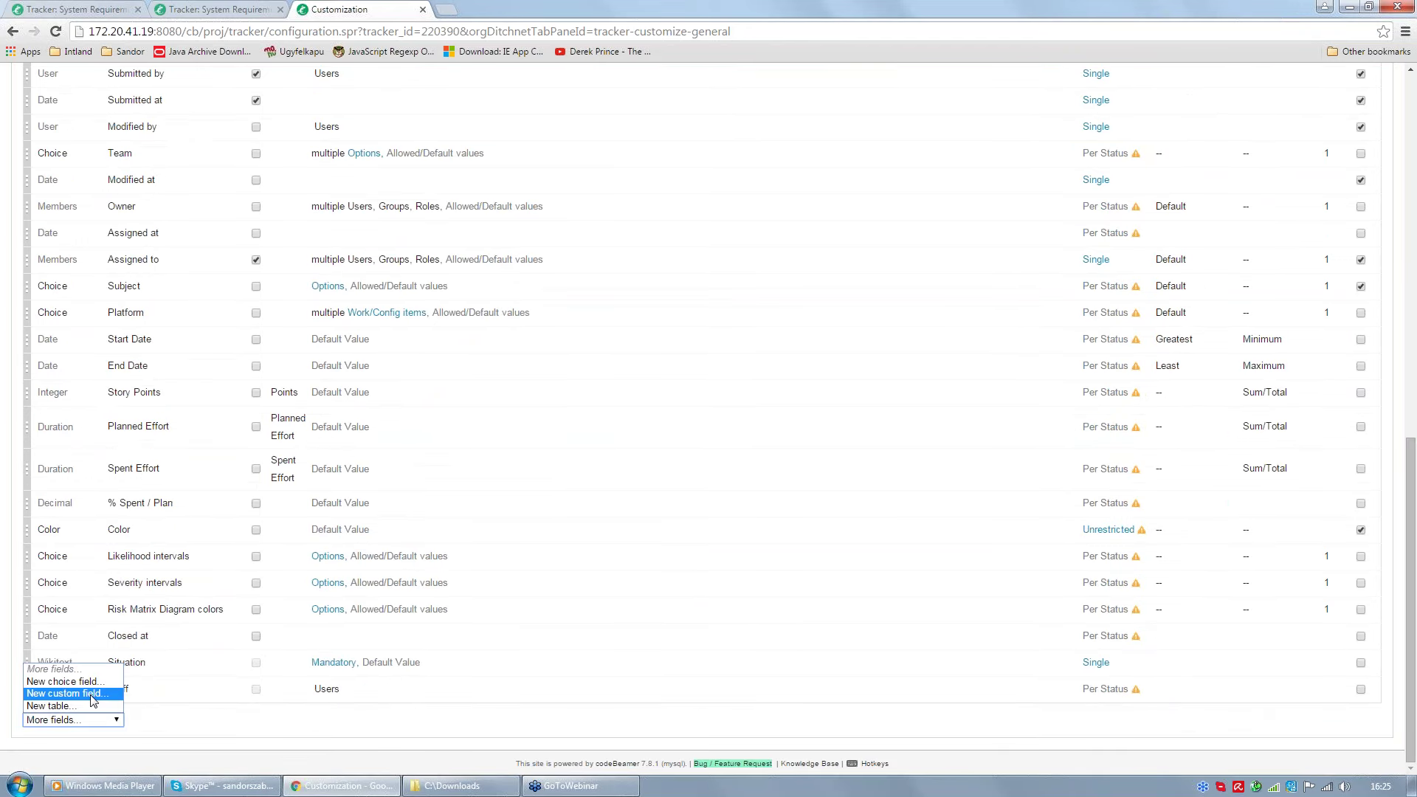
left_click(94, 694)
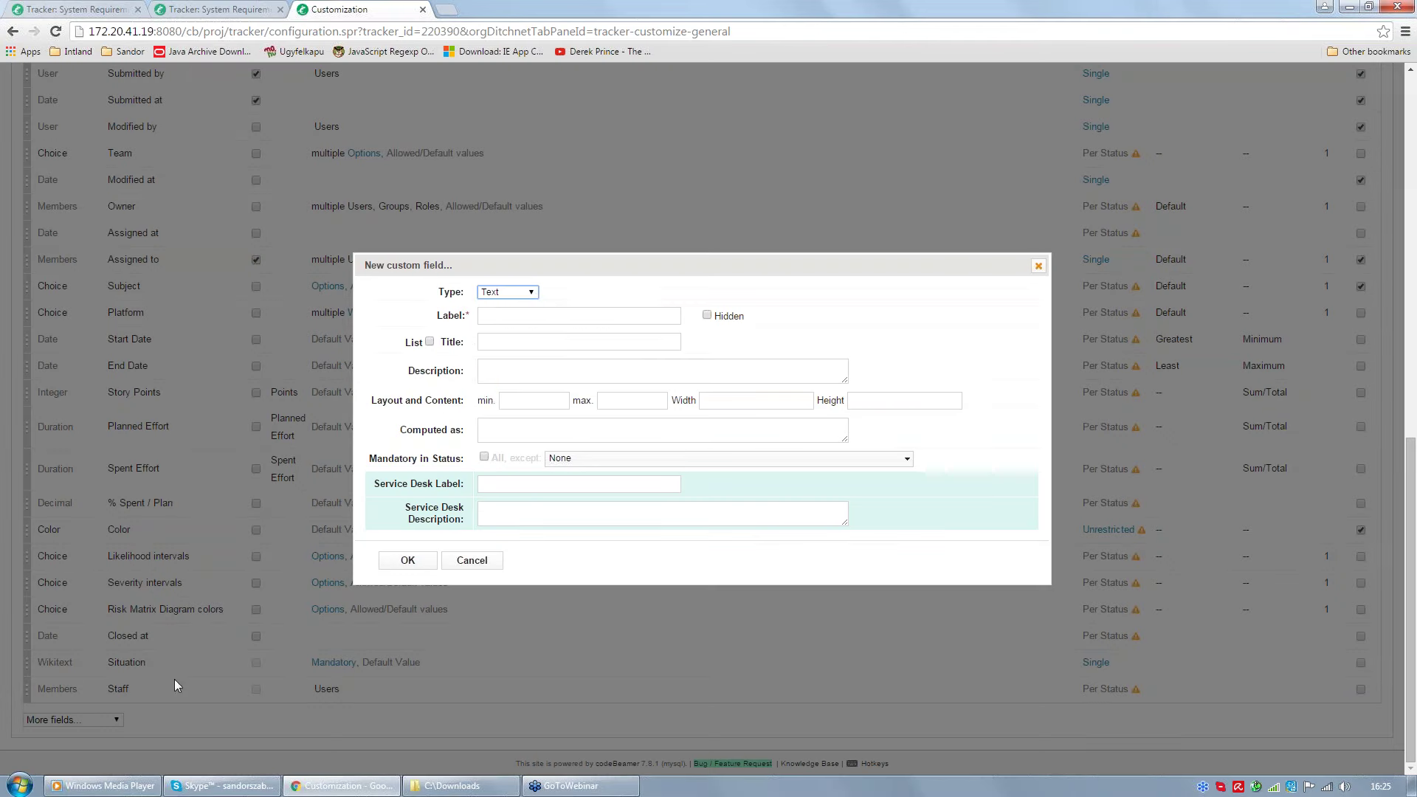
left_click(531, 293)
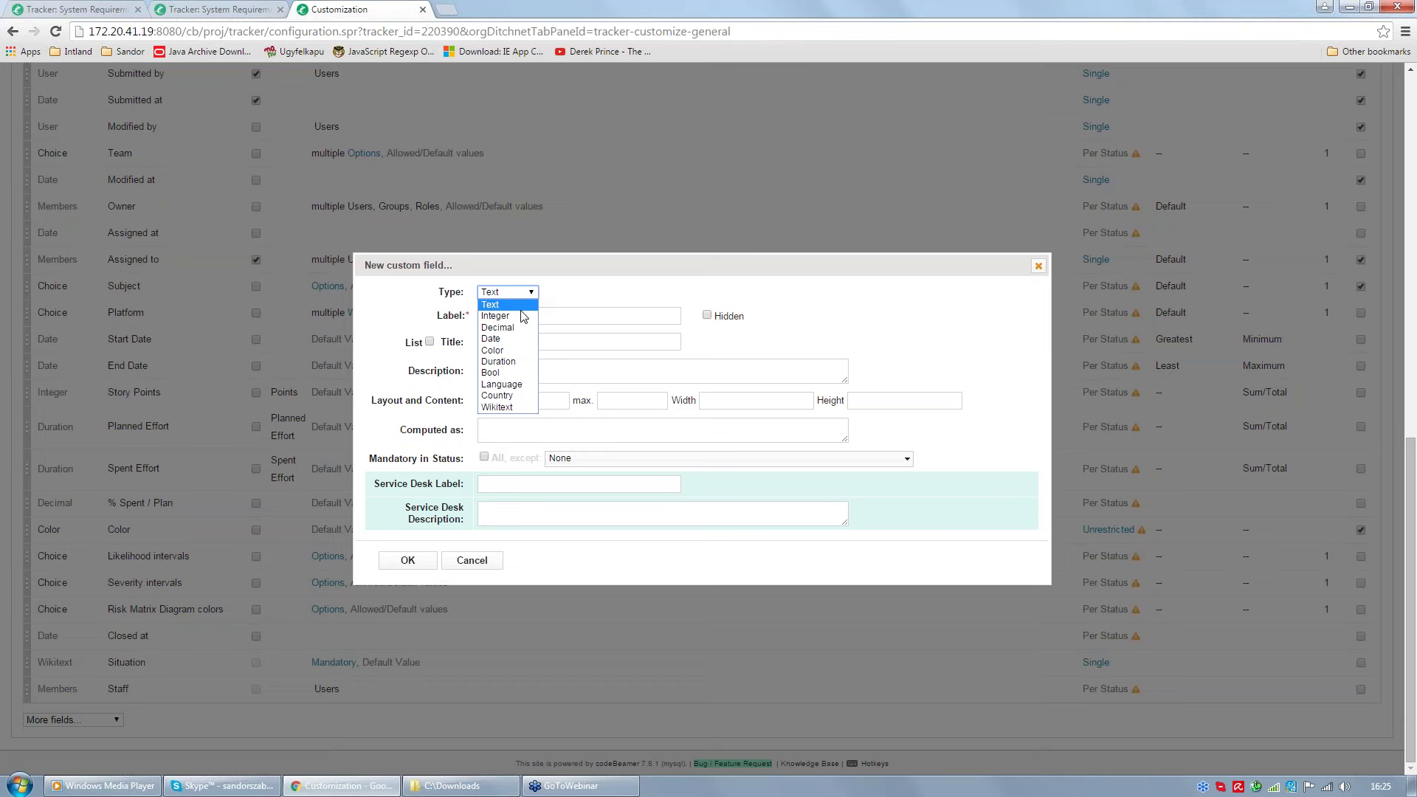
left_click(570, 295)
left_click(476, 563)
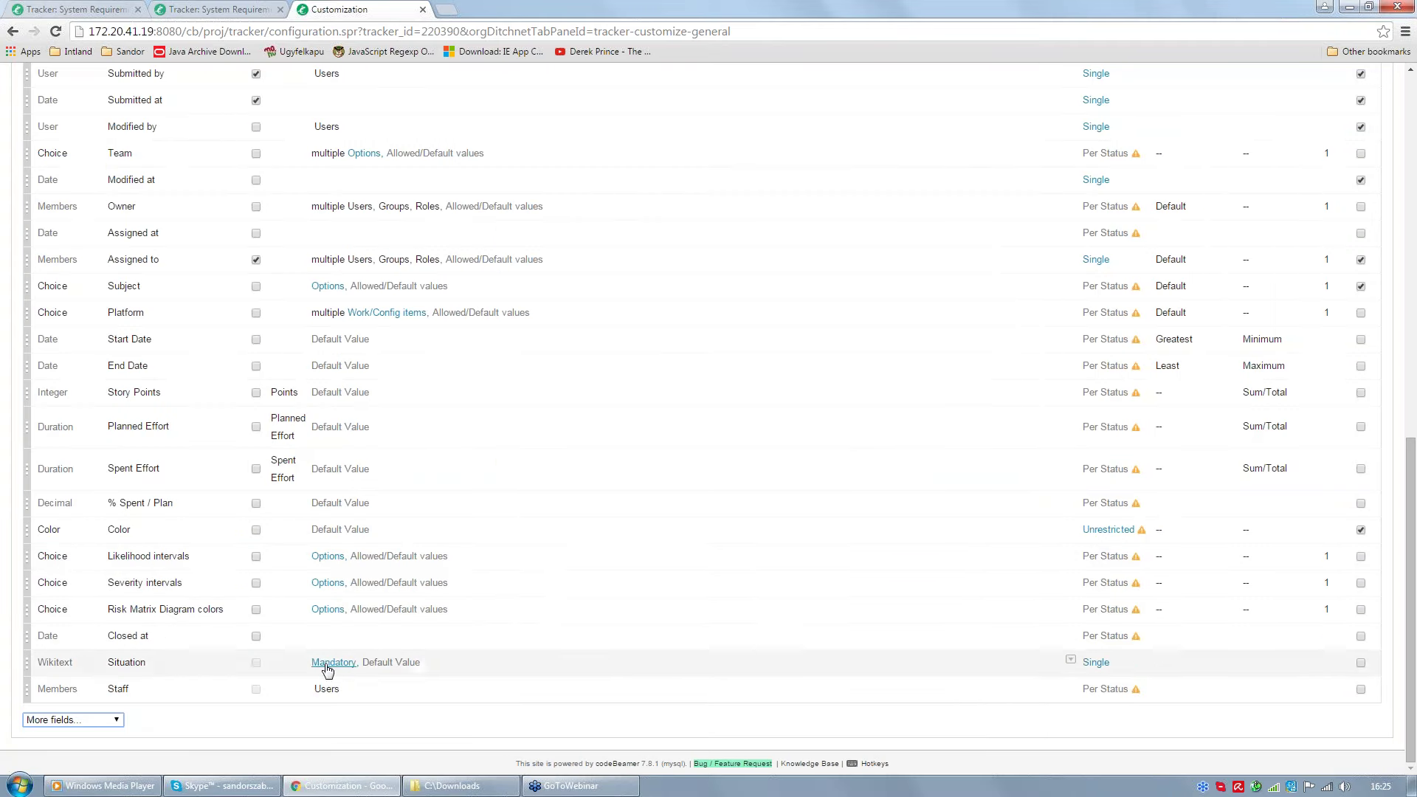
Step: Examine the Situation field's access settings, including its role permissions and the Per Status mode, without saving anything
left_click(1096, 664)
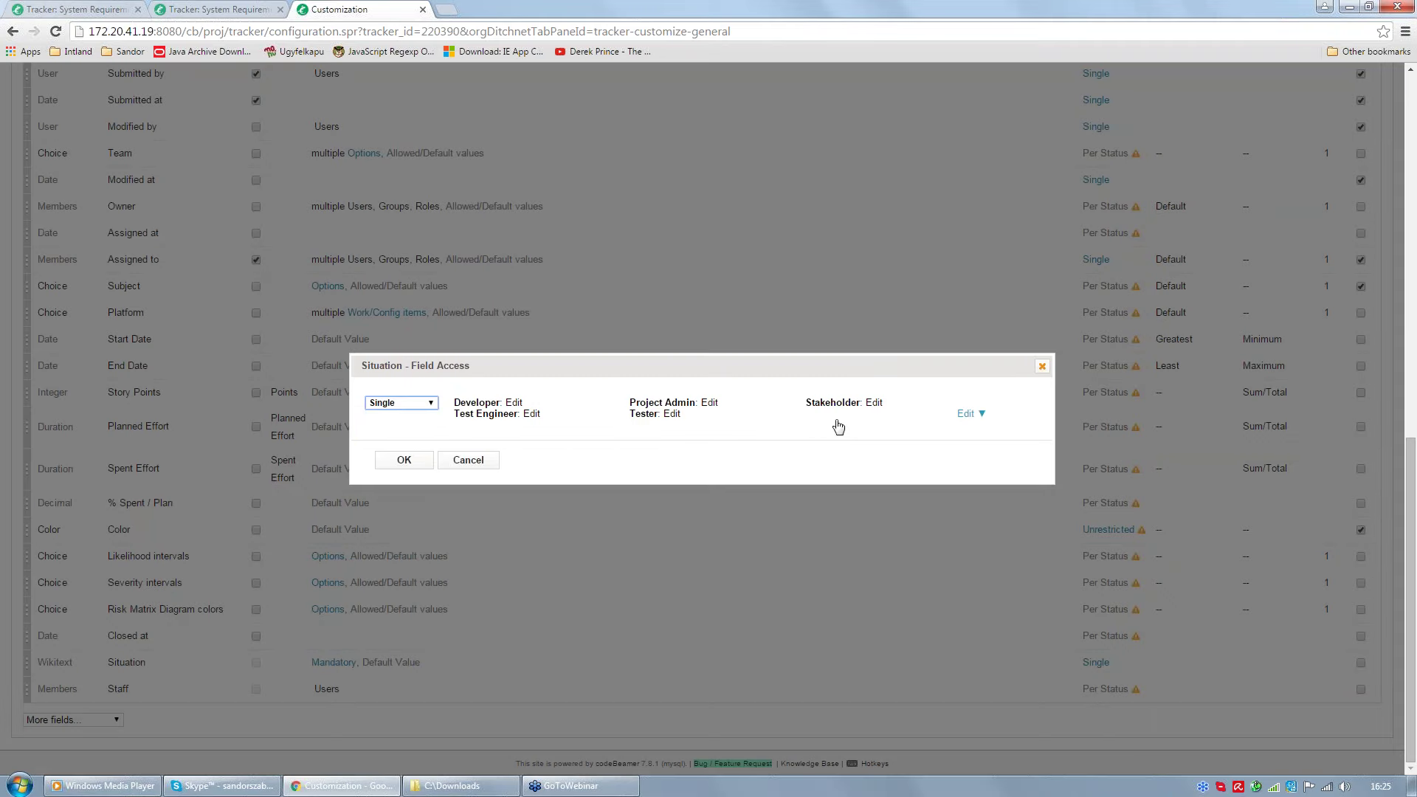
left_click(433, 405)
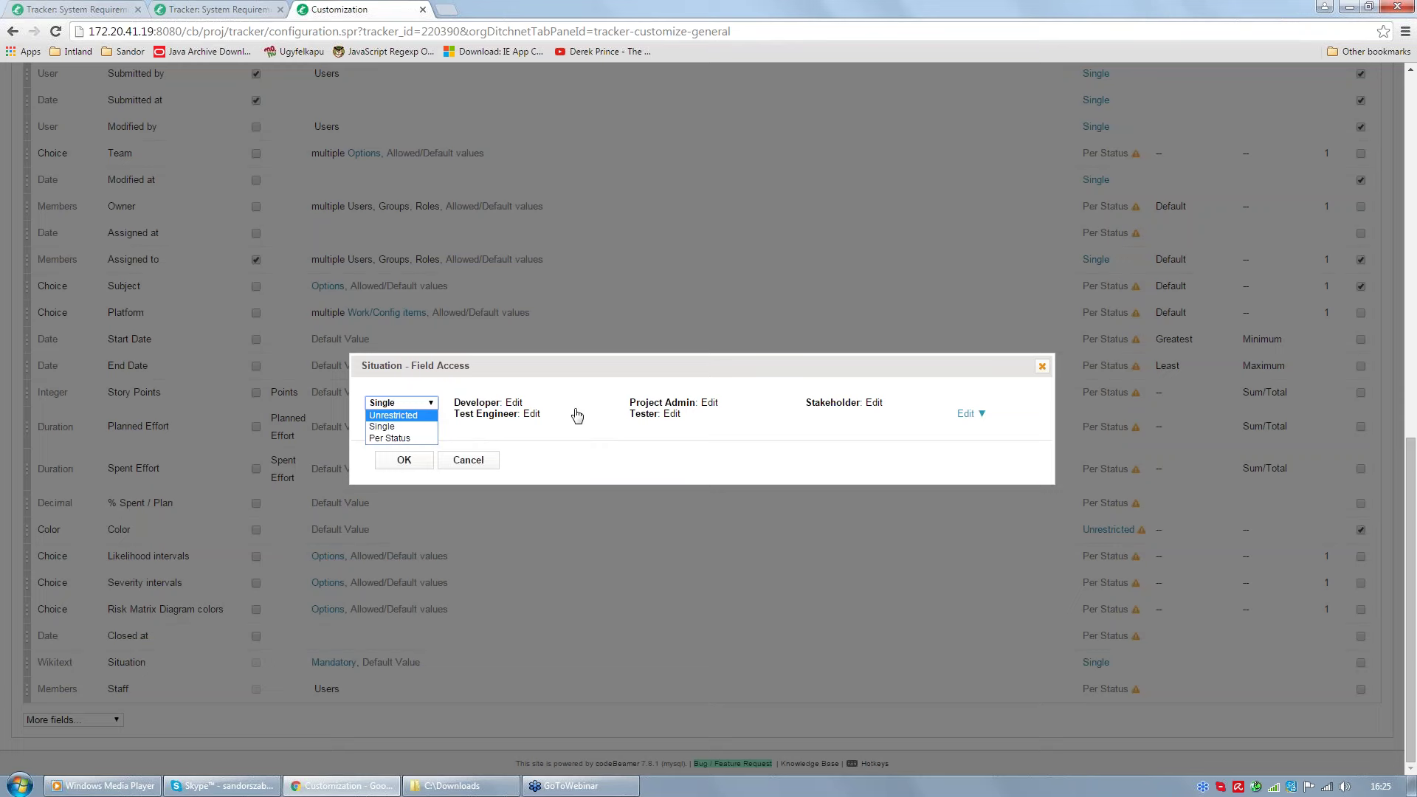
left_click(565, 448)
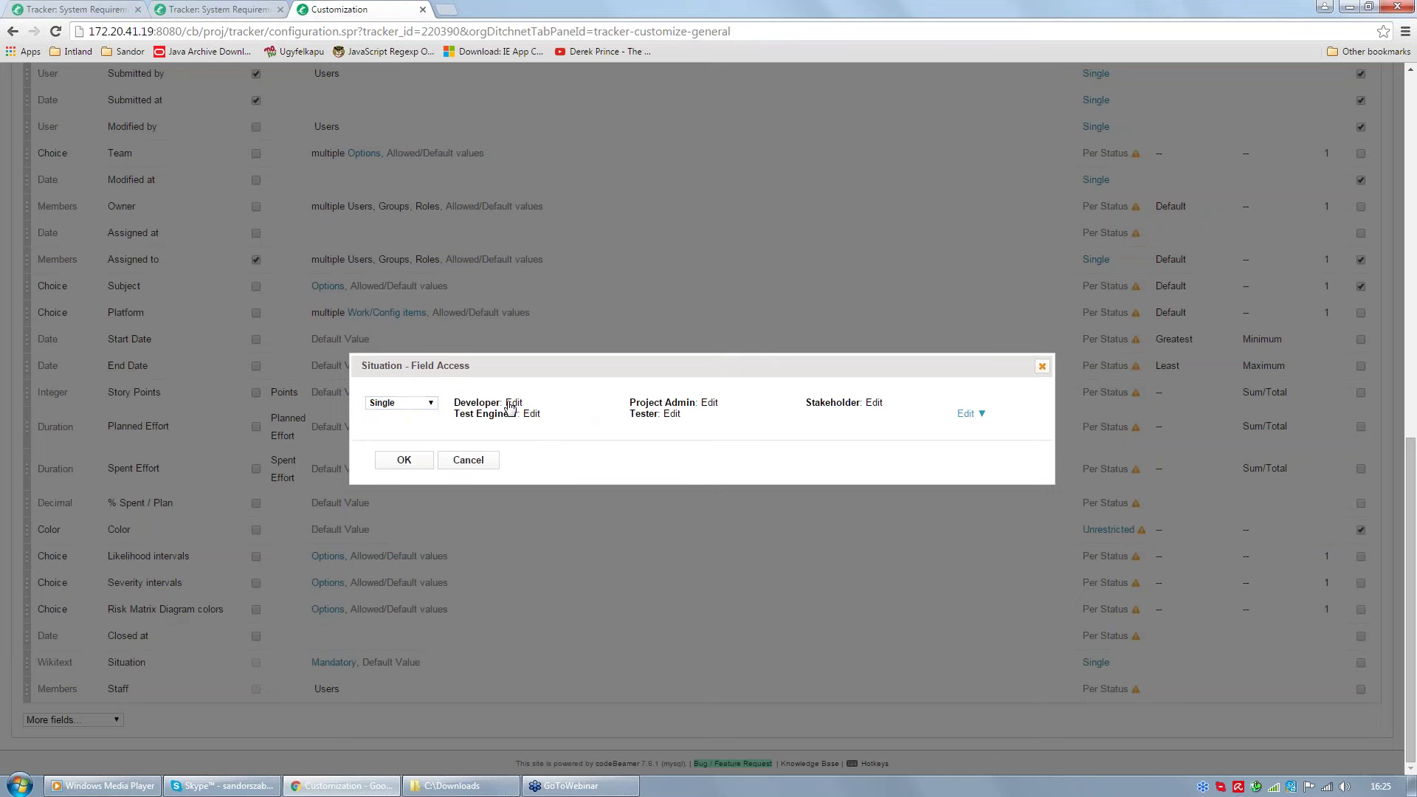
left_click(514, 404)
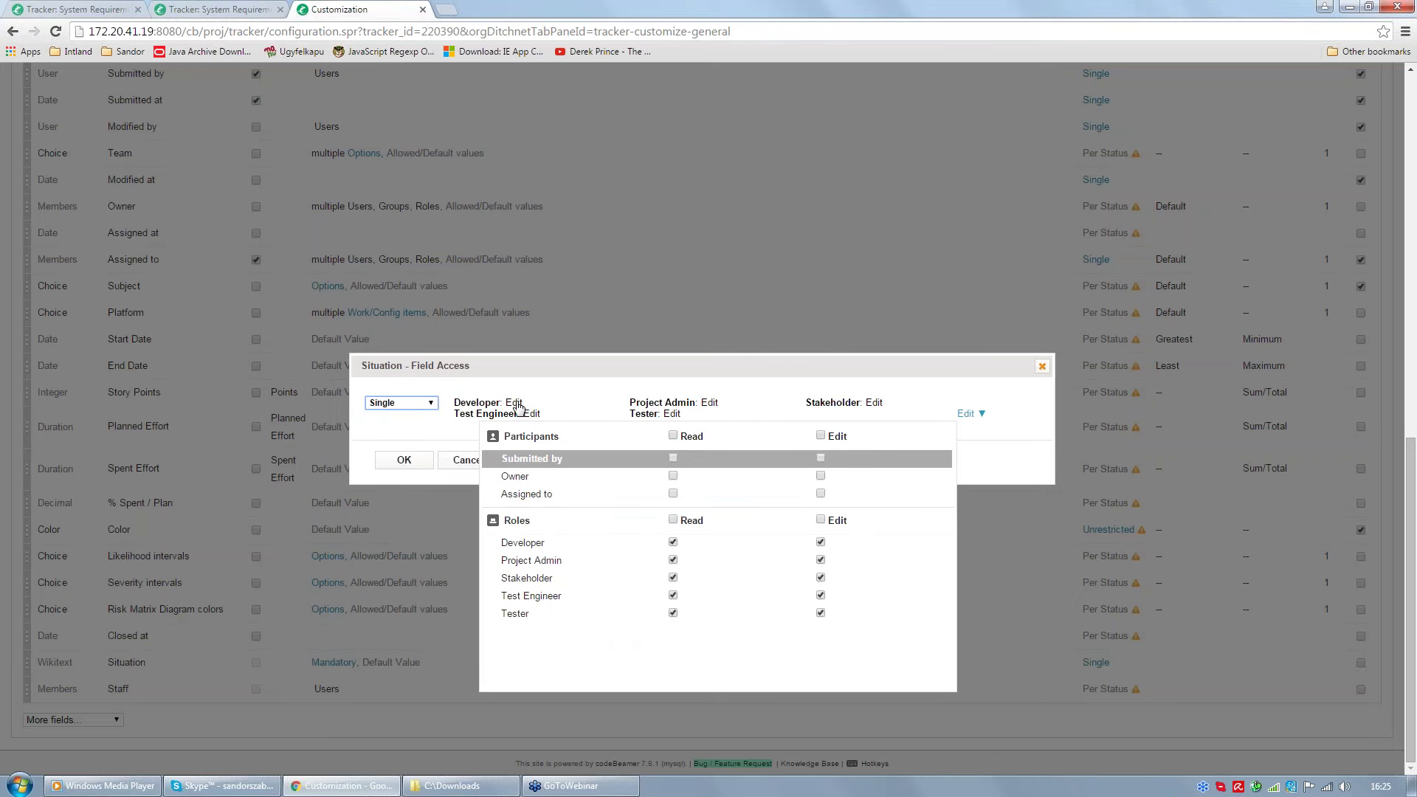
left_click(433, 404)
left_click(416, 438)
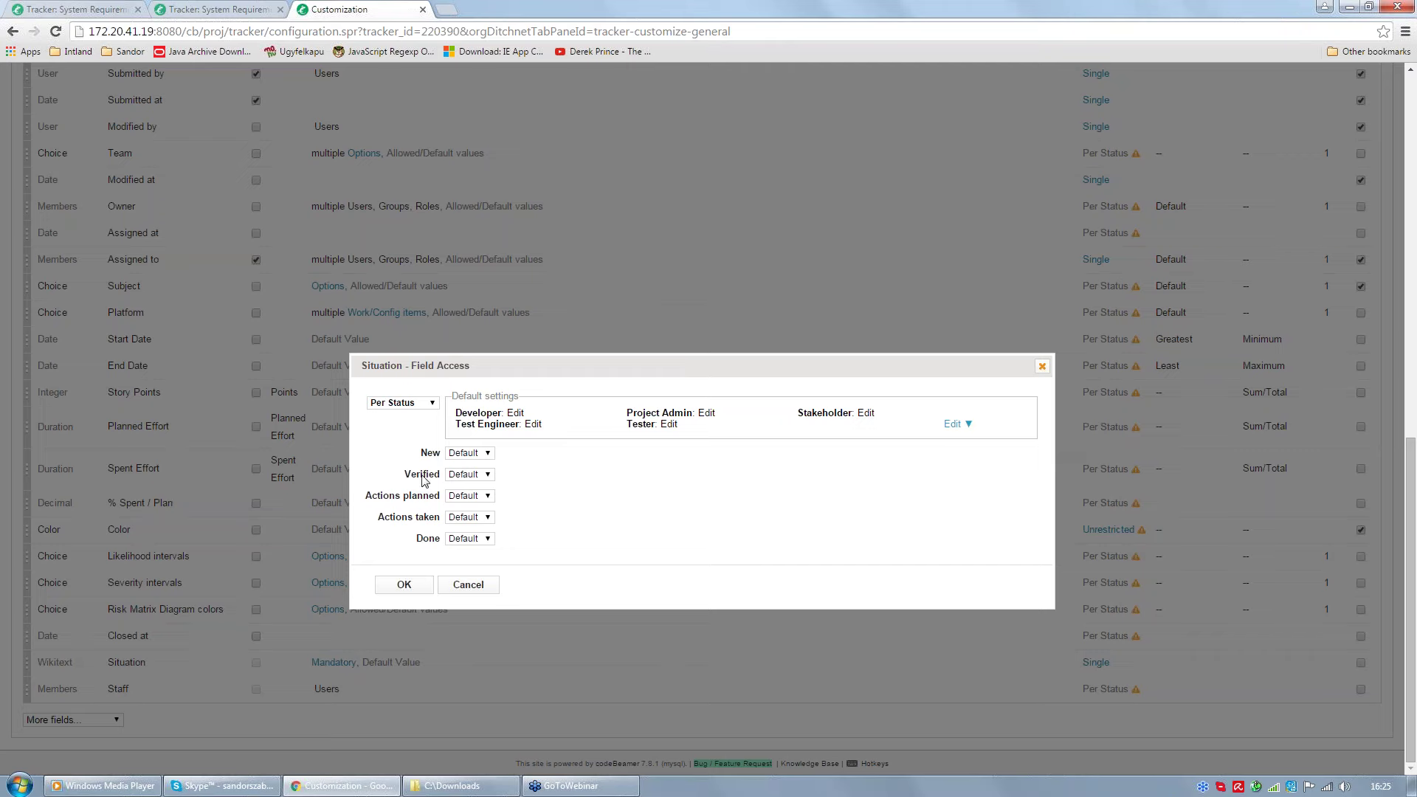
left_click(468, 585)
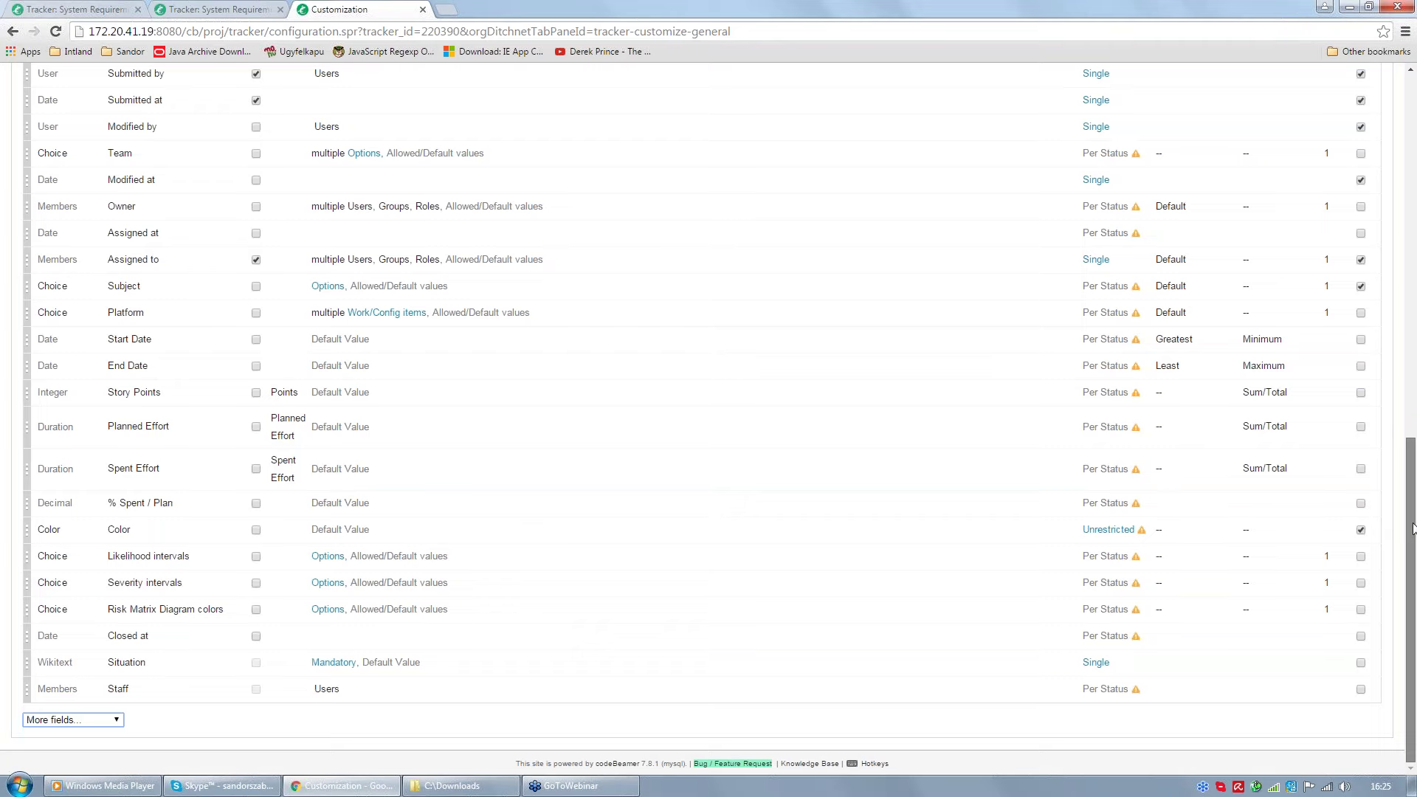
Step: Examine the likelihood interval options in the tracker's Risk Management configuration without changing them
left_click_drag(1413, 528, 1414, 74)
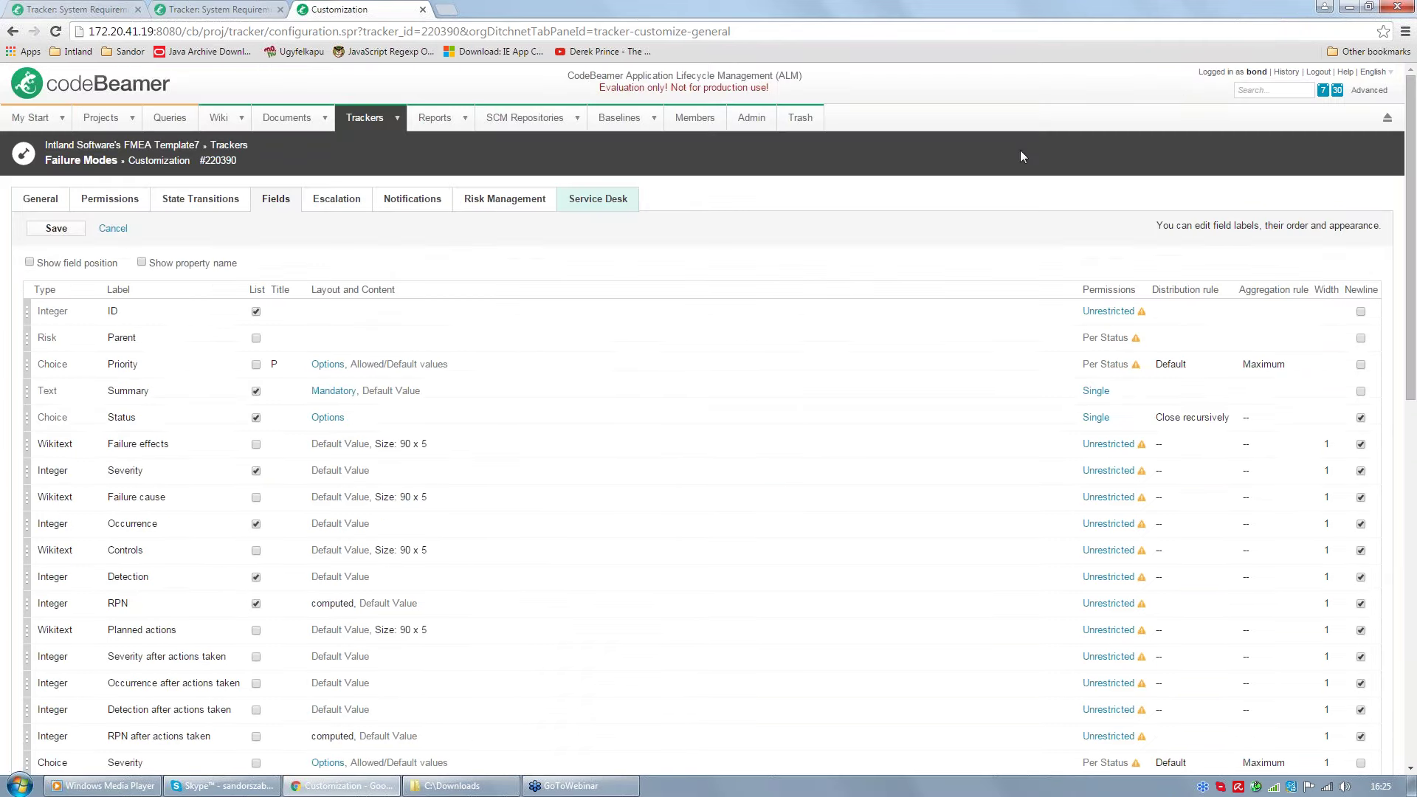
left_click(504, 203)
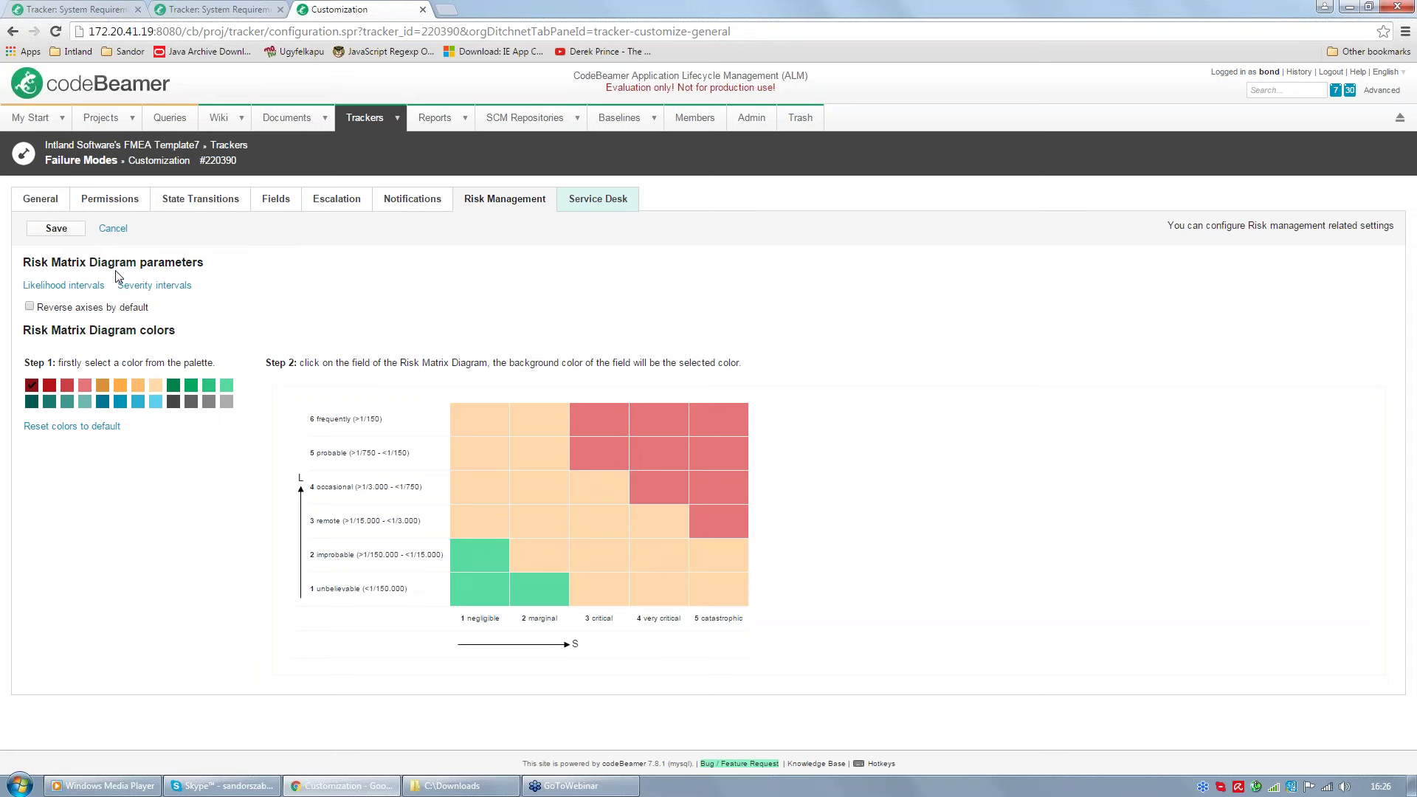
left_click(83, 290)
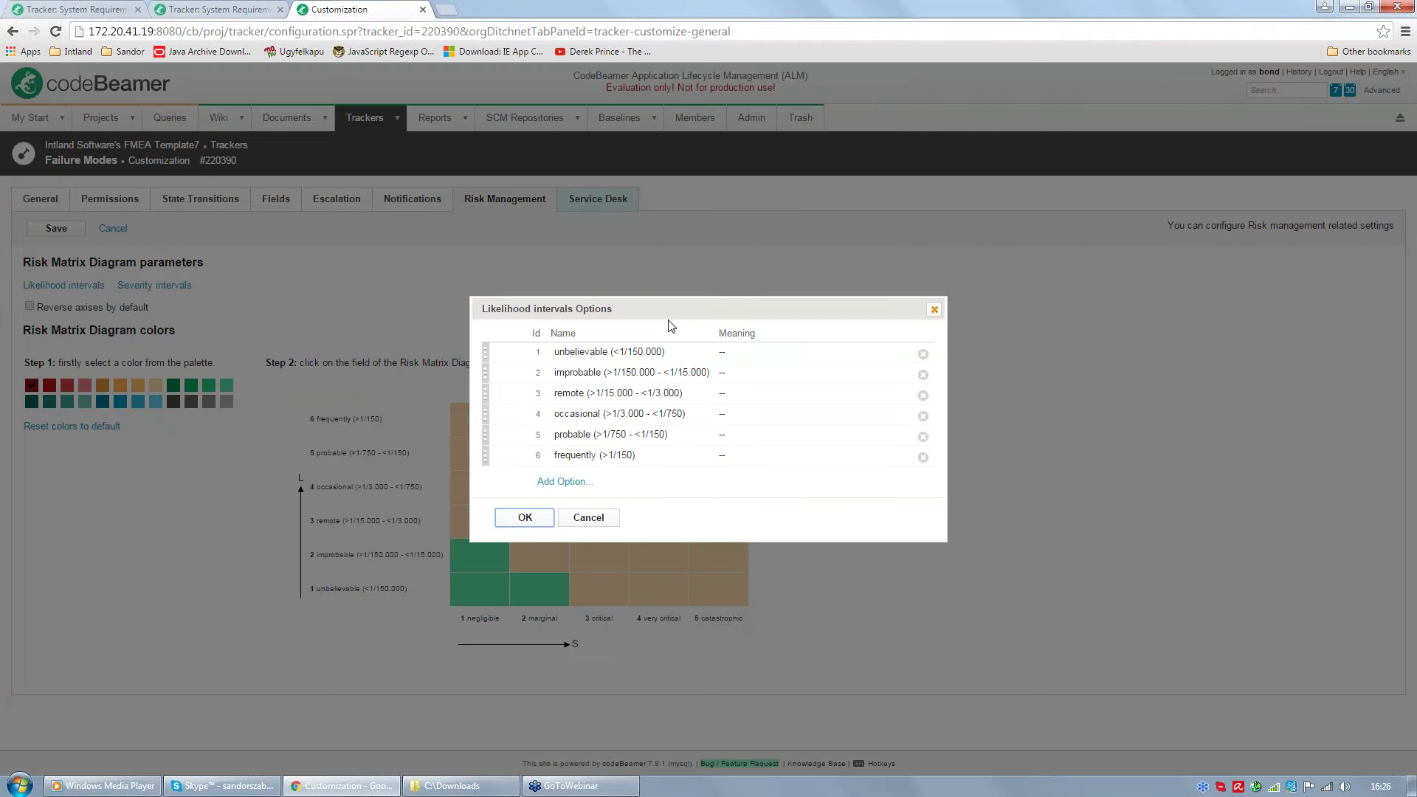
left_click(635, 455)
left_click(595, 518)
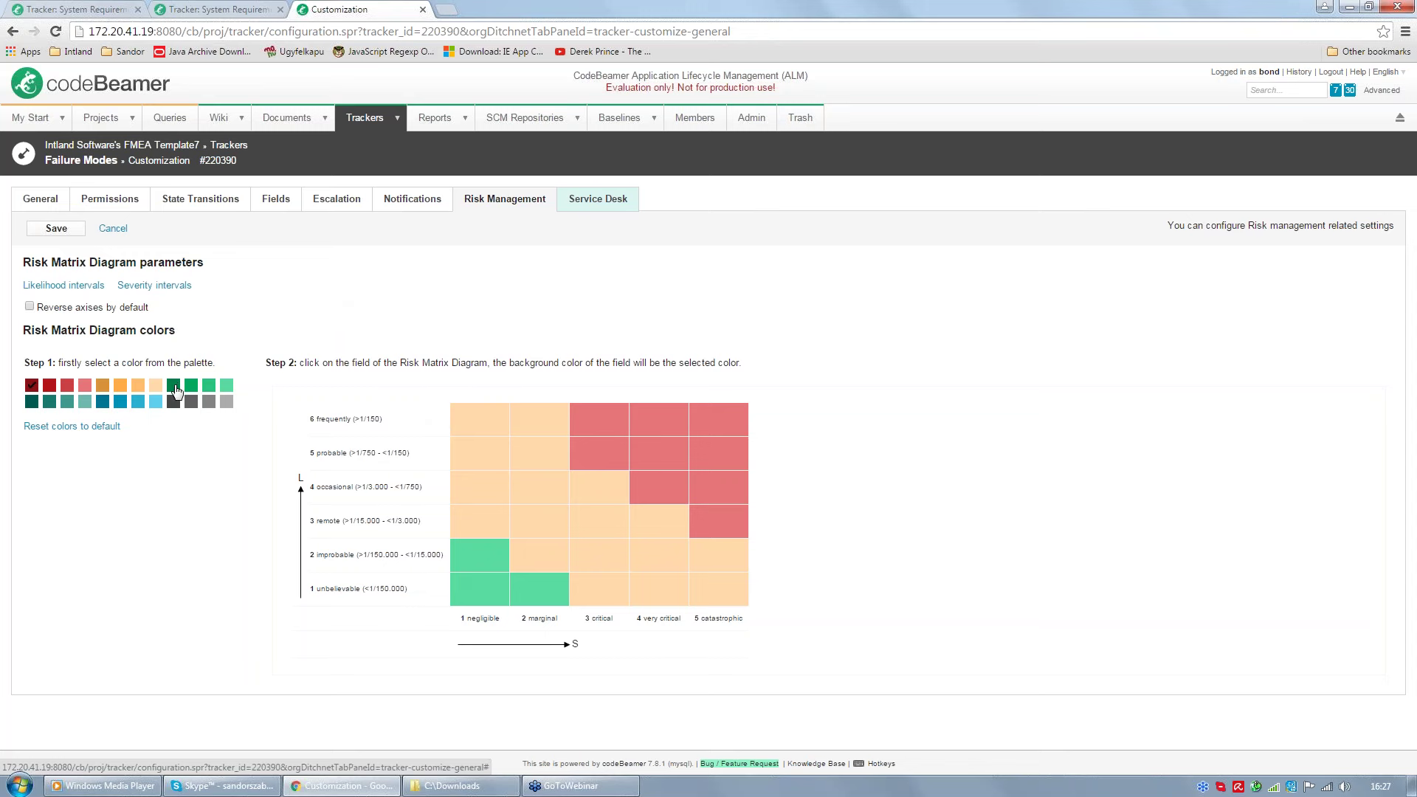
Step: Color the risk matrix cell for negligible severity and unbelievable likelihood dark green and save the configuration
left_click(481, 592)
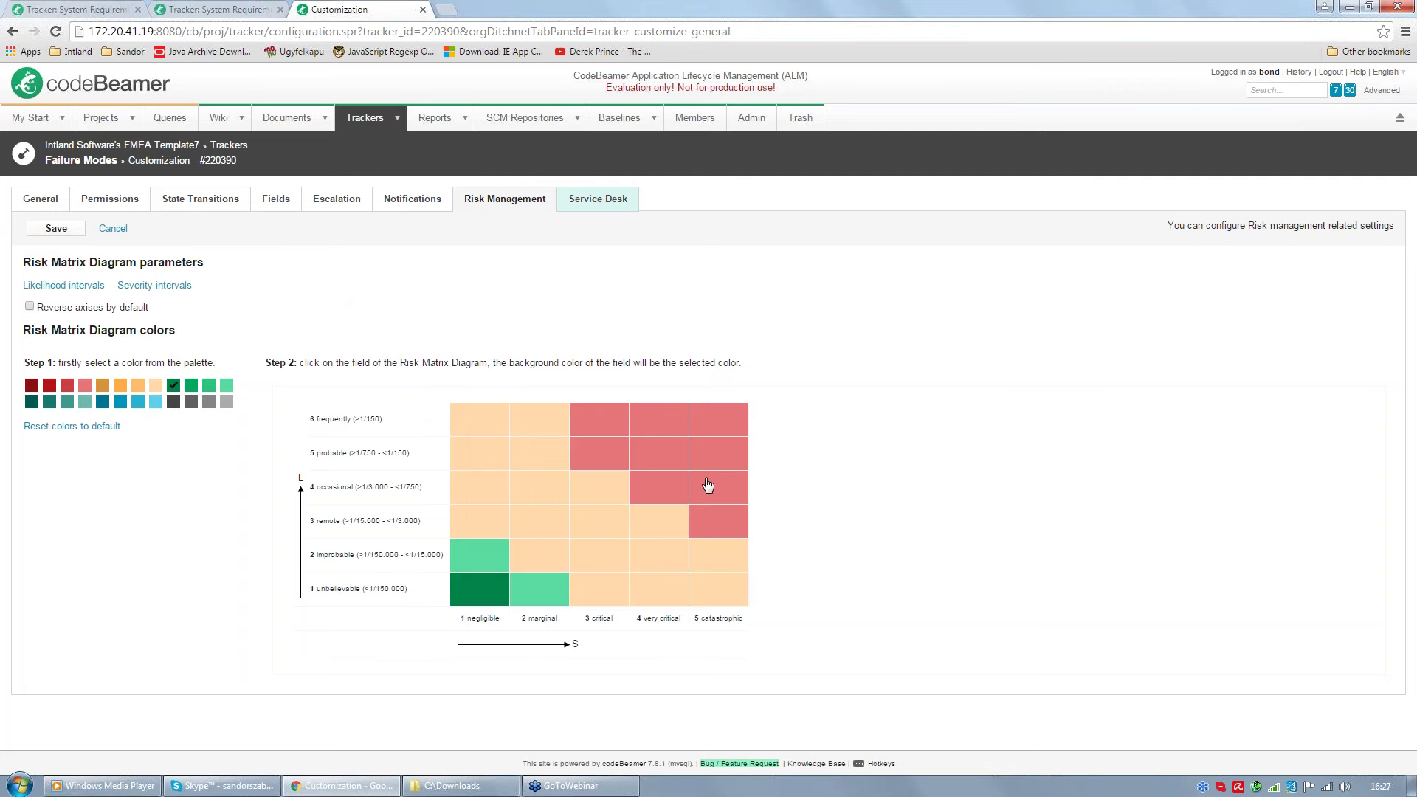
left_click(55, 230)
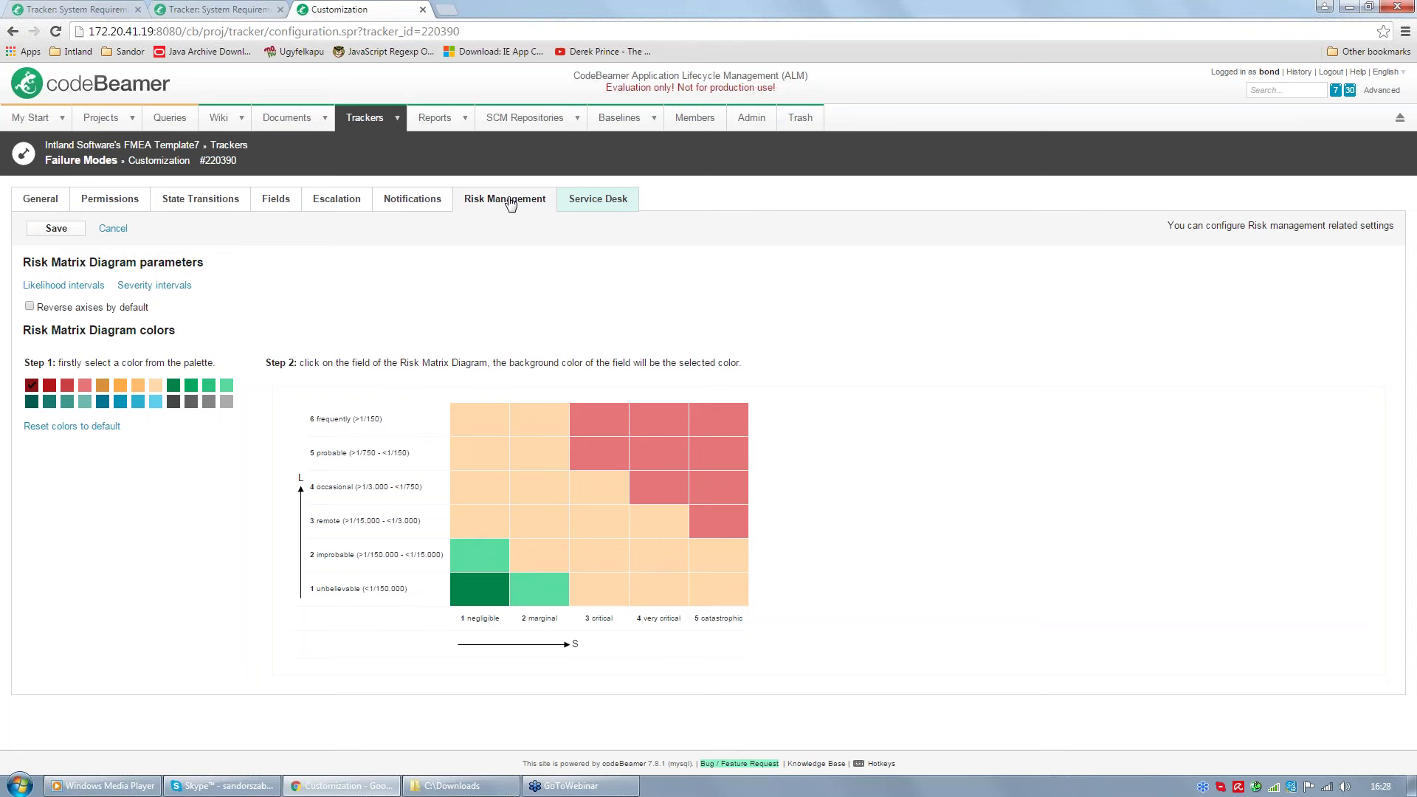
Step: Open the Failure Modes tracker and expand its Front right lamp, Power supply, Light bulb and Socket branches
left_click(82, 160)
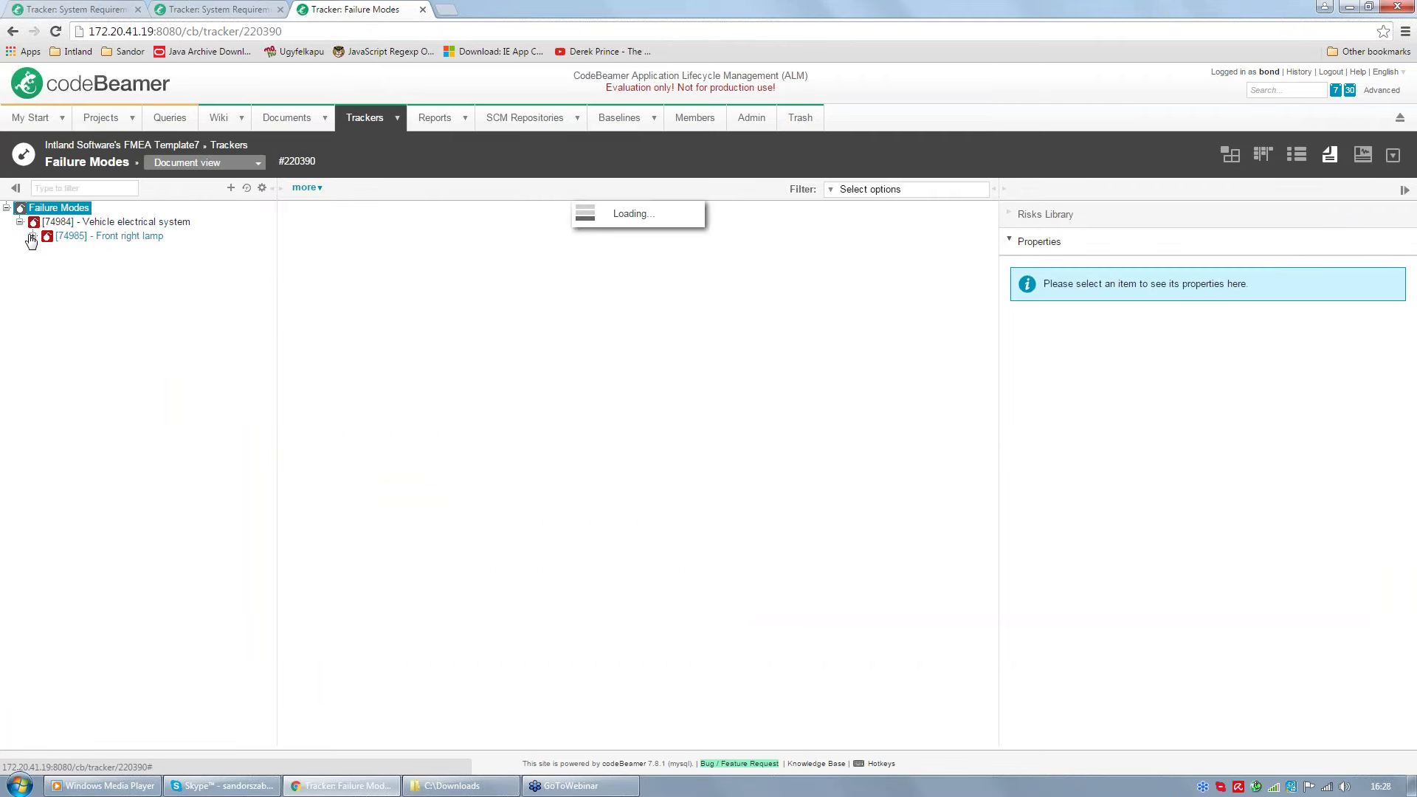
left_click(31, 236)
left_click(46, 250)
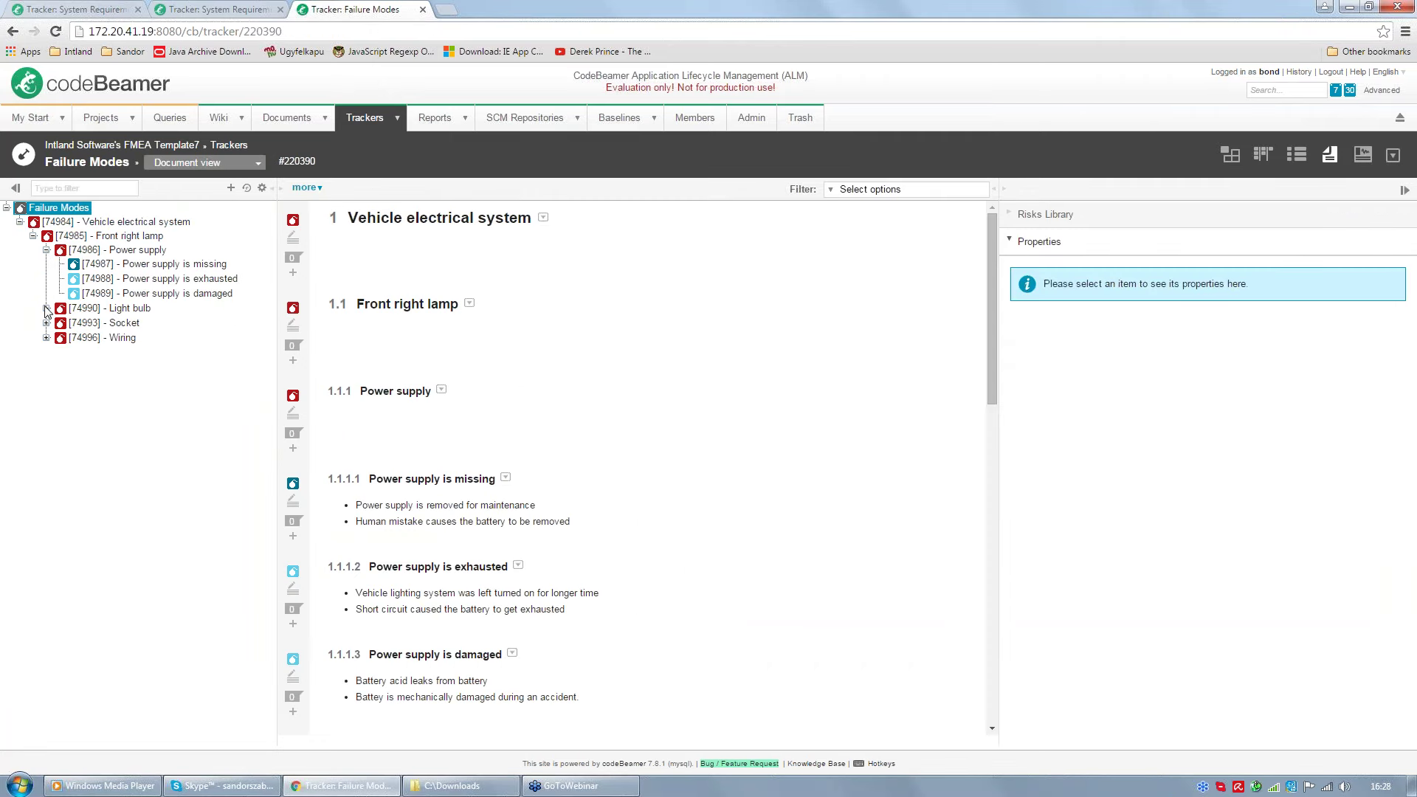
left_click(46, 308)
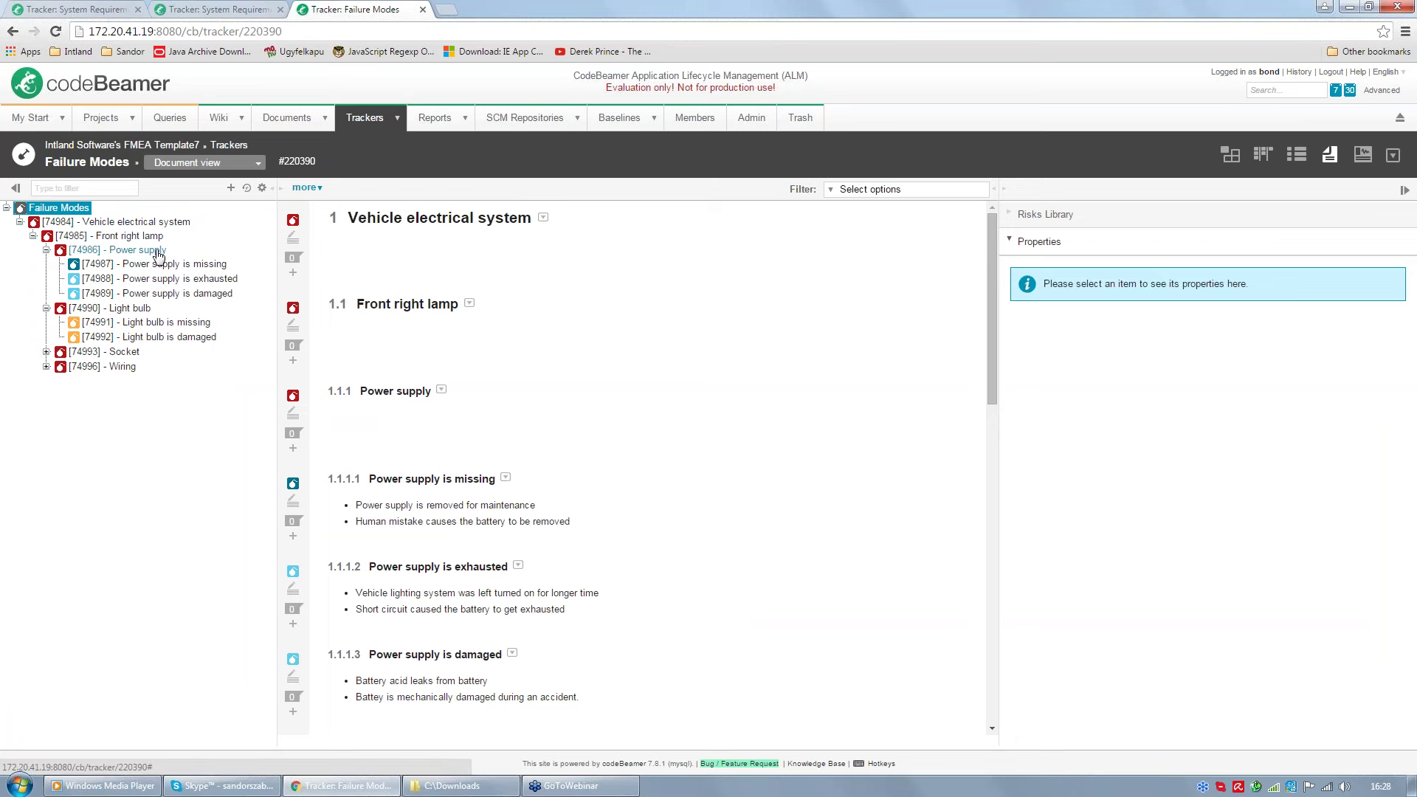
left_click(46, 352)
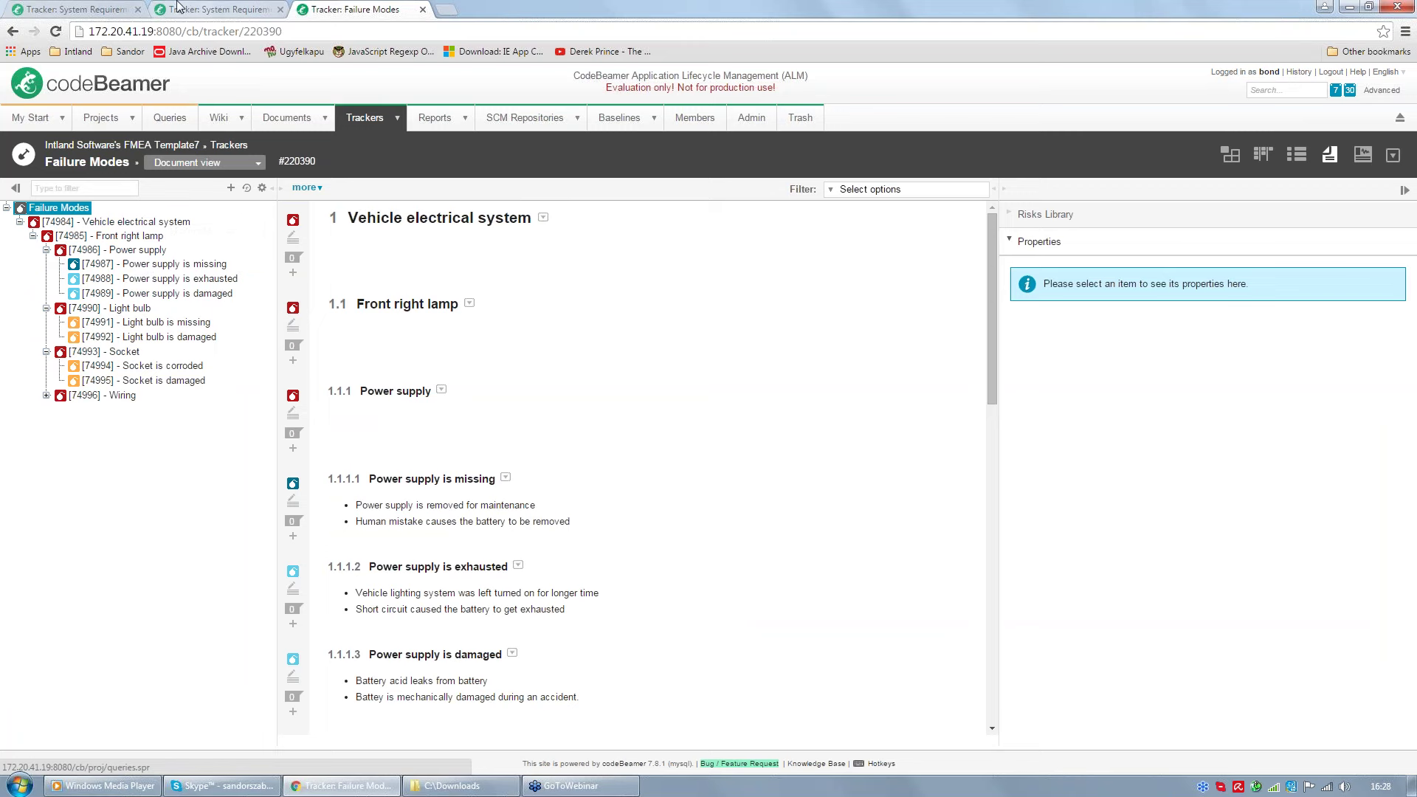
Step: Compare the System Requirements and Failure Modes structures and review the risks linked to the Power Supply requirement
left_click(220, 10)
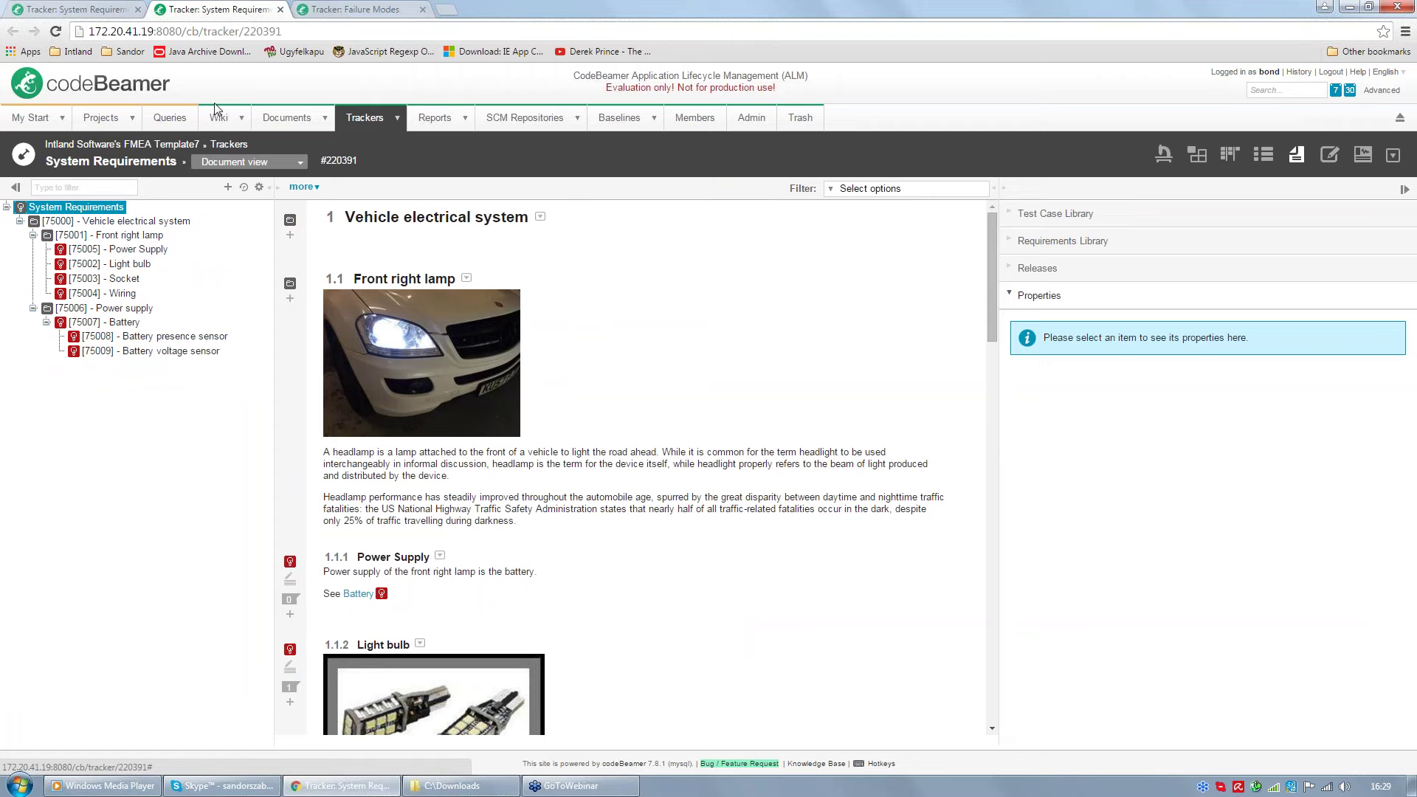
left_click(355, 8)
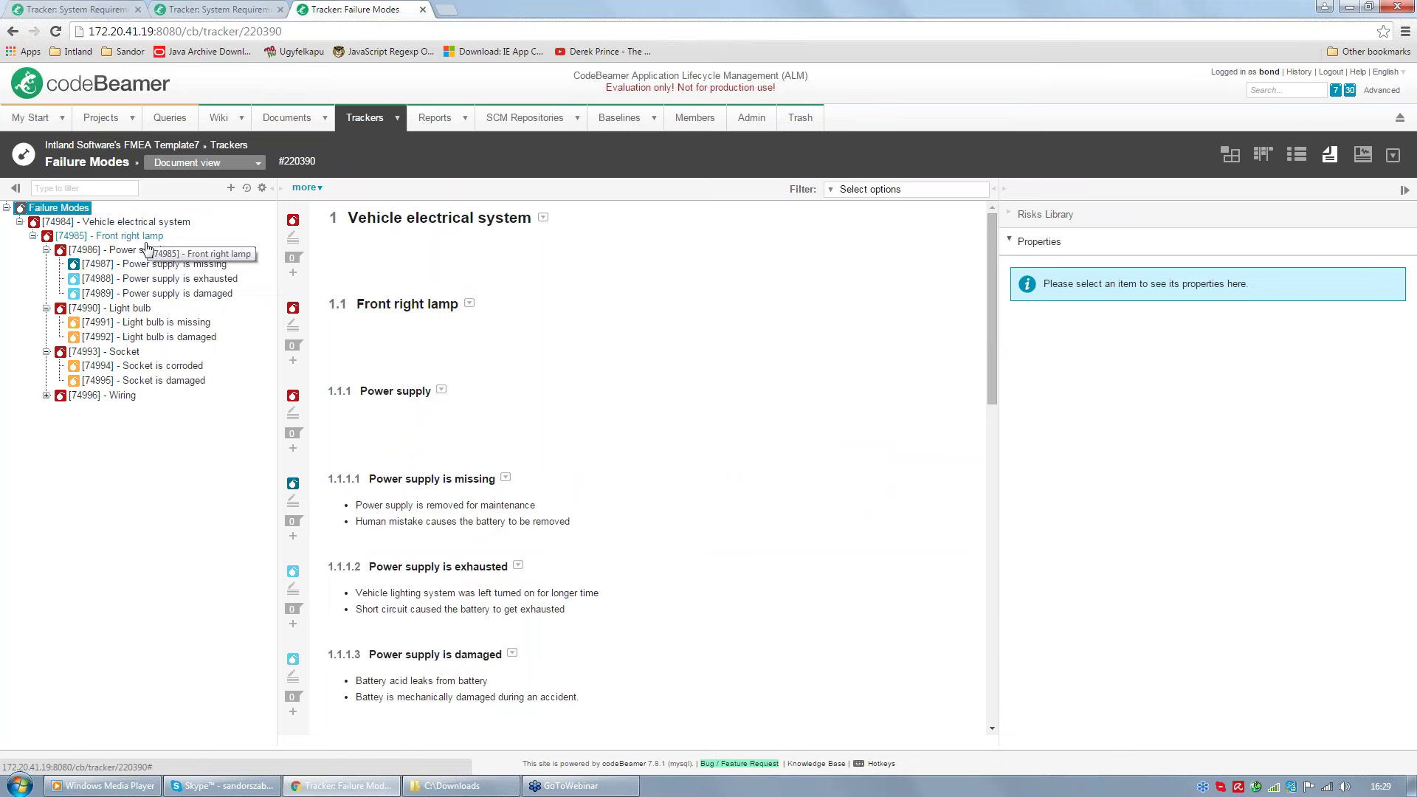
left_click(246, 10)
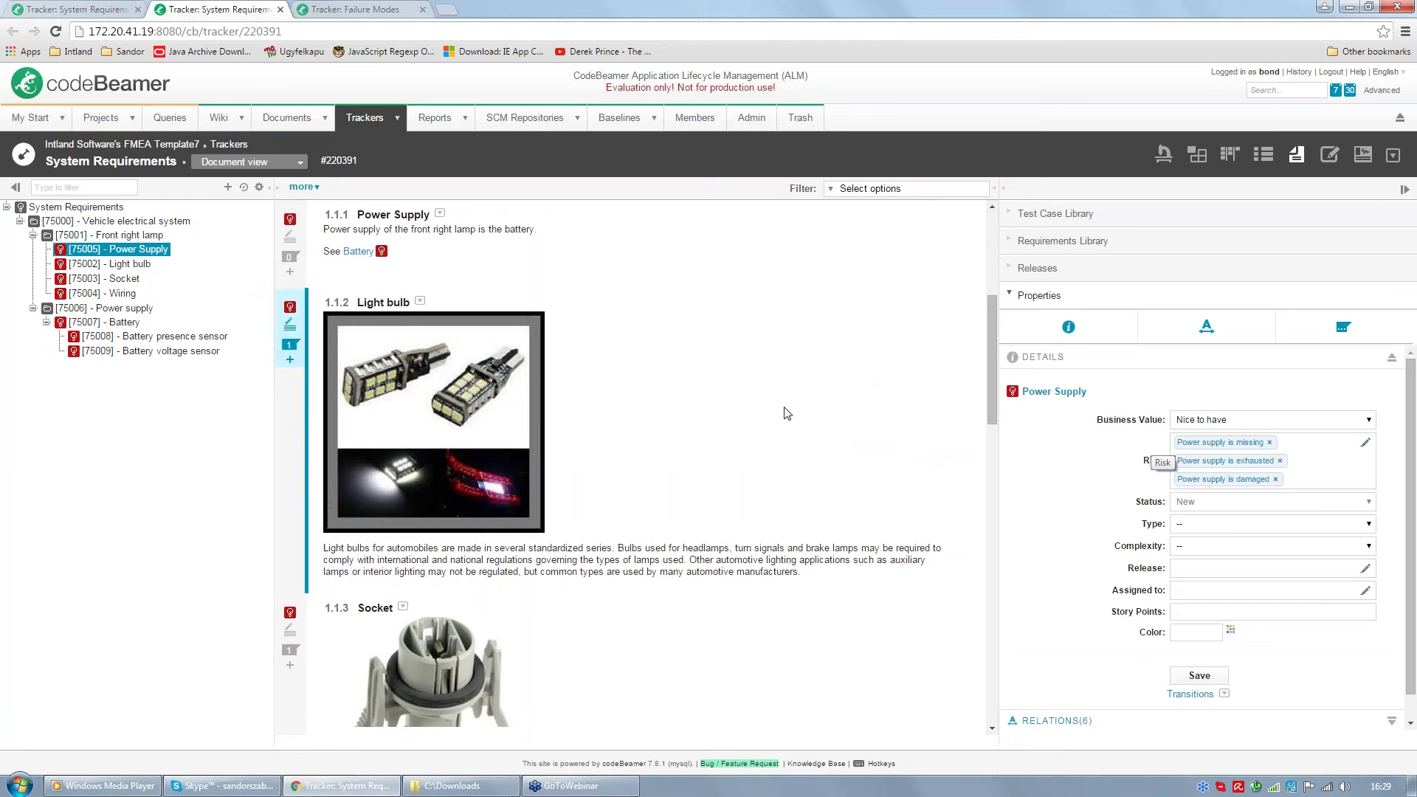
Step: Open the "Power supply is missing" failure mode on its own page in a separate browser tab
left_click(346, 10)
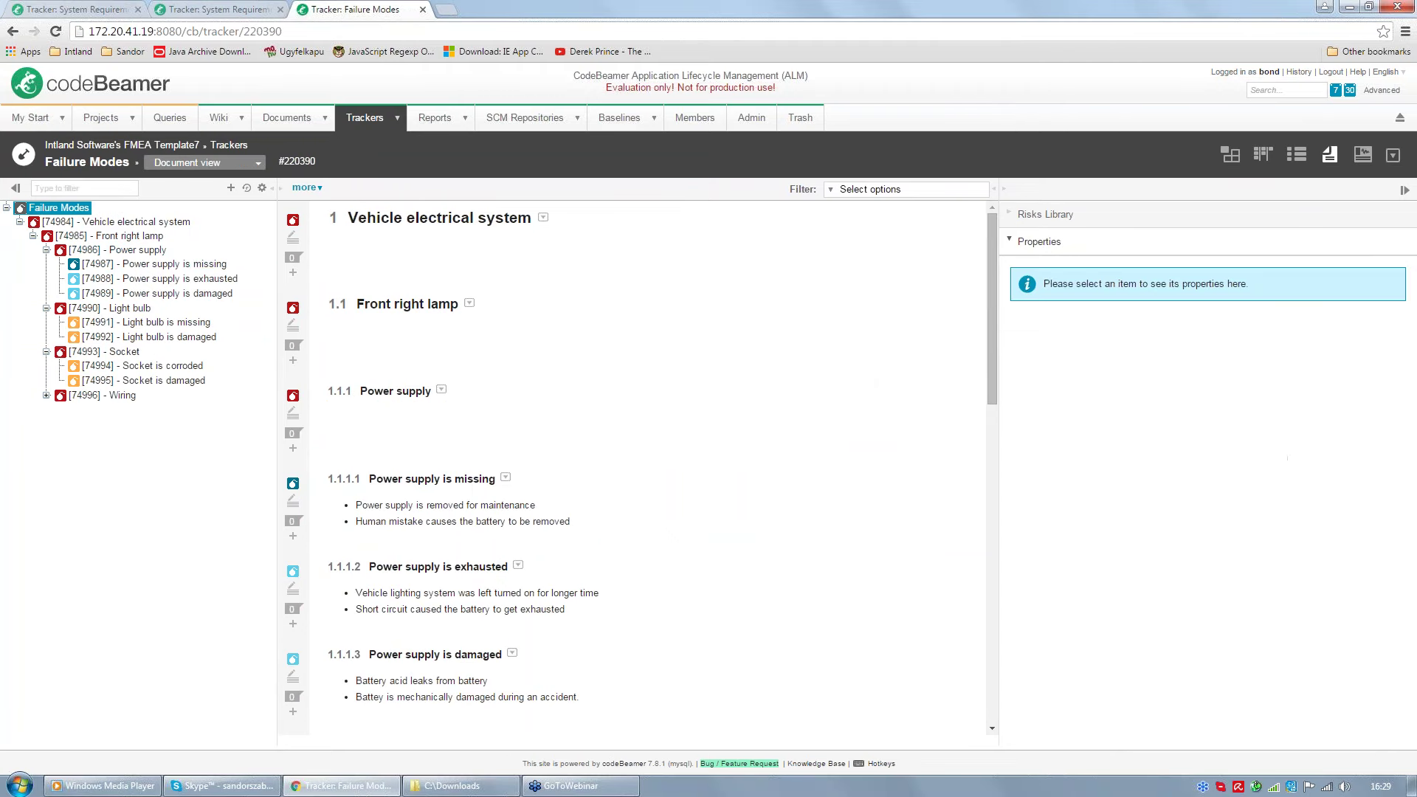
left_click(143, 263)
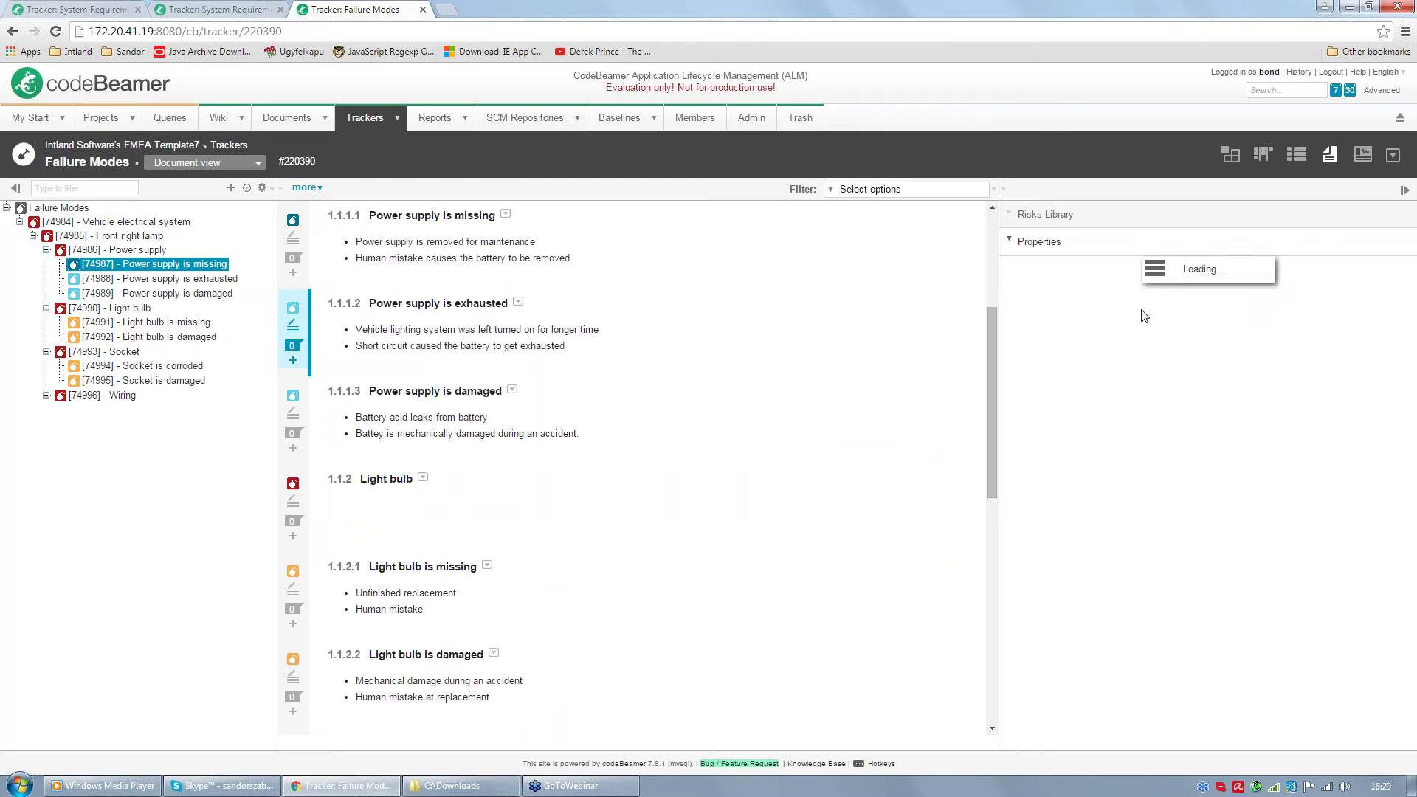
right_click(1104, 338)
left_click(1140, 347)
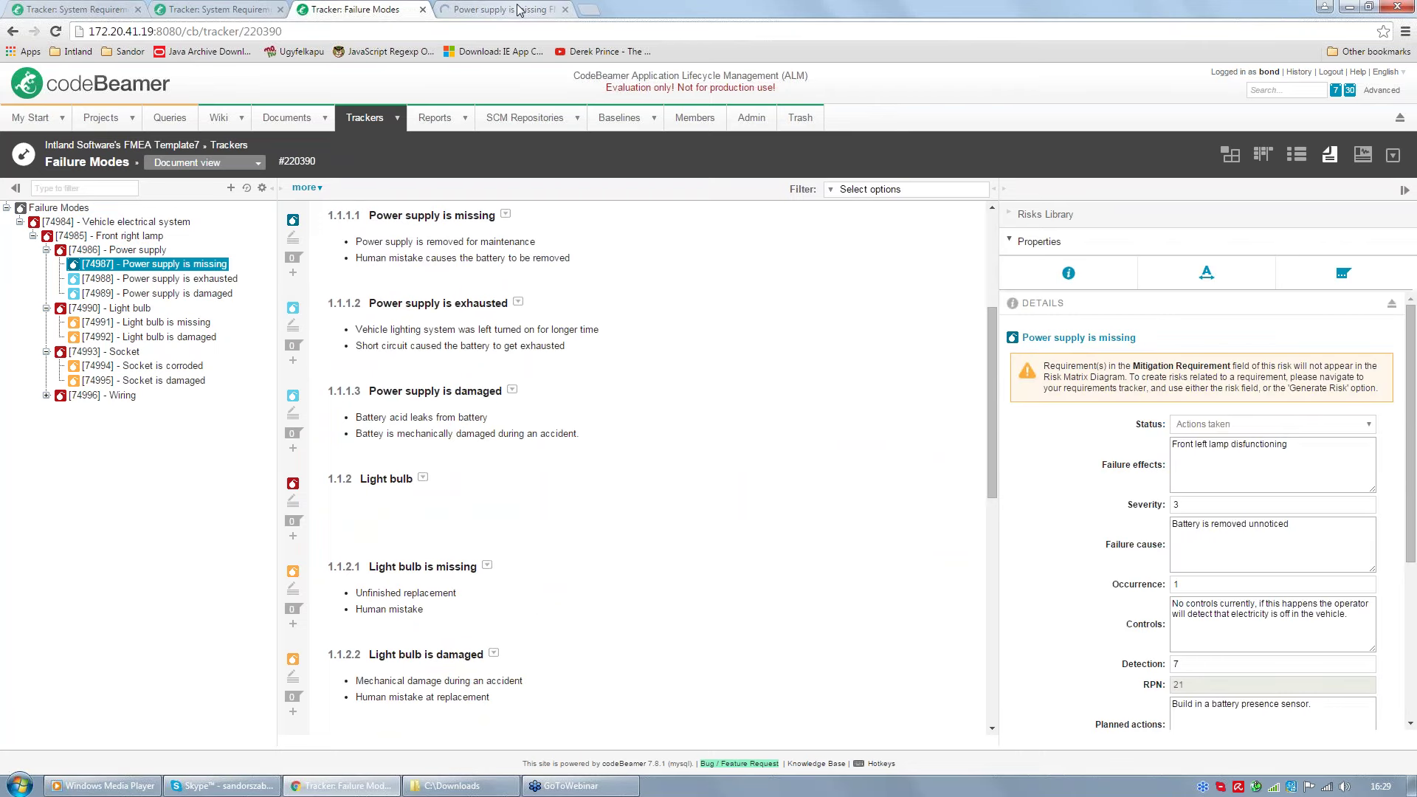
left_click(519, 10)
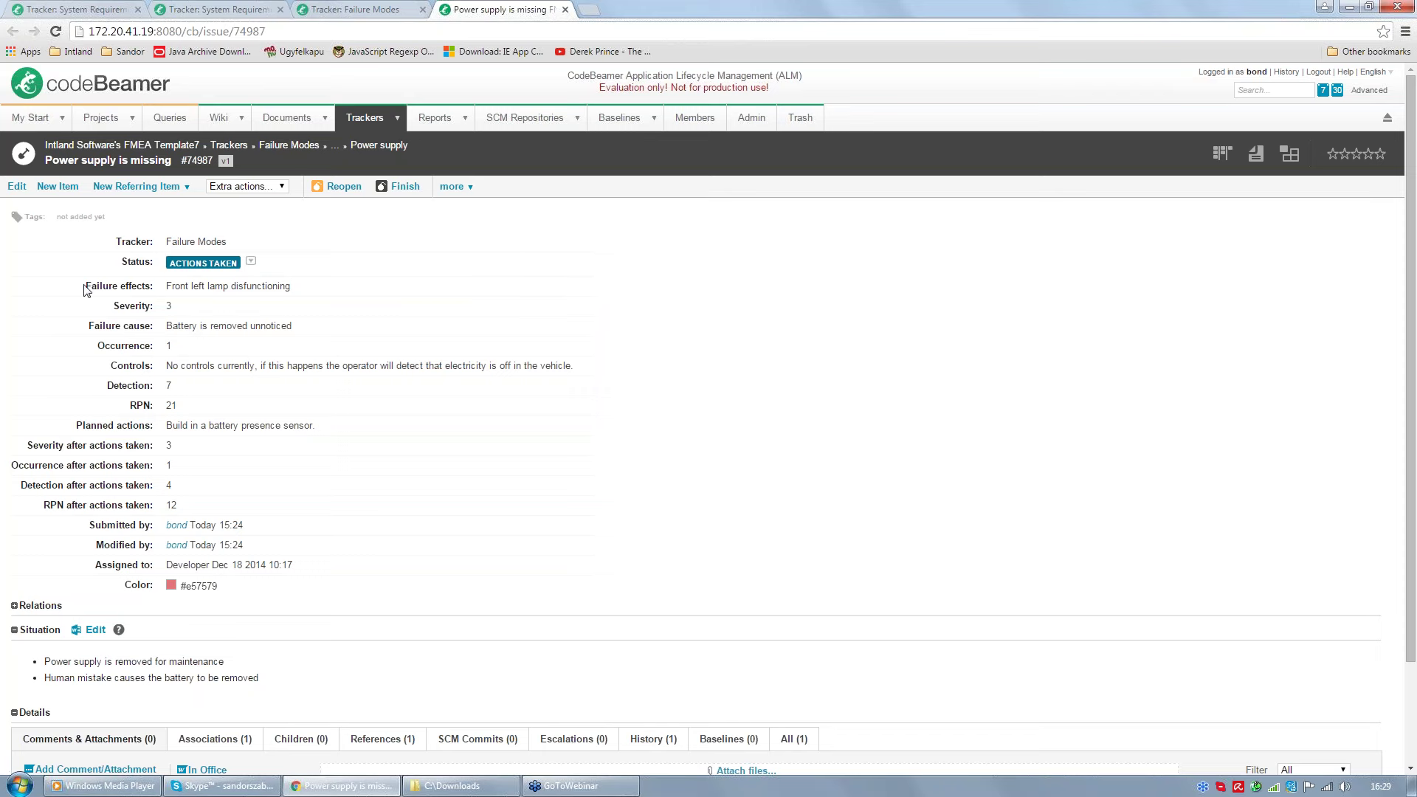
Step: Examine the failure mode's details, from its failure effects to its RPN
left_click_drag(86, 286, 185, 289)
left_click(233, 297)
double_click(138, 405)
left_click(190, 411)
Step: Display the Failure Modes tracker in the FMEAWorksheetView and review the Office export option among its further actions
left_click(288, 148)
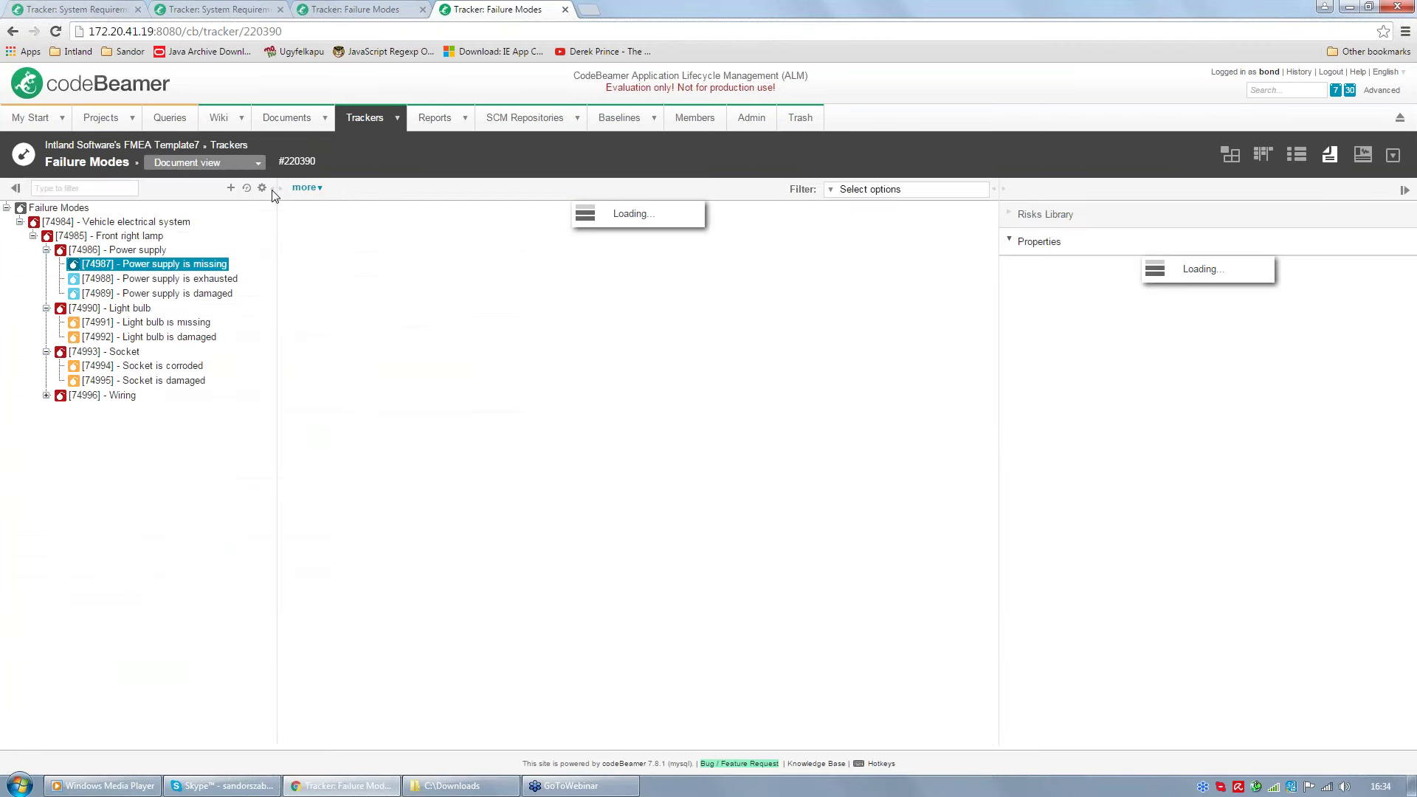
left_click(220, 162)
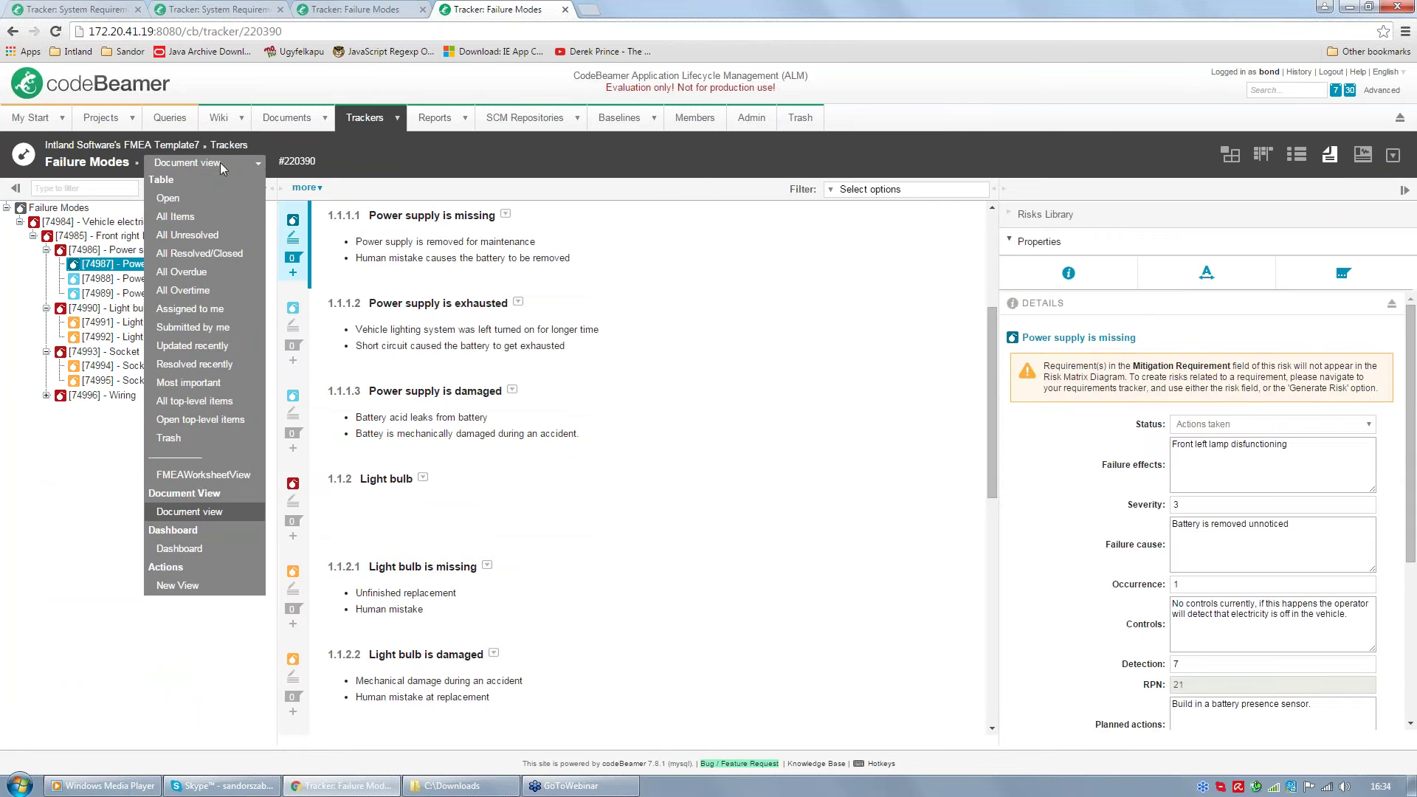
left_click(222, 476)
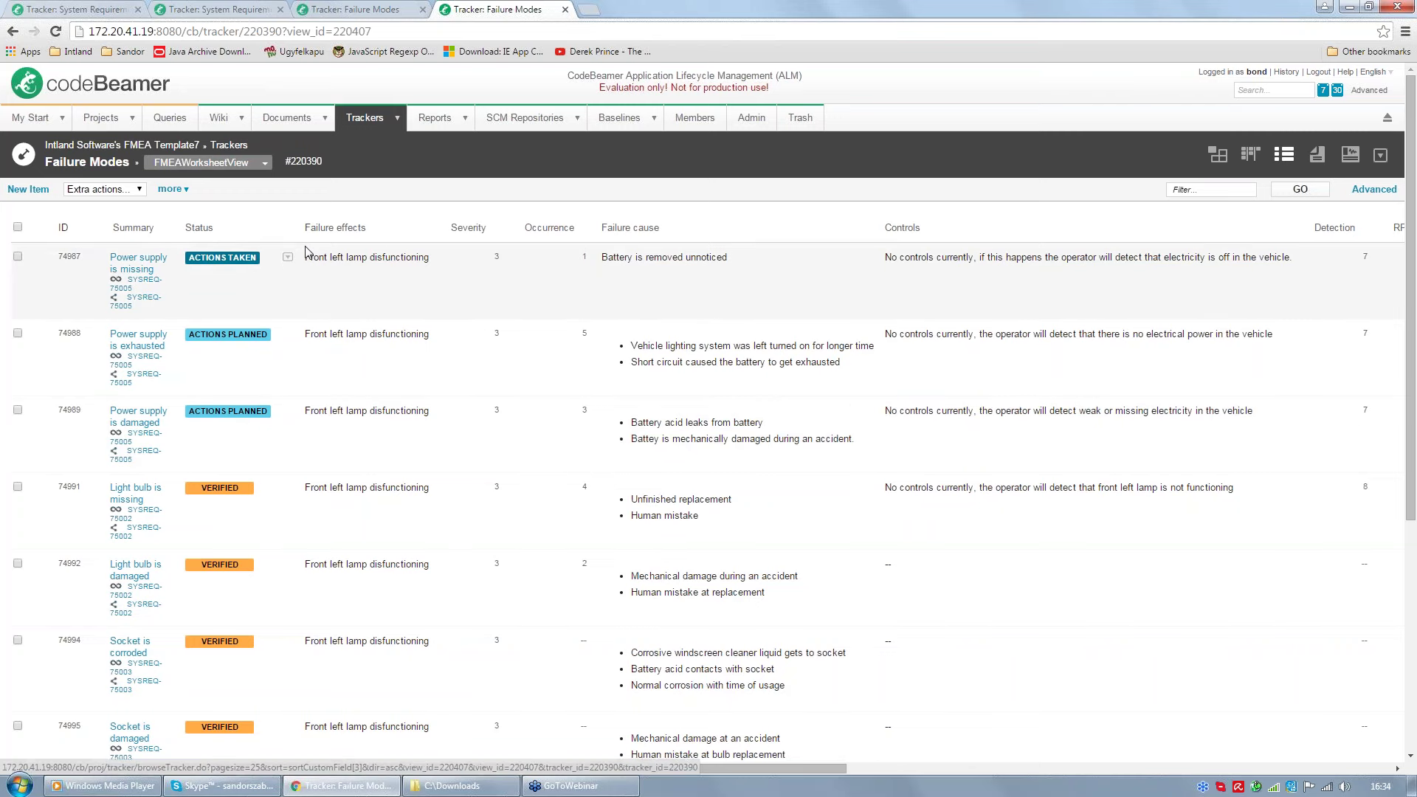
left_click(171, 192)
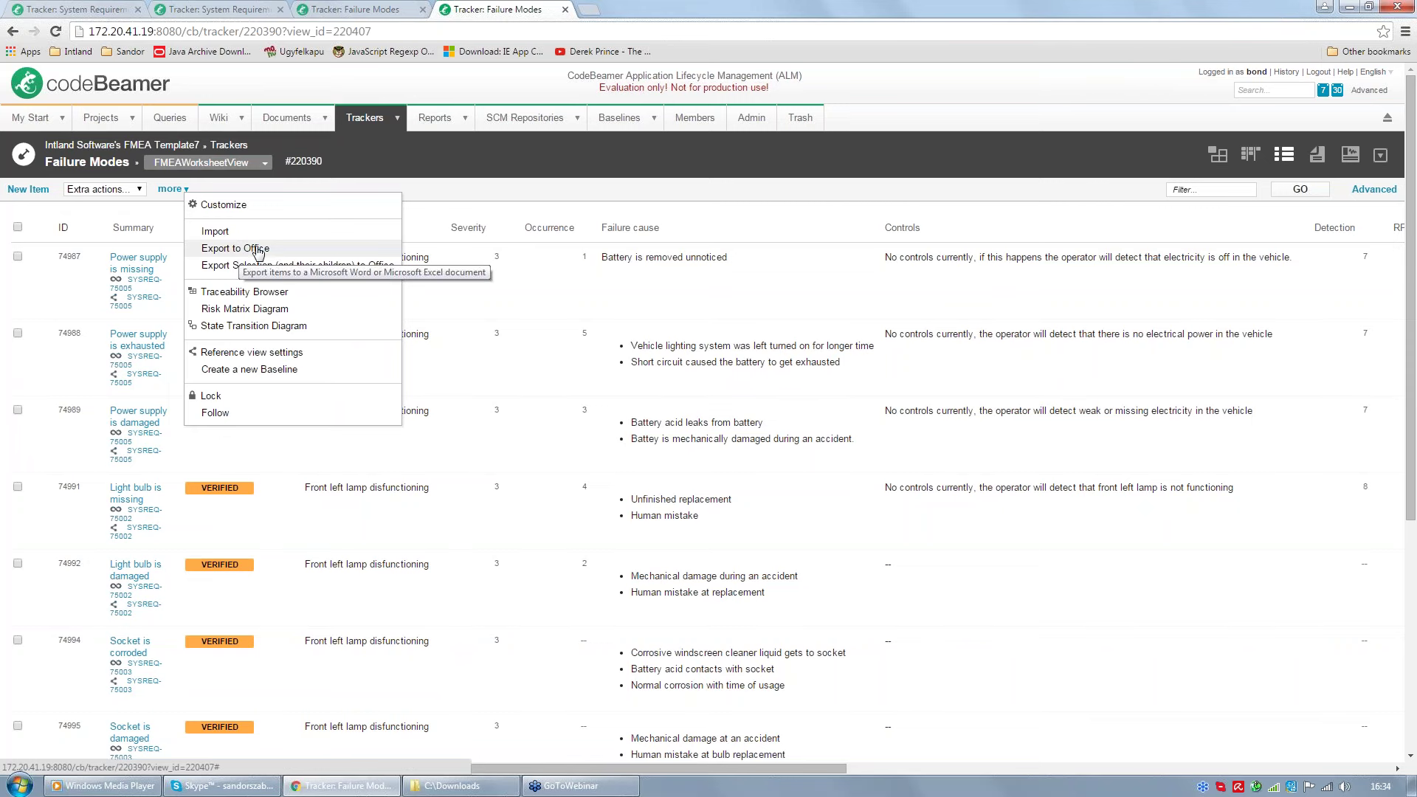
left_click(438, 191)
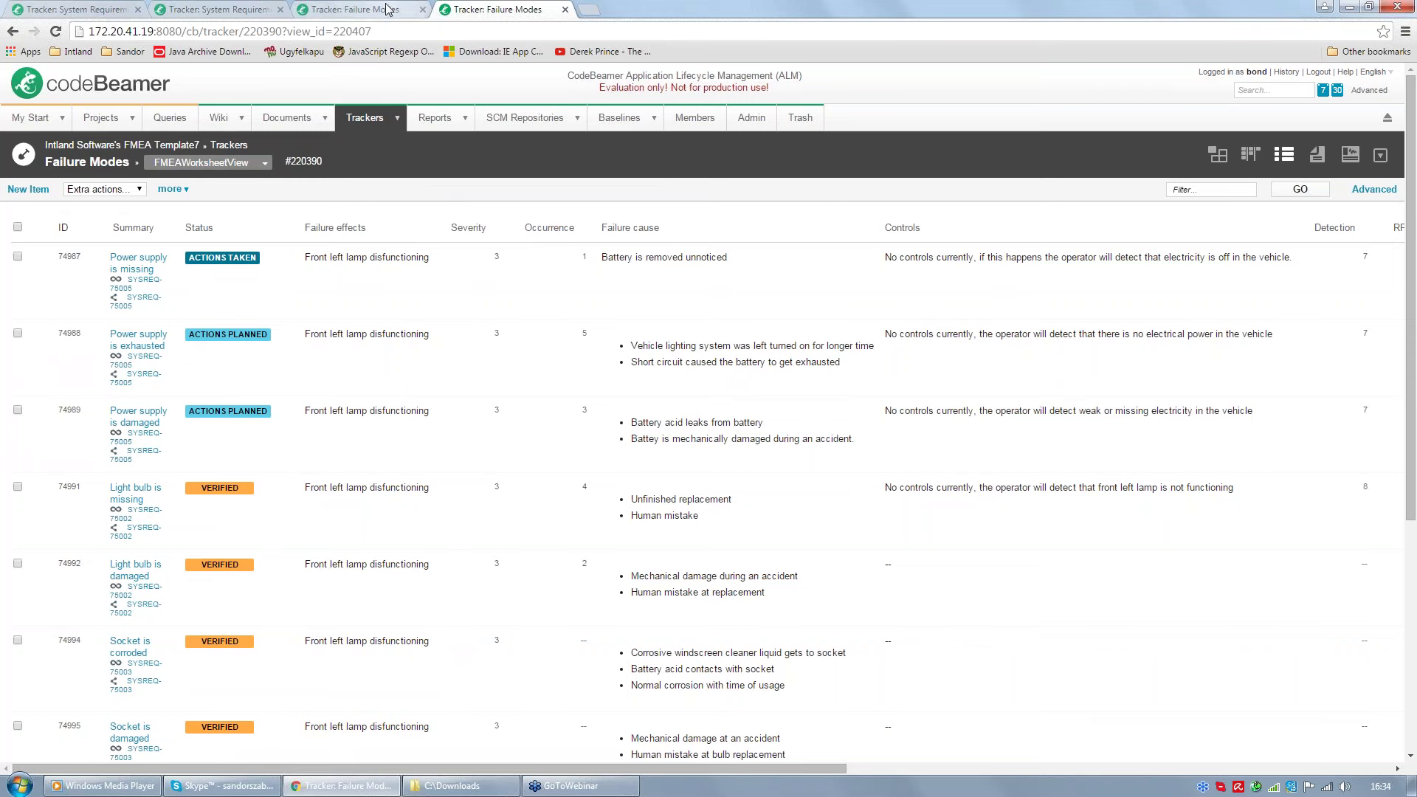
Step: Open the form for generating a Failure Modes risk from the Power Supply requirement, review all its fields and return to the requirements
left_click(565, 9)
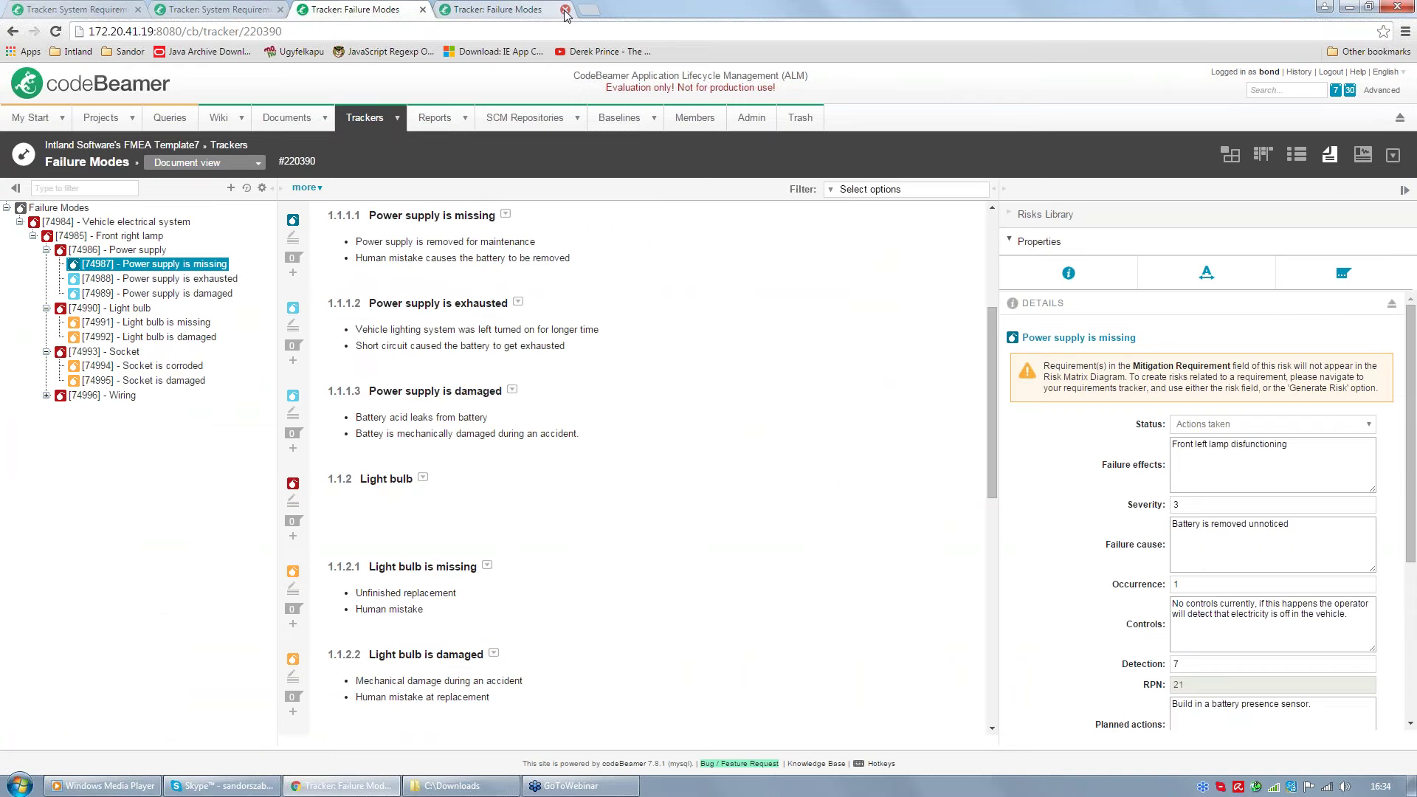
left_click(565, 10)
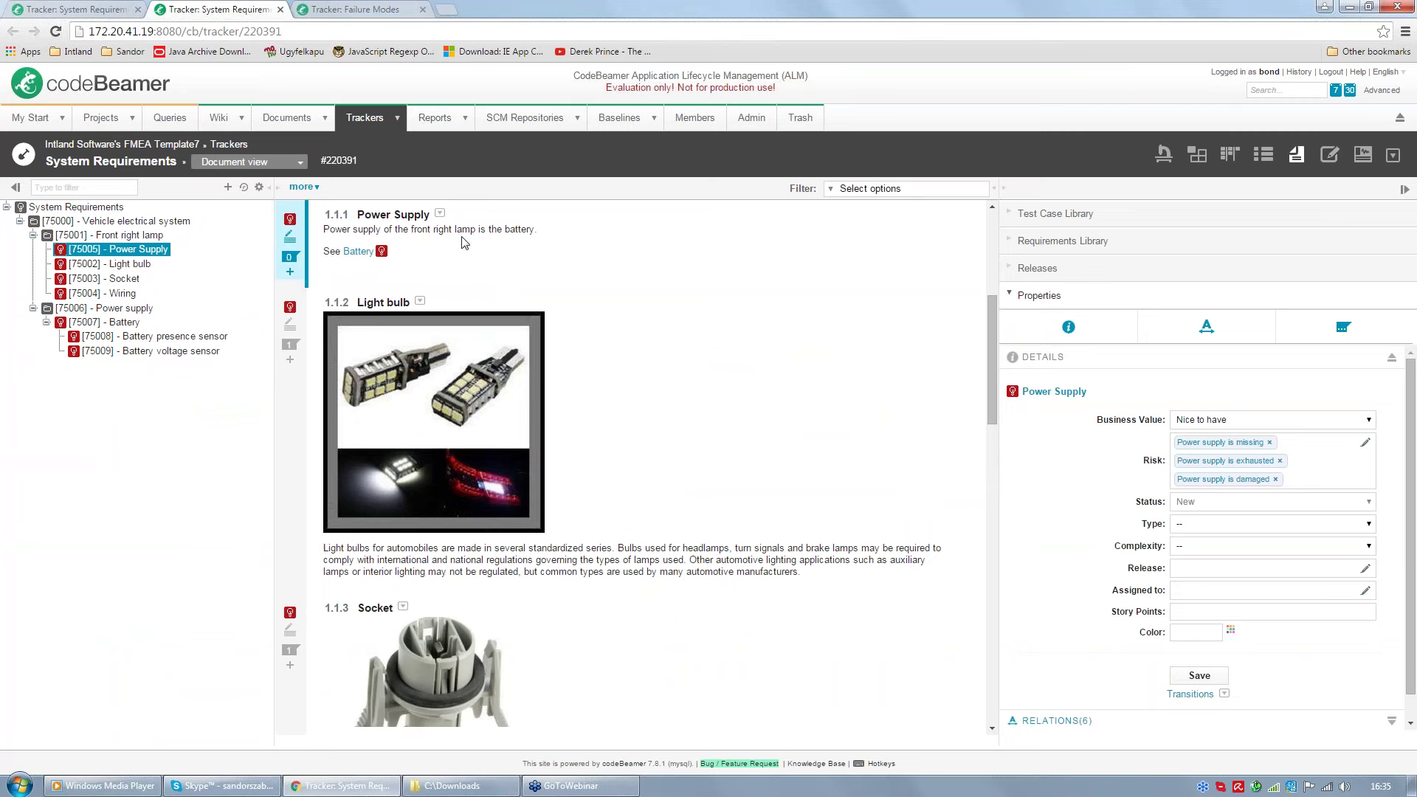
left_click(290, 274)
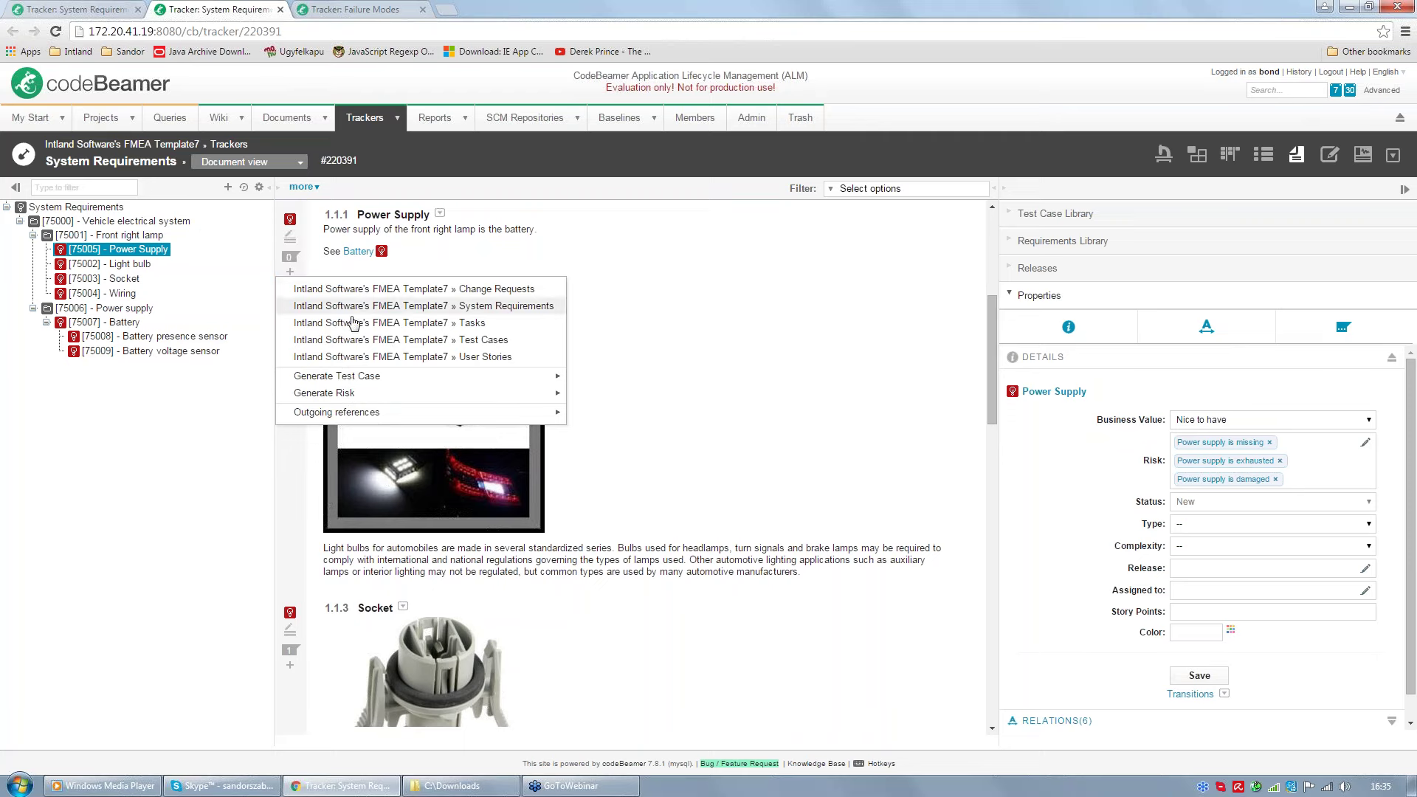
mouse_move(382, 379)
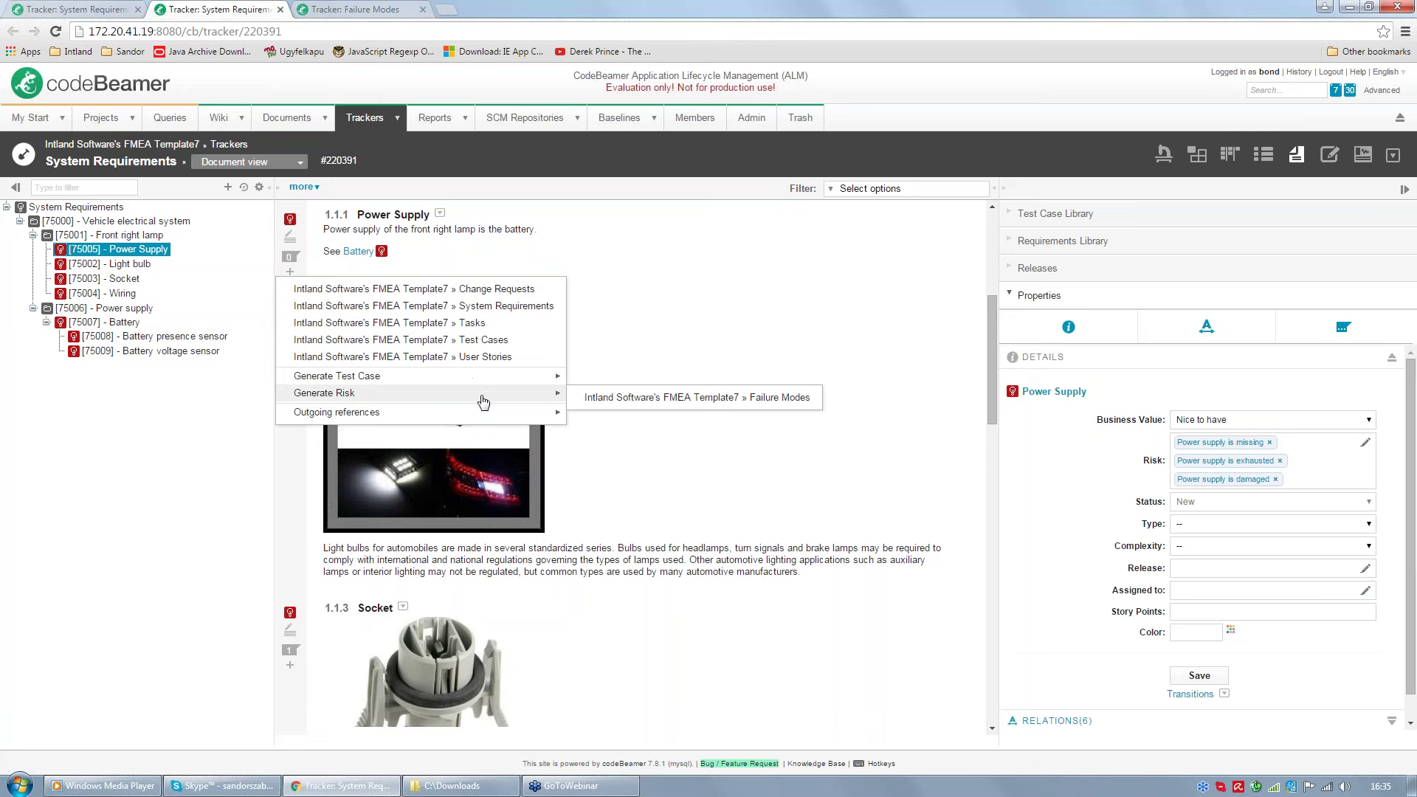
left_click(668, 399)
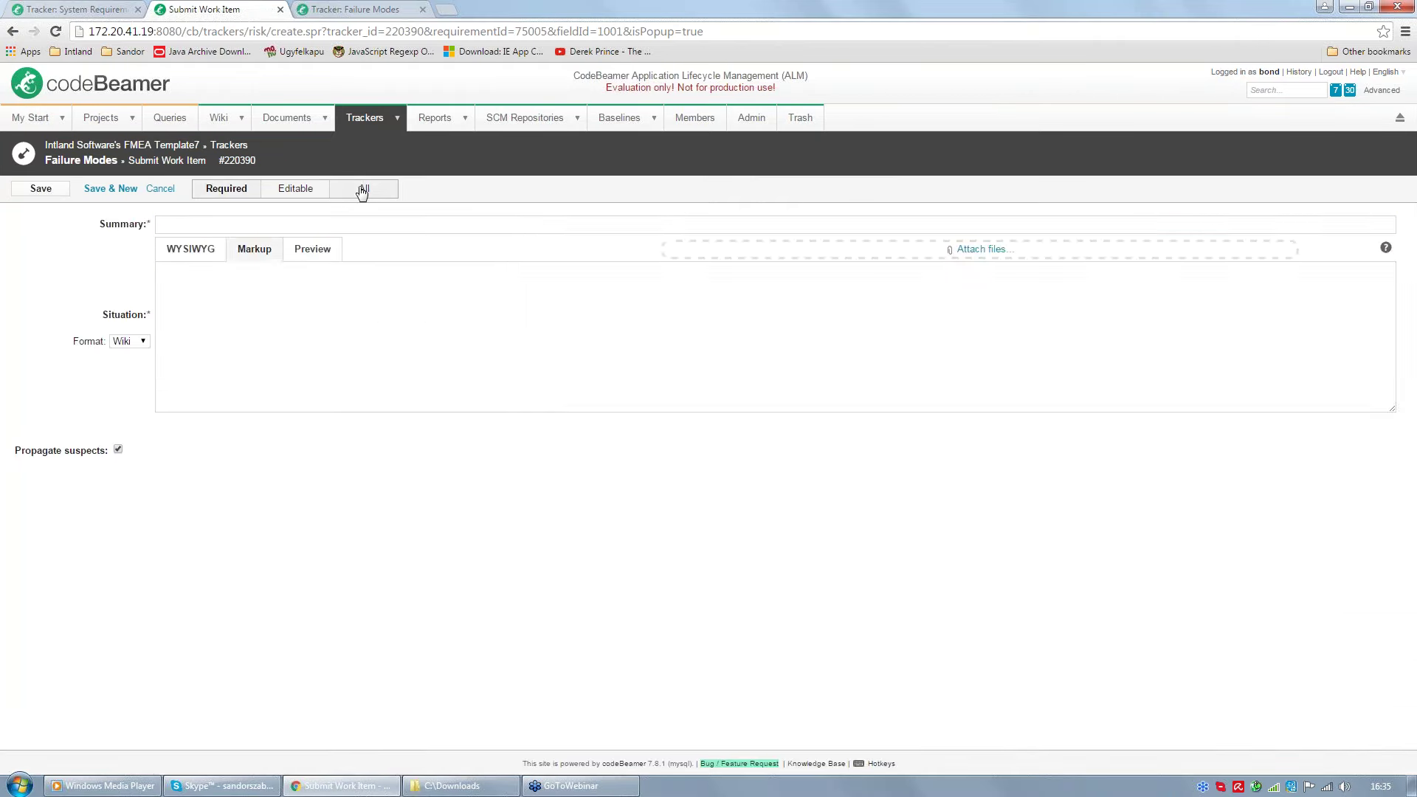
left_click(362, 190)
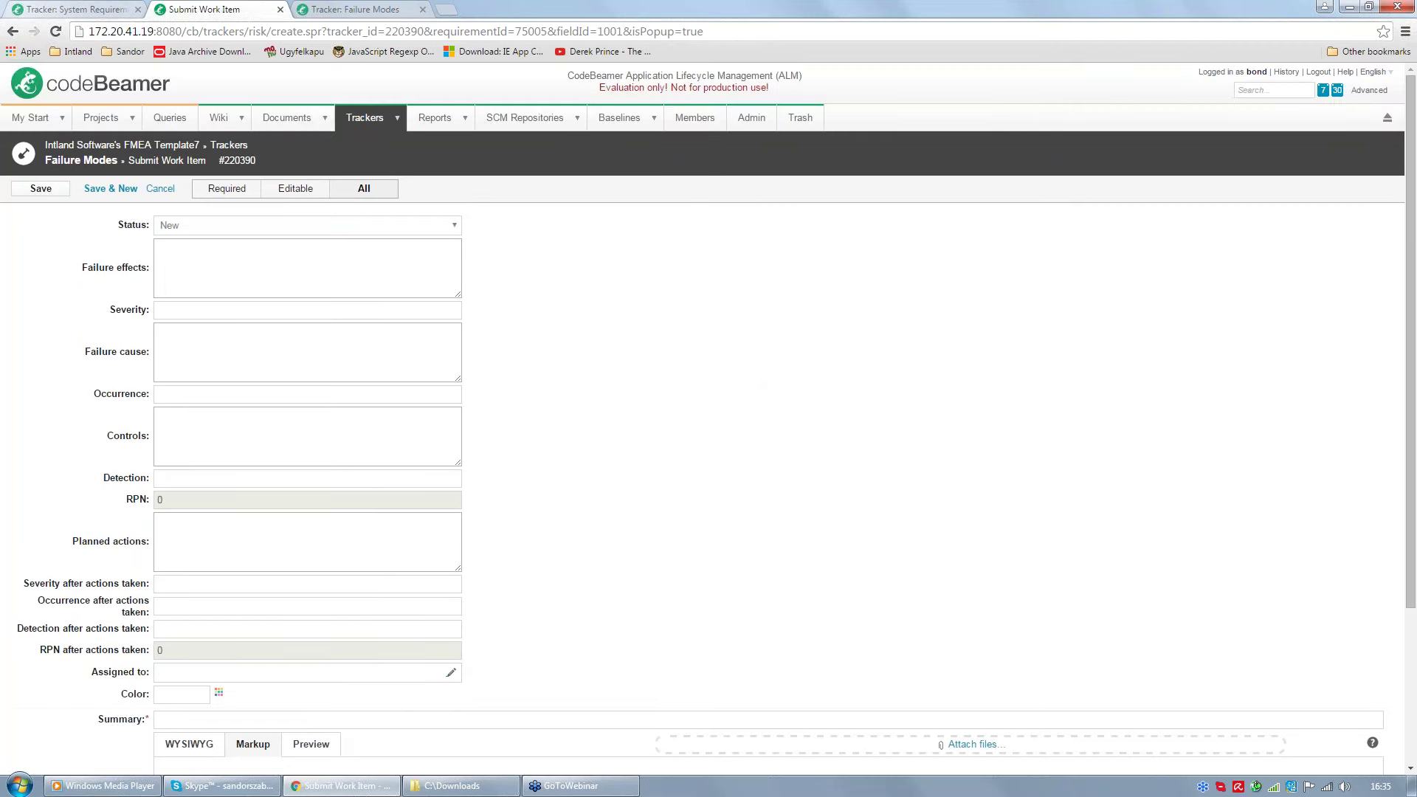
left_click(15, 34)
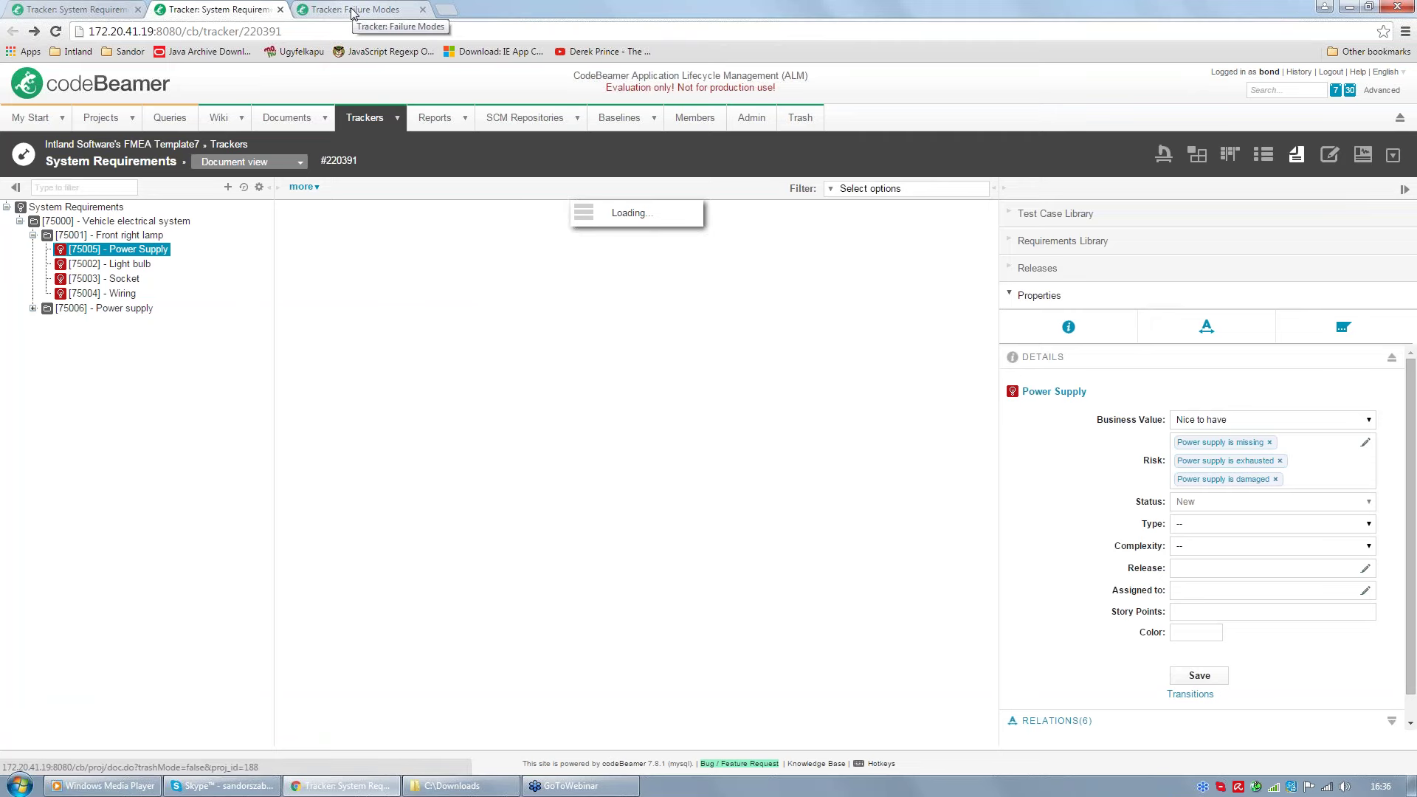
Step: Open the Failure Modes tracker's Risk Matrix Diagram and review the risk in the initial matrix's probable/critical cell
left_click(351, 10)
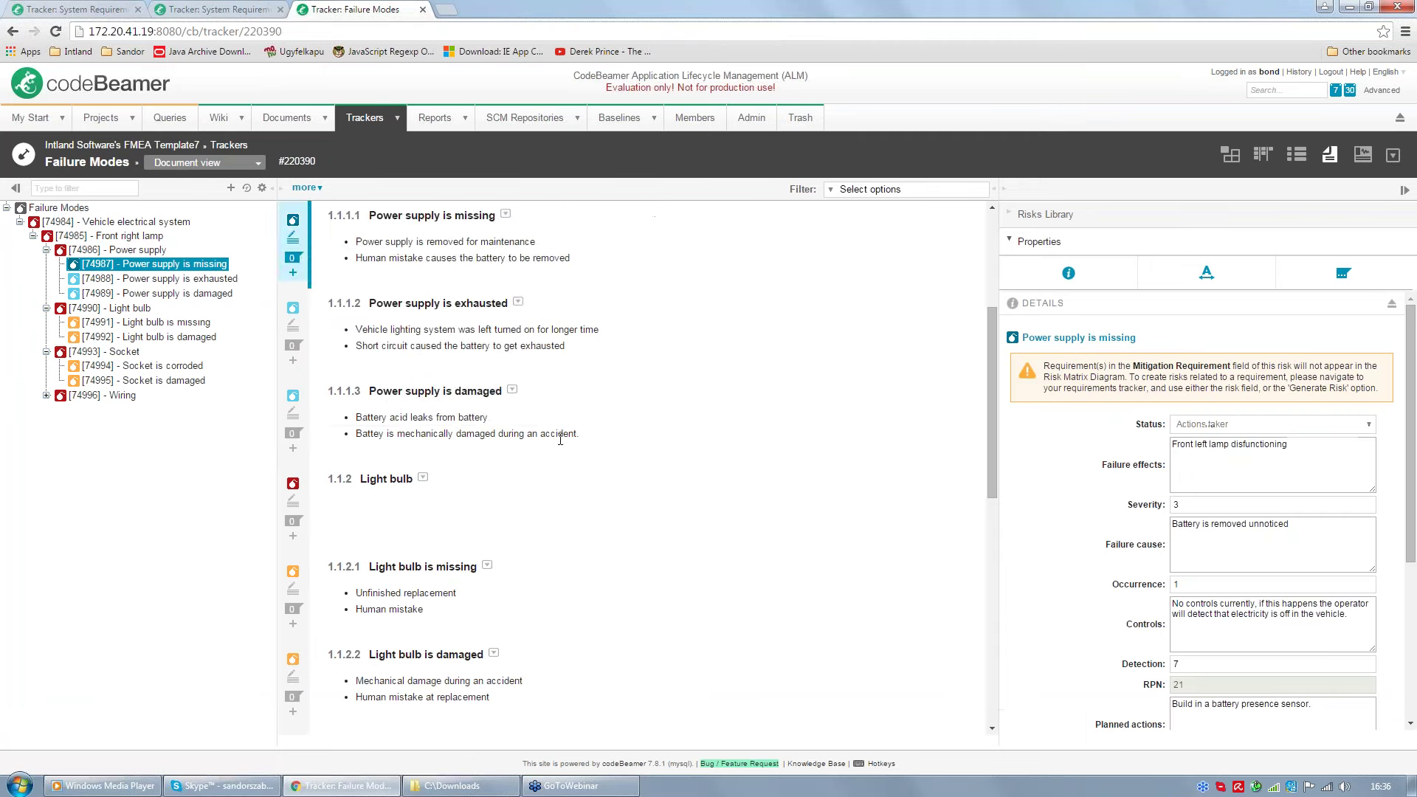
left_click(305, 187)
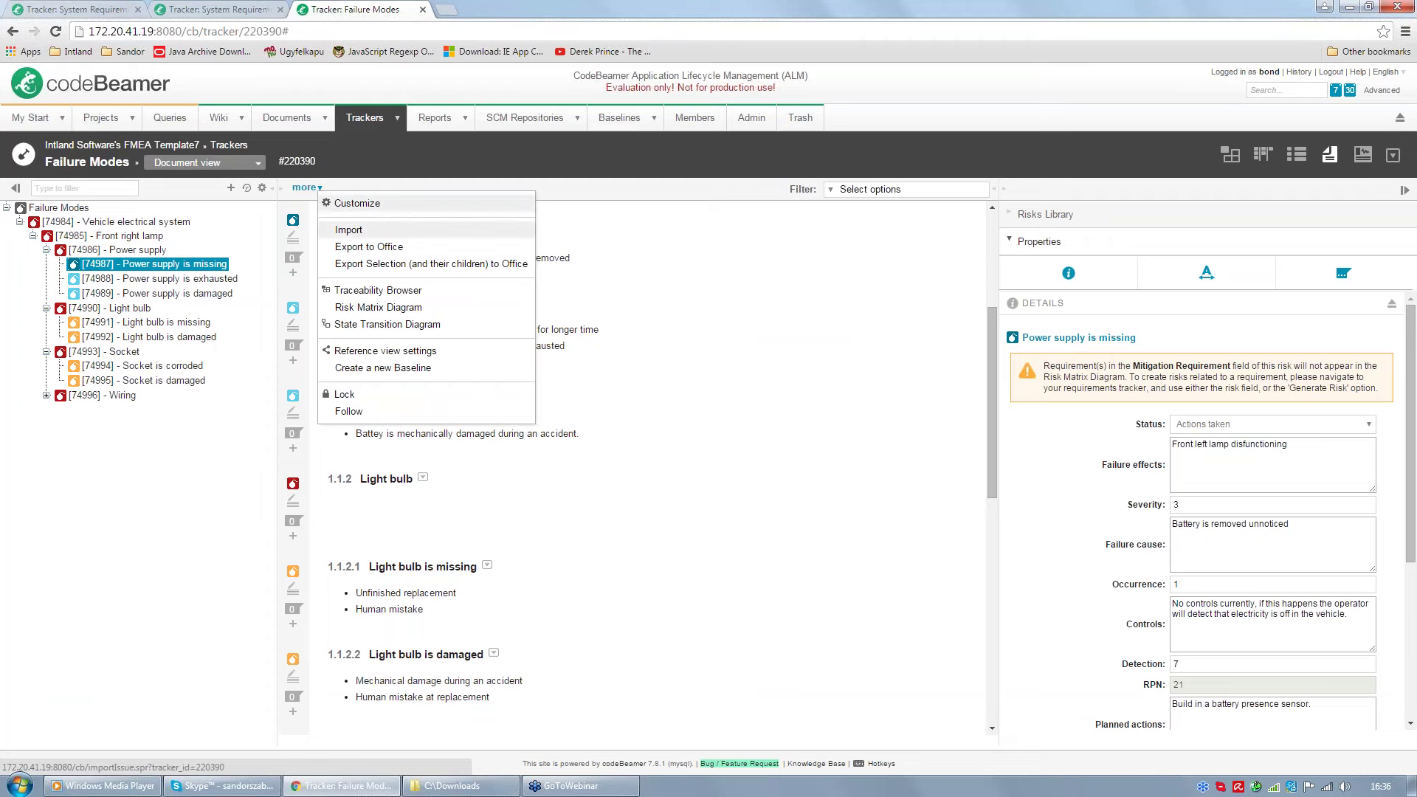
left_click(416, 308)
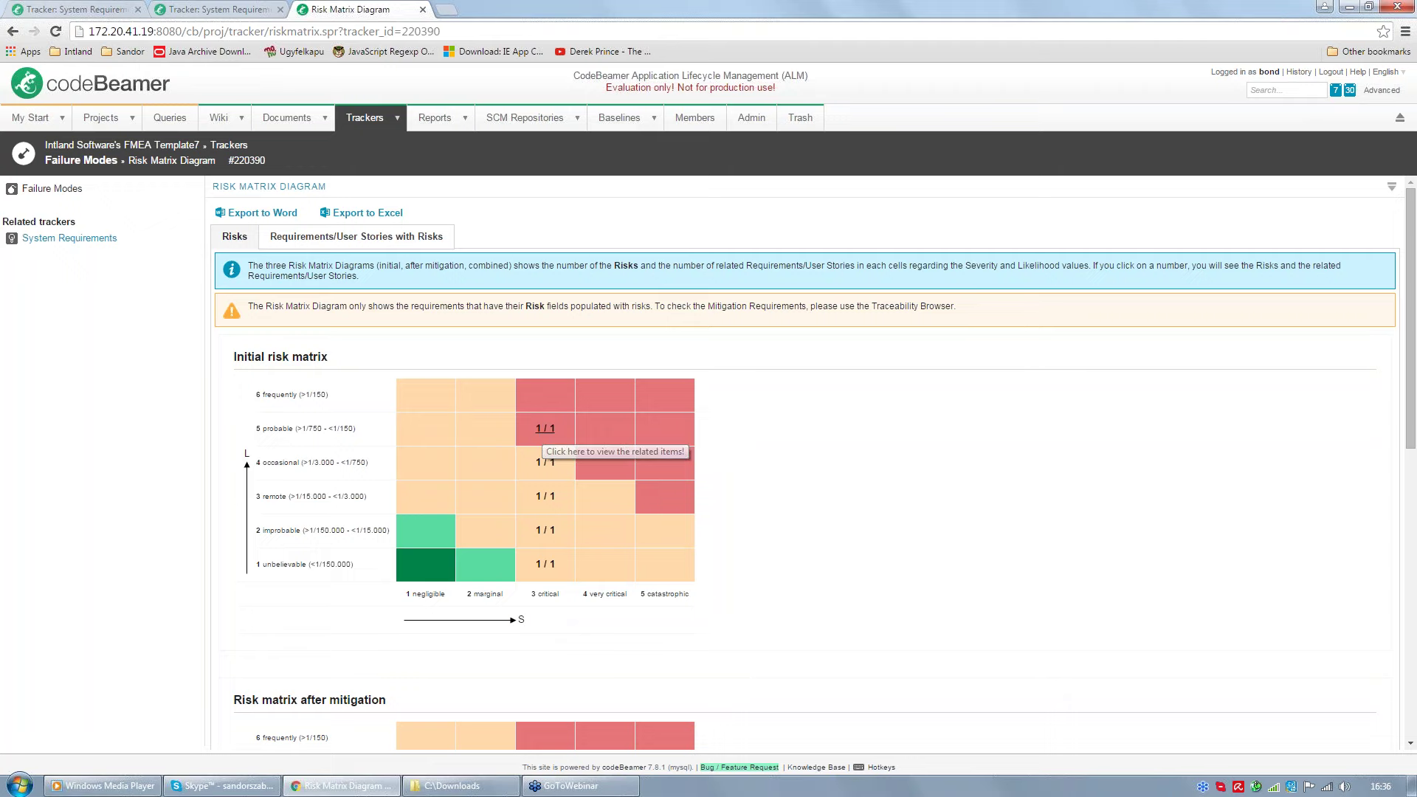
left_click(544, 430)
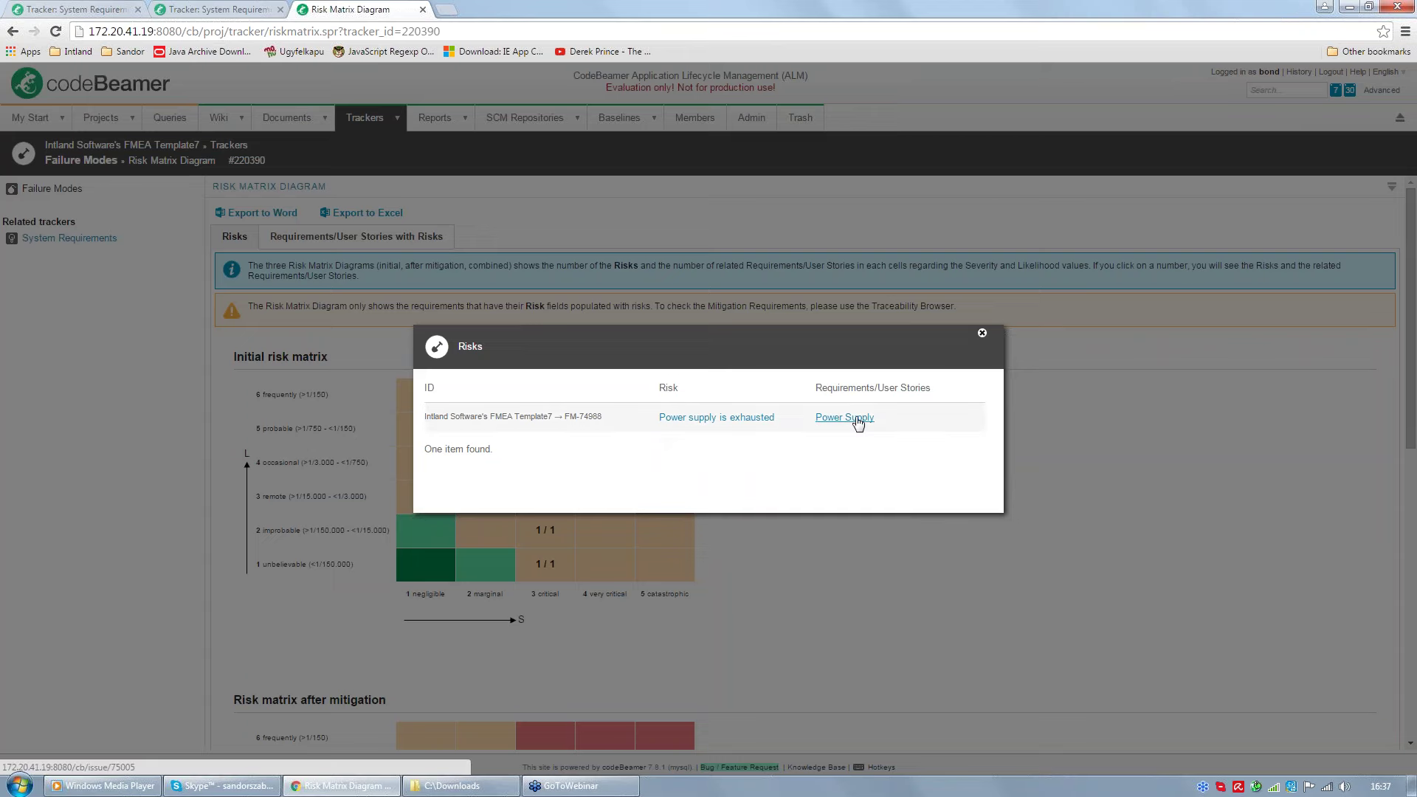
left_click(983, 336)
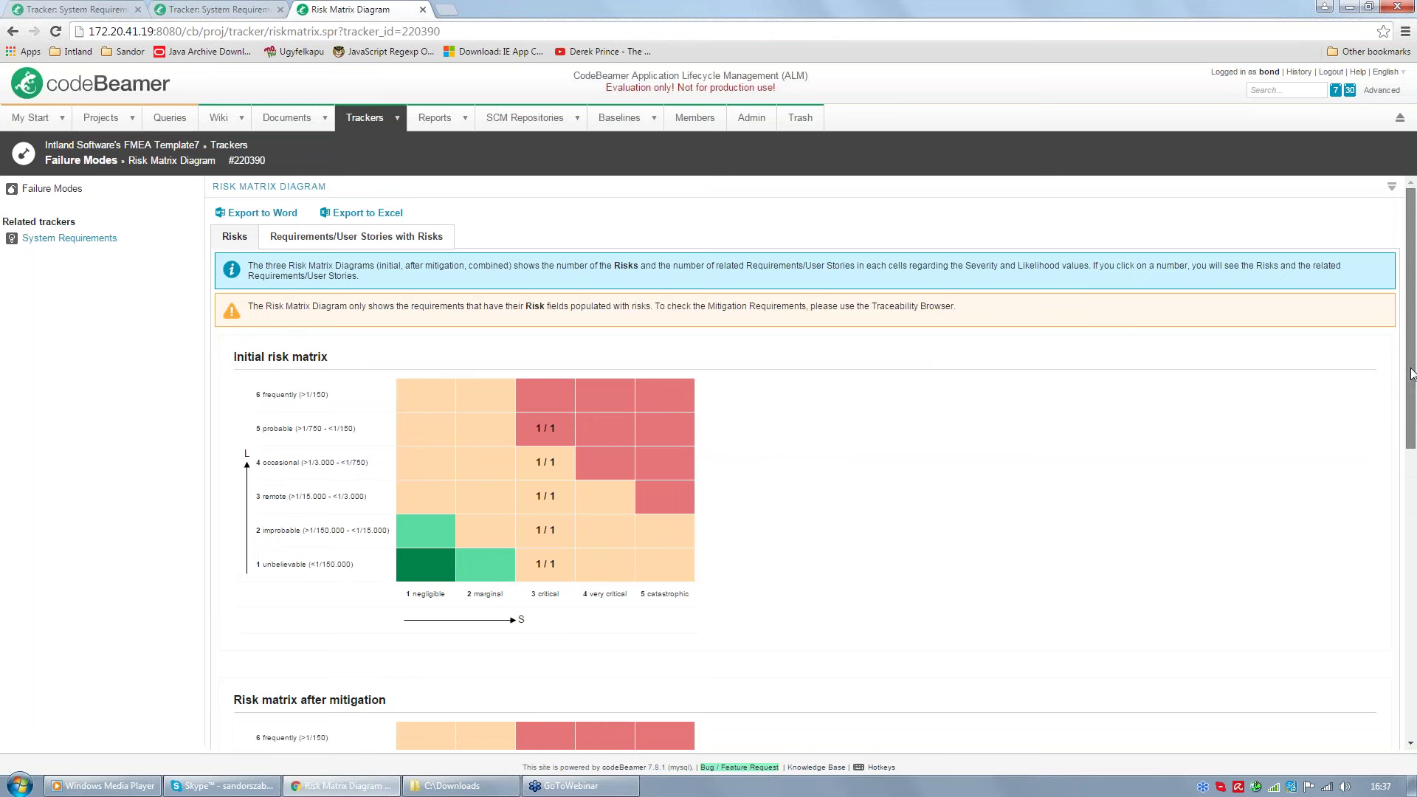
Step: Compare the initial risk matrix with the risk matrix after mitigation
left_click_drag(1411, 374, 1413, 461)
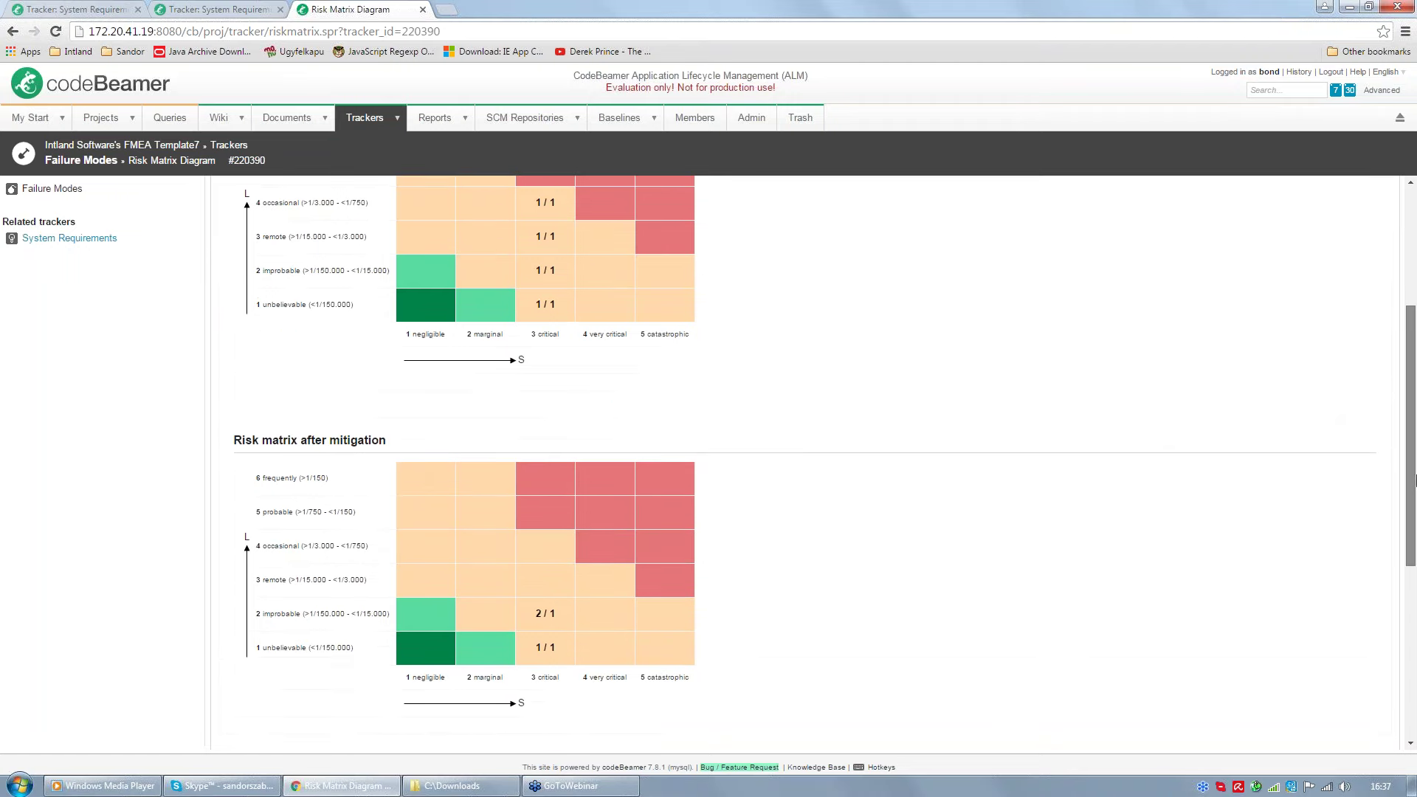
scroll(555, 633, "down", 1)
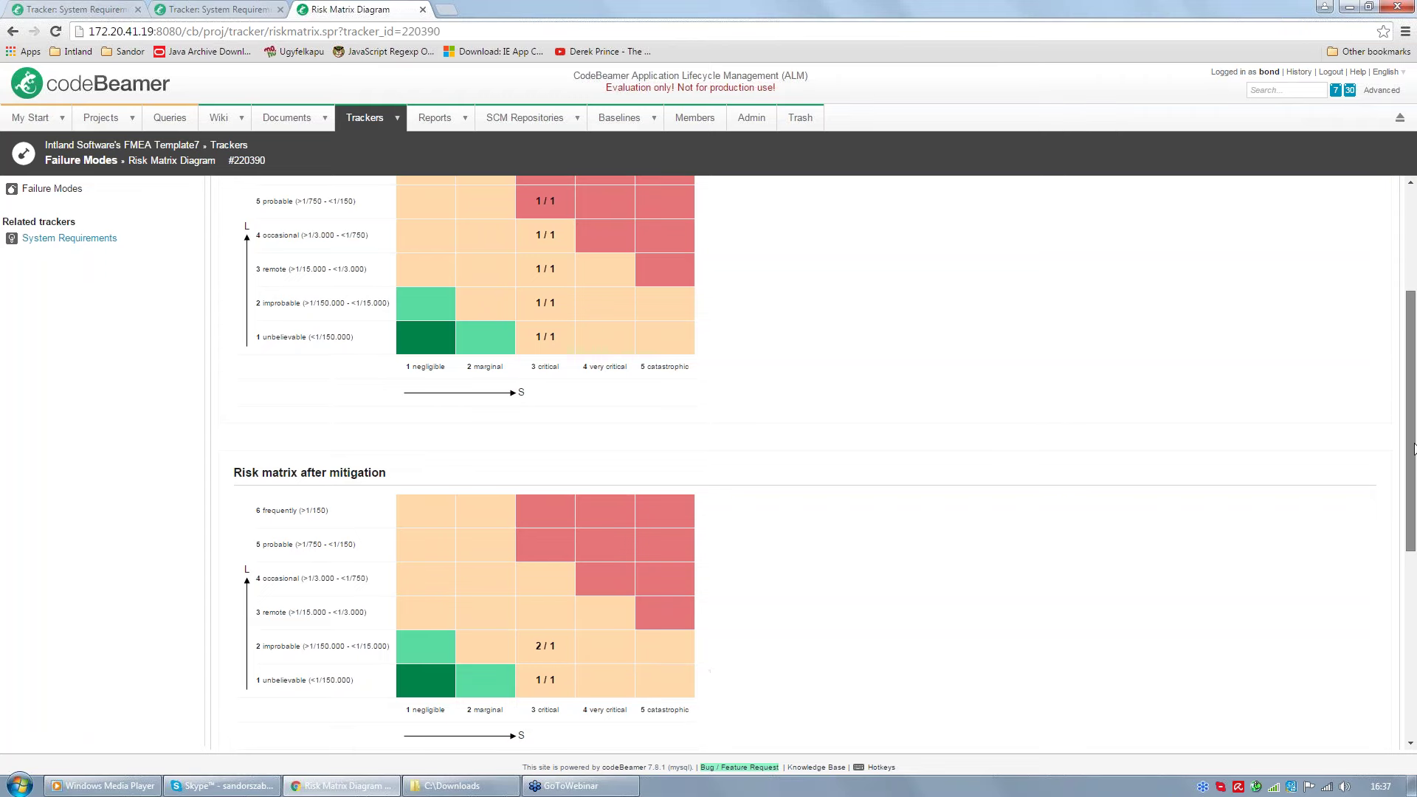
scroll(1413, 448, "up", 2)
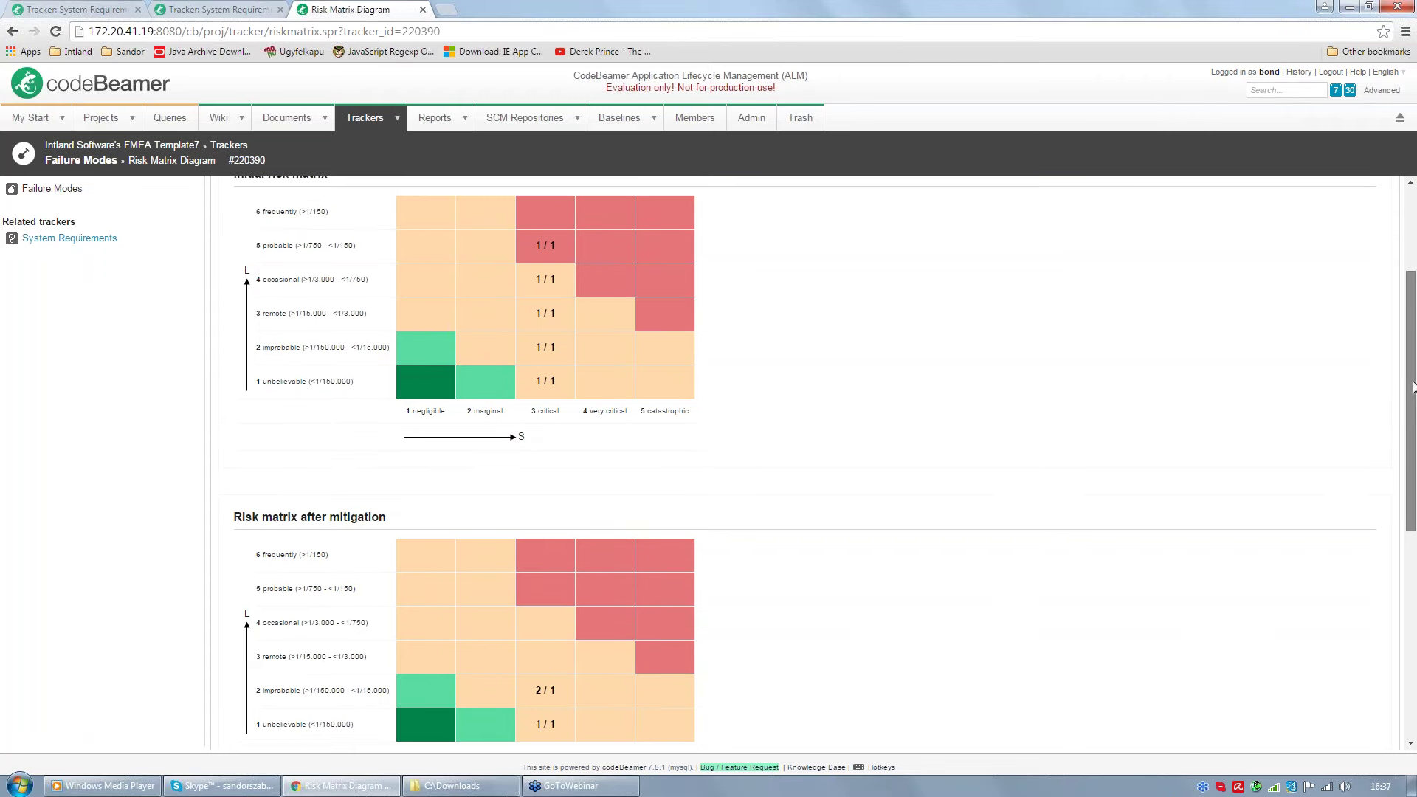
scroll(1414, 382, "up", 1)
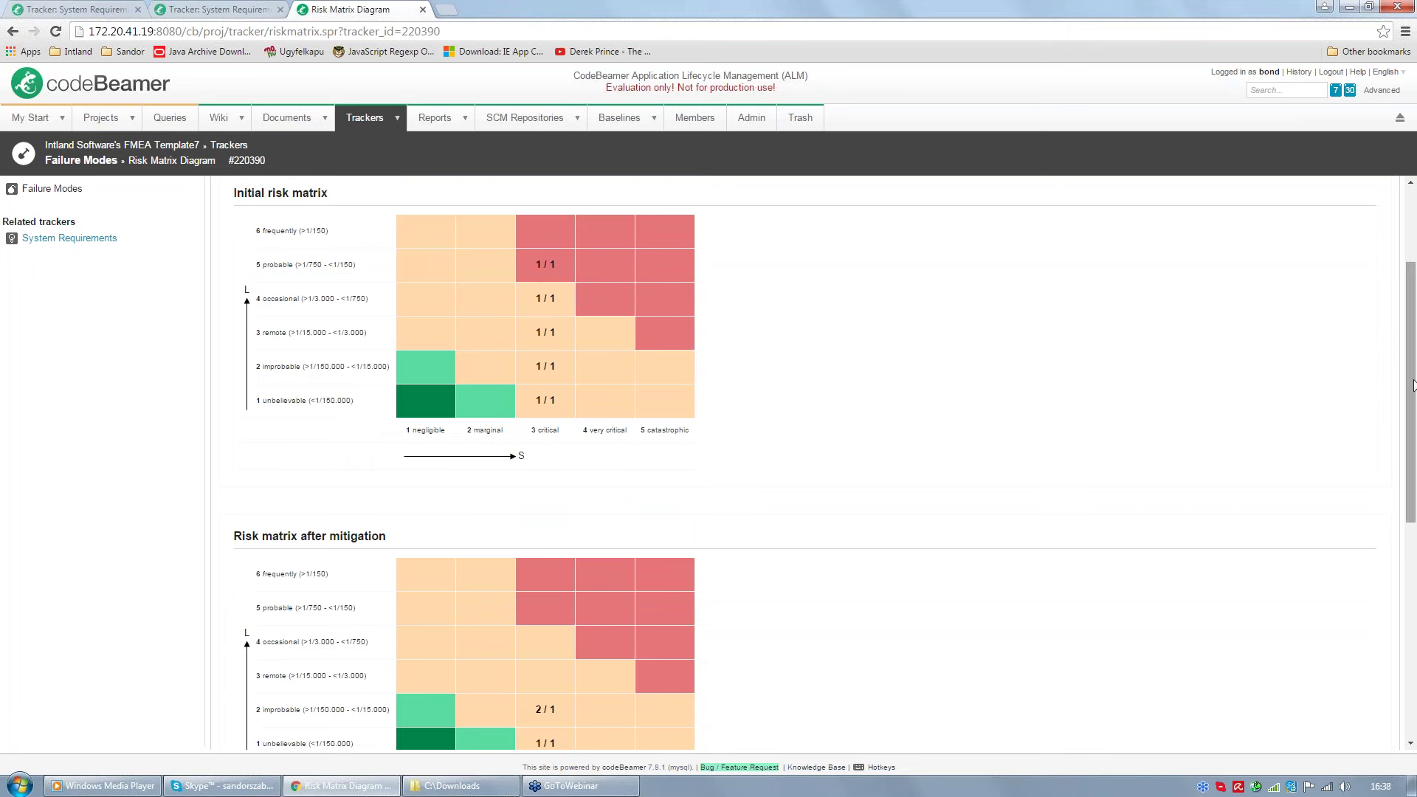
left_click_drag(1413, 385, 1413, 405)
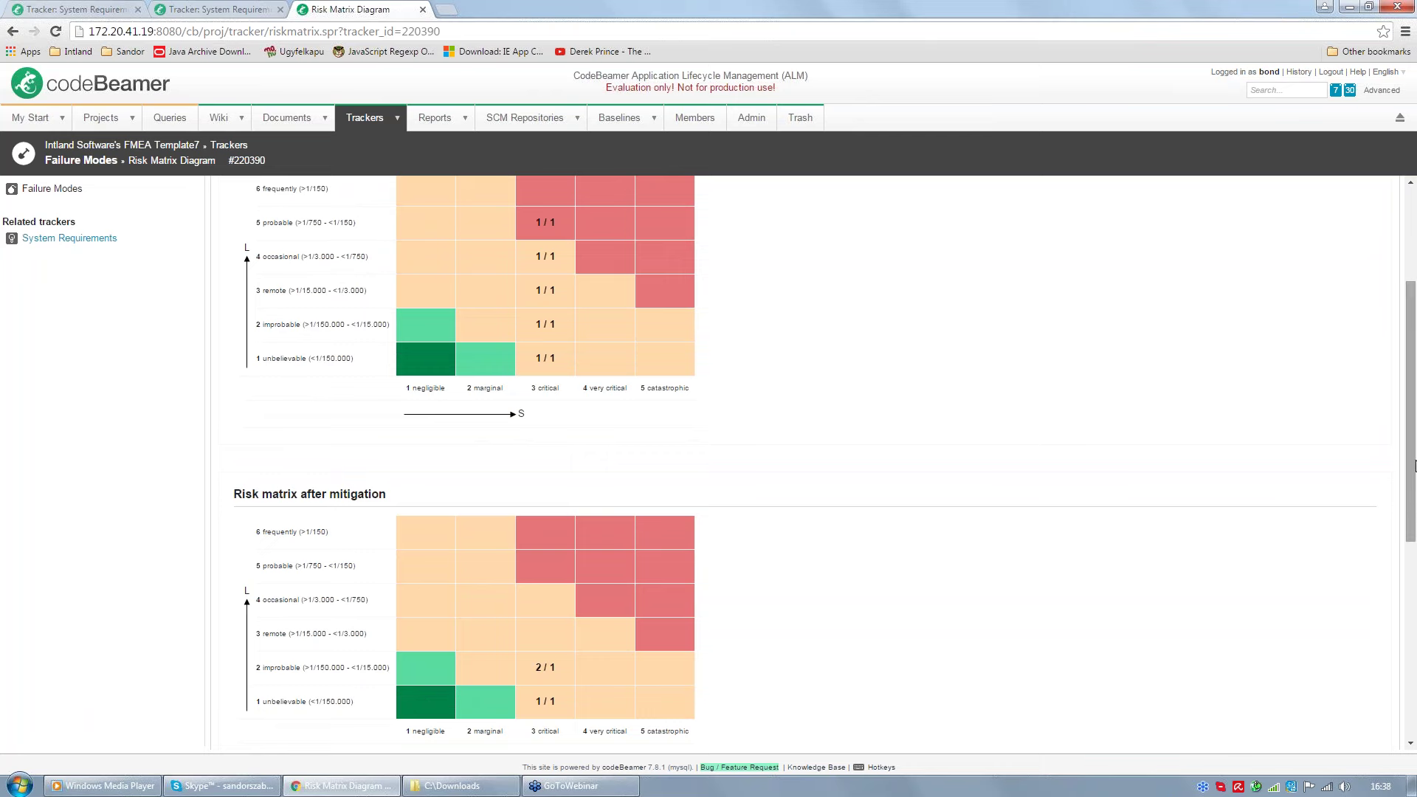
left_click_drag(1414, 463, 625, 340)
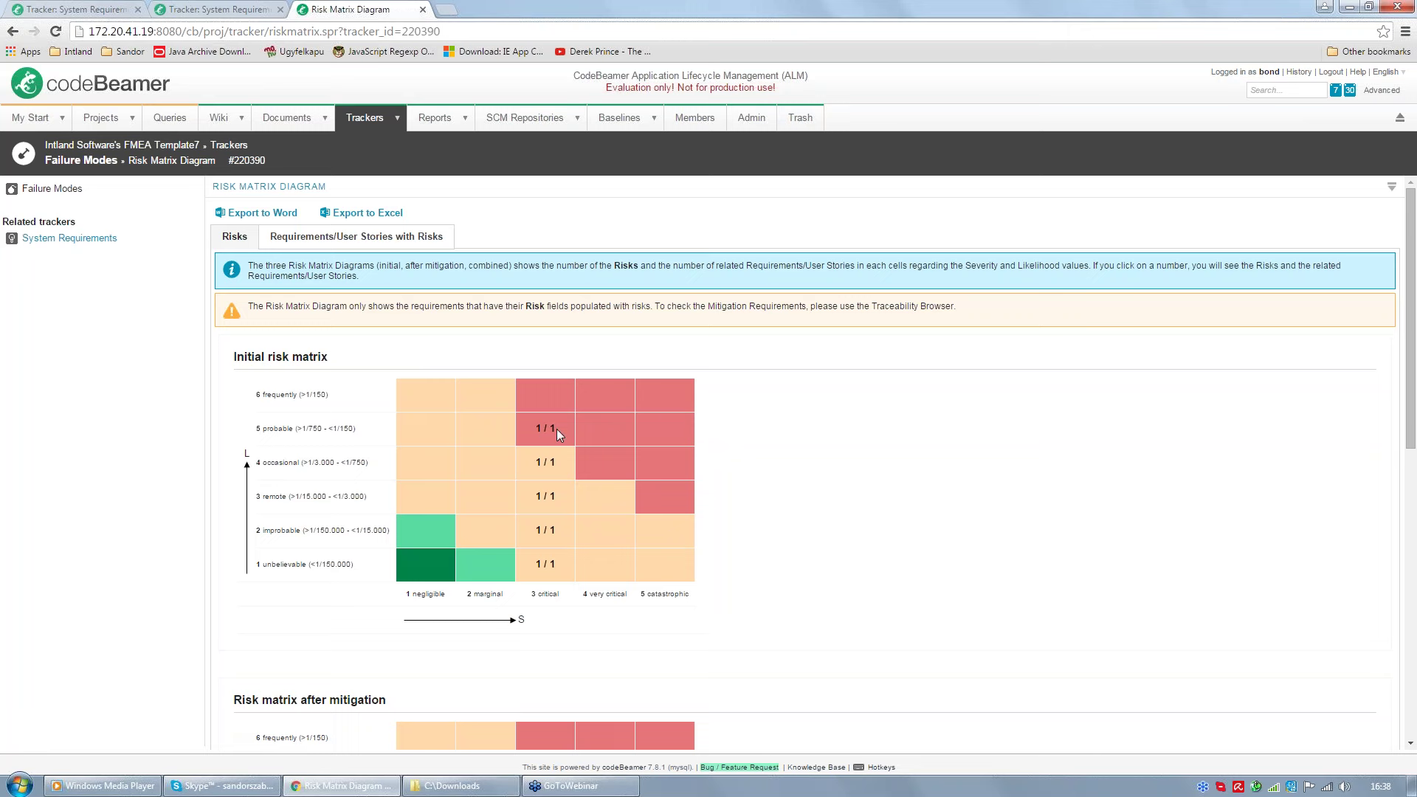
Step: Show the matrix for Requirements/User Stories with Risks, review the items in its probable/critical cell and return to the Risks matrix
left_click(367, 241)
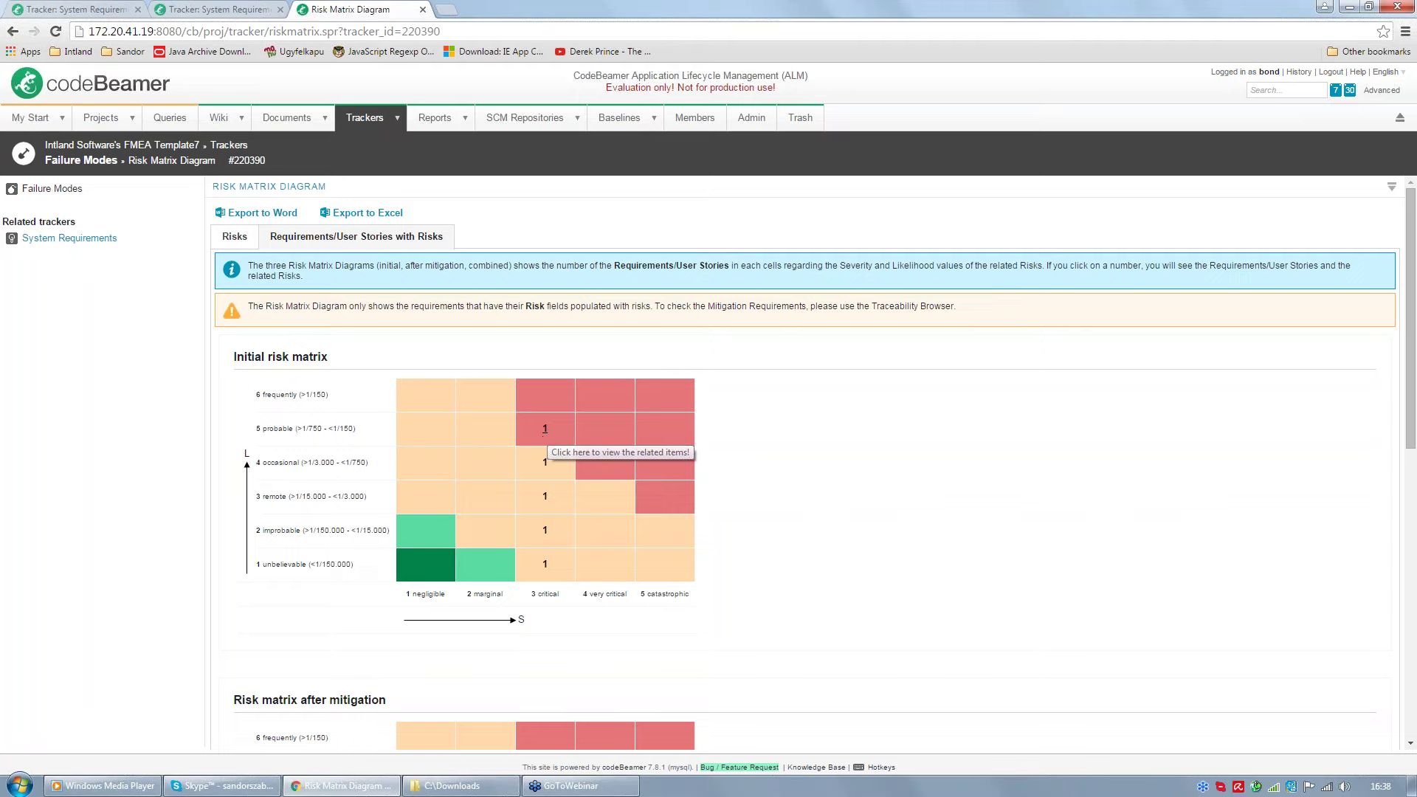
left_click(545, 429)
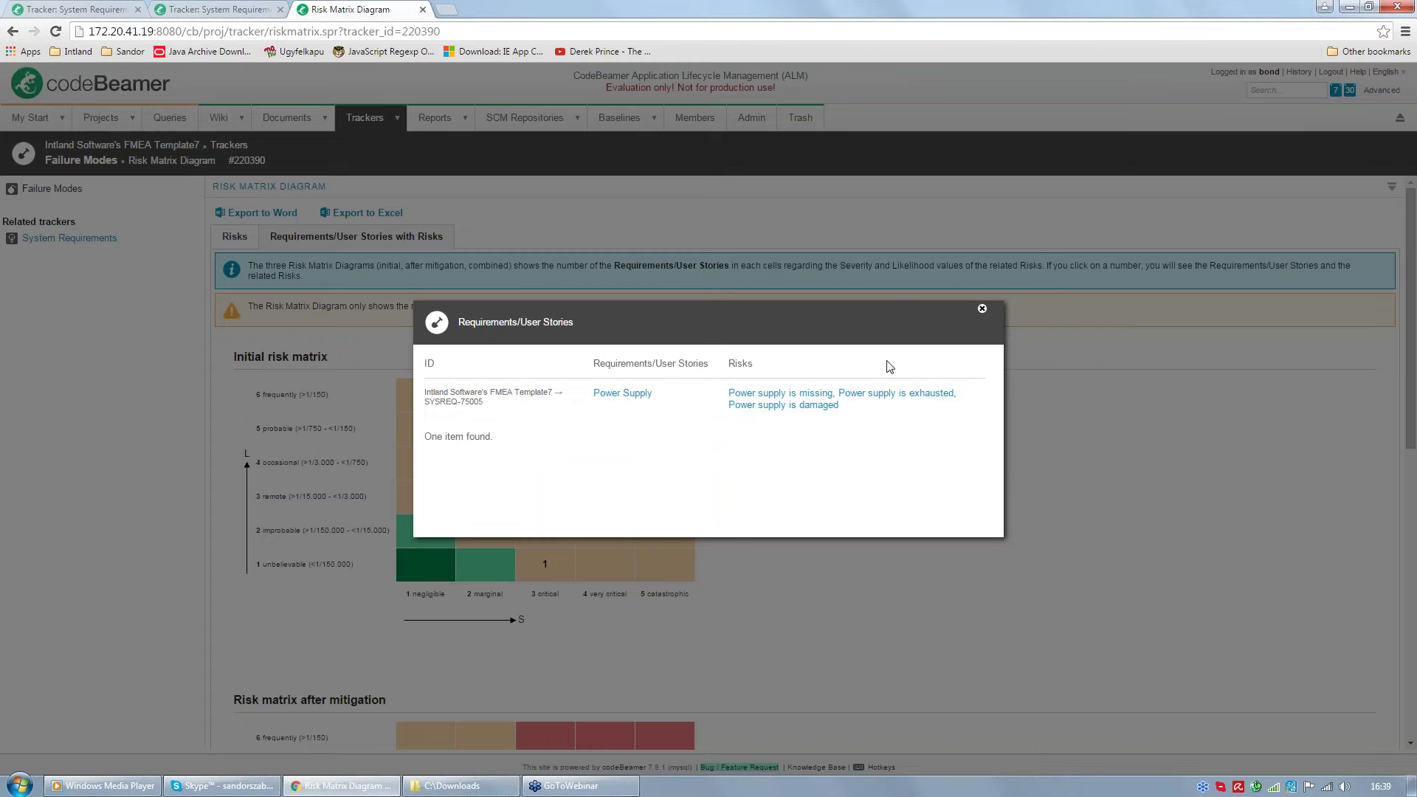
left_click(983, 311)
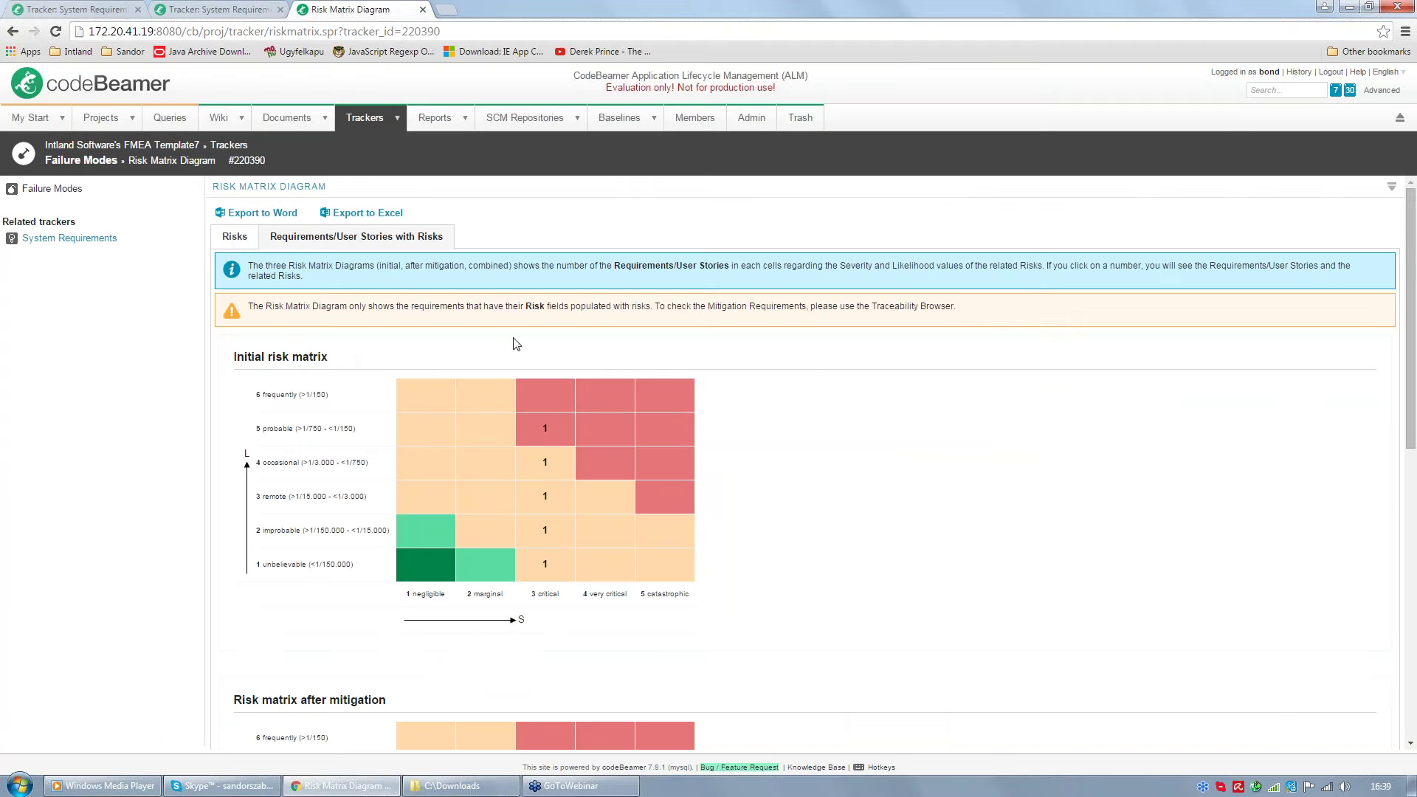
left_click(236, 237)
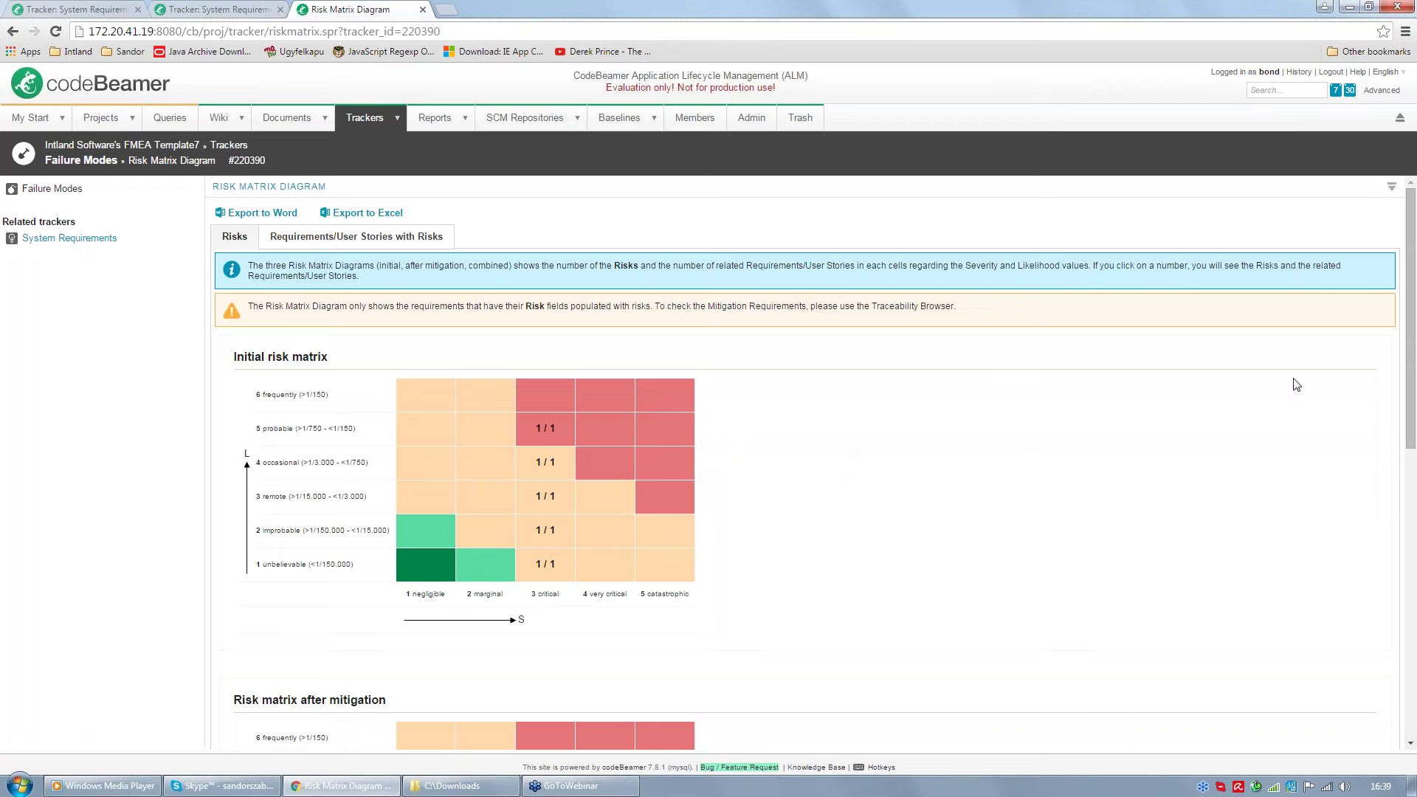
left_click_drag(1415, 381, 1414, 184)
Step: Open the Traceability Browser for the System Requirements, widen the current selection area and show the dependencies on the Failure Modes tracker
left_click(423, 10)
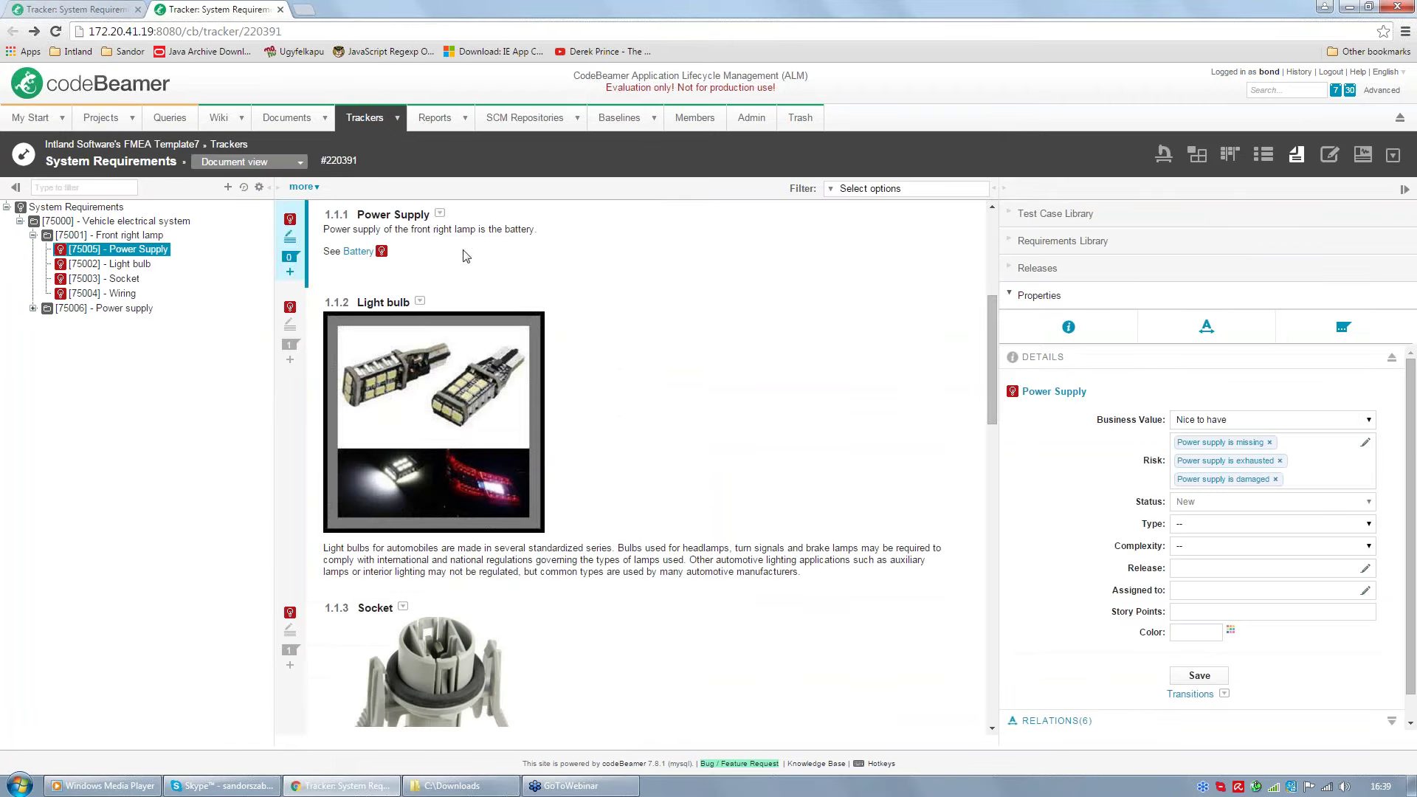
left_click(300, 188)
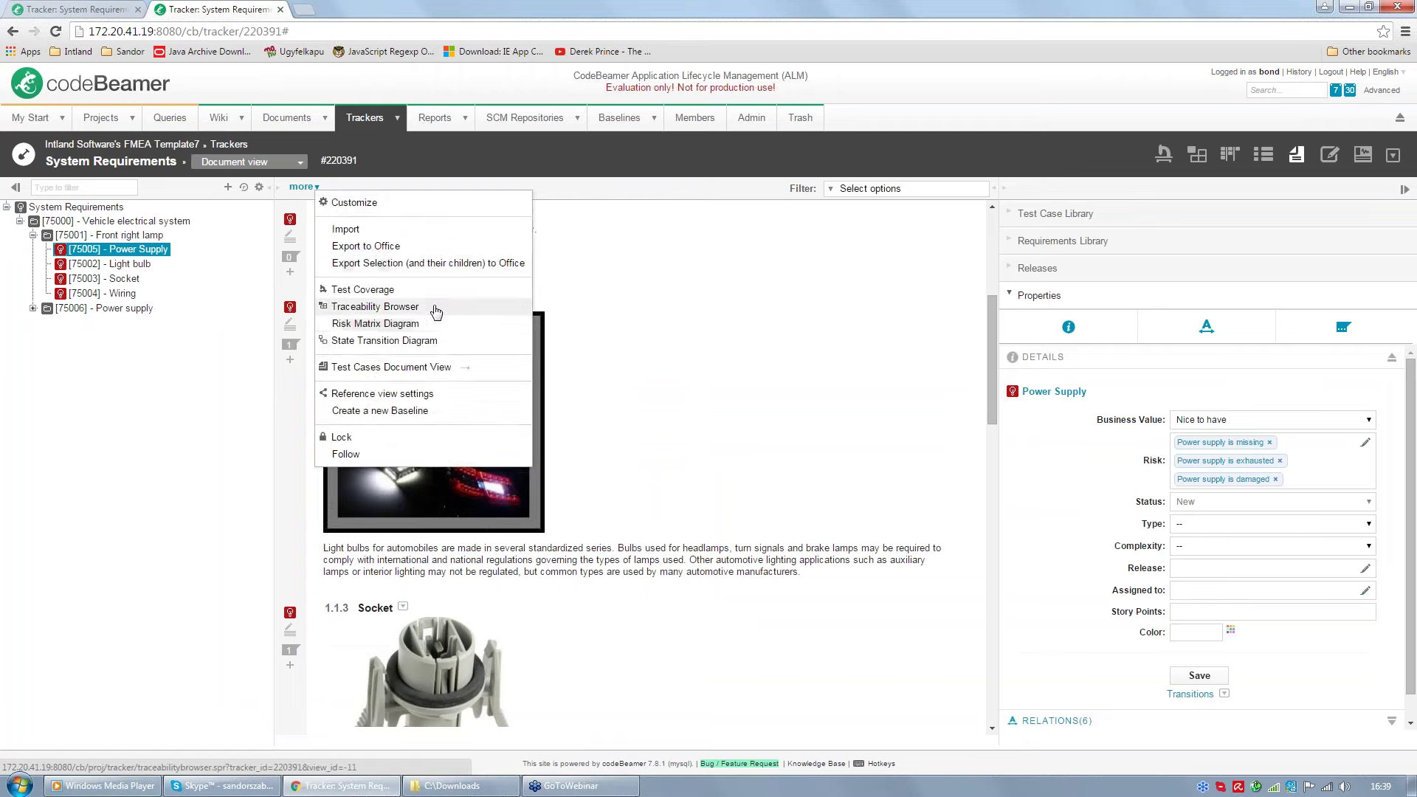
left_click(431, 309)
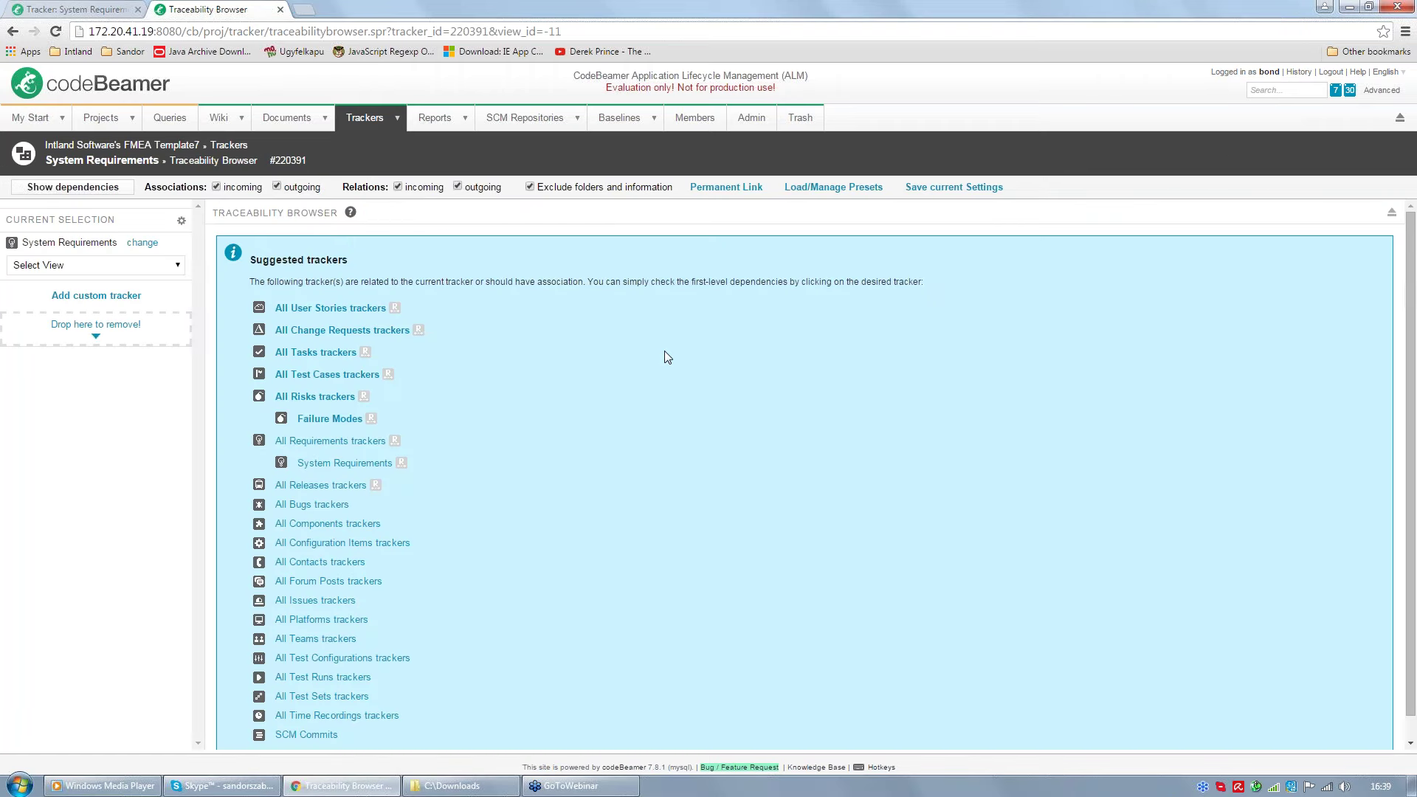
left_click_drag(209, 373, 273, 391)
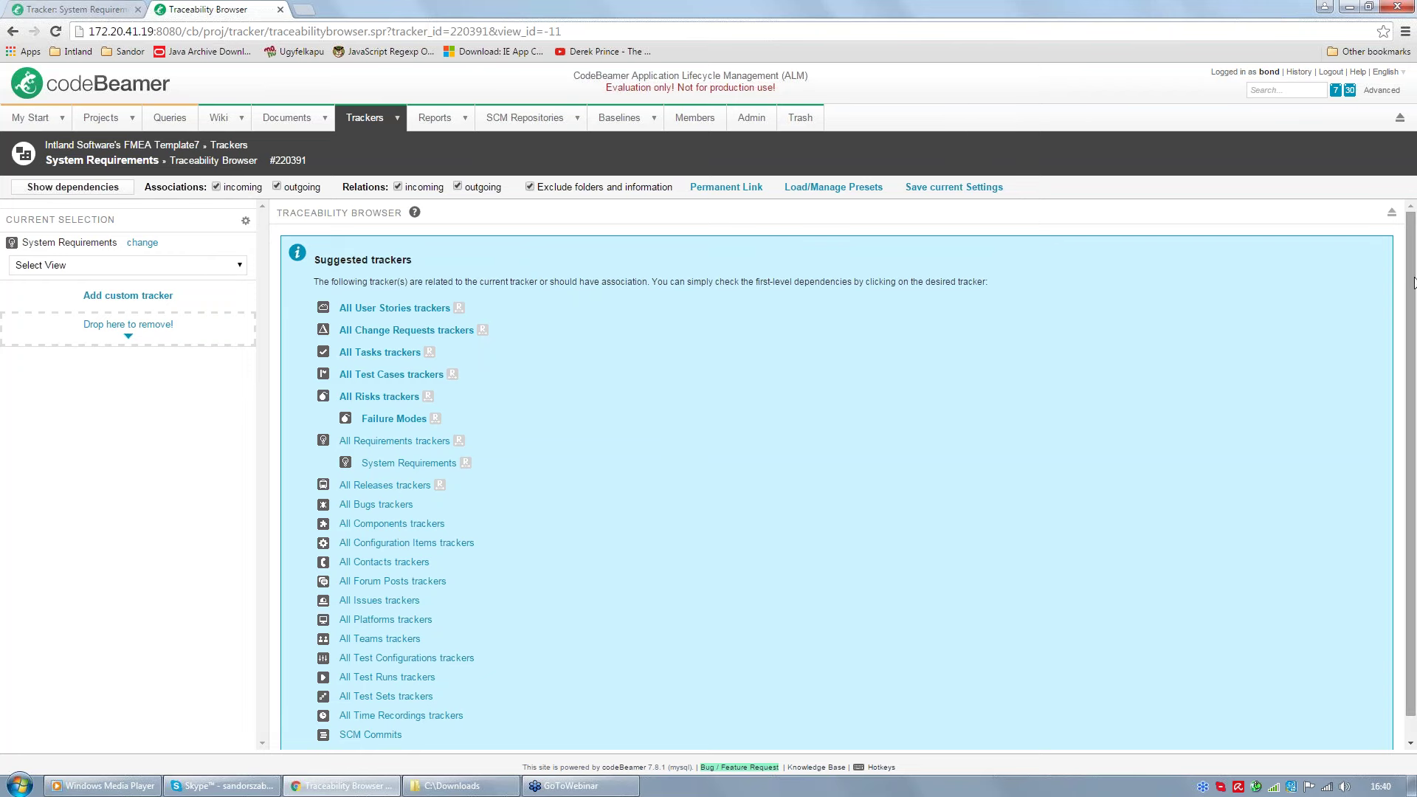
left_click_drag(1414, 284, 817, 392)
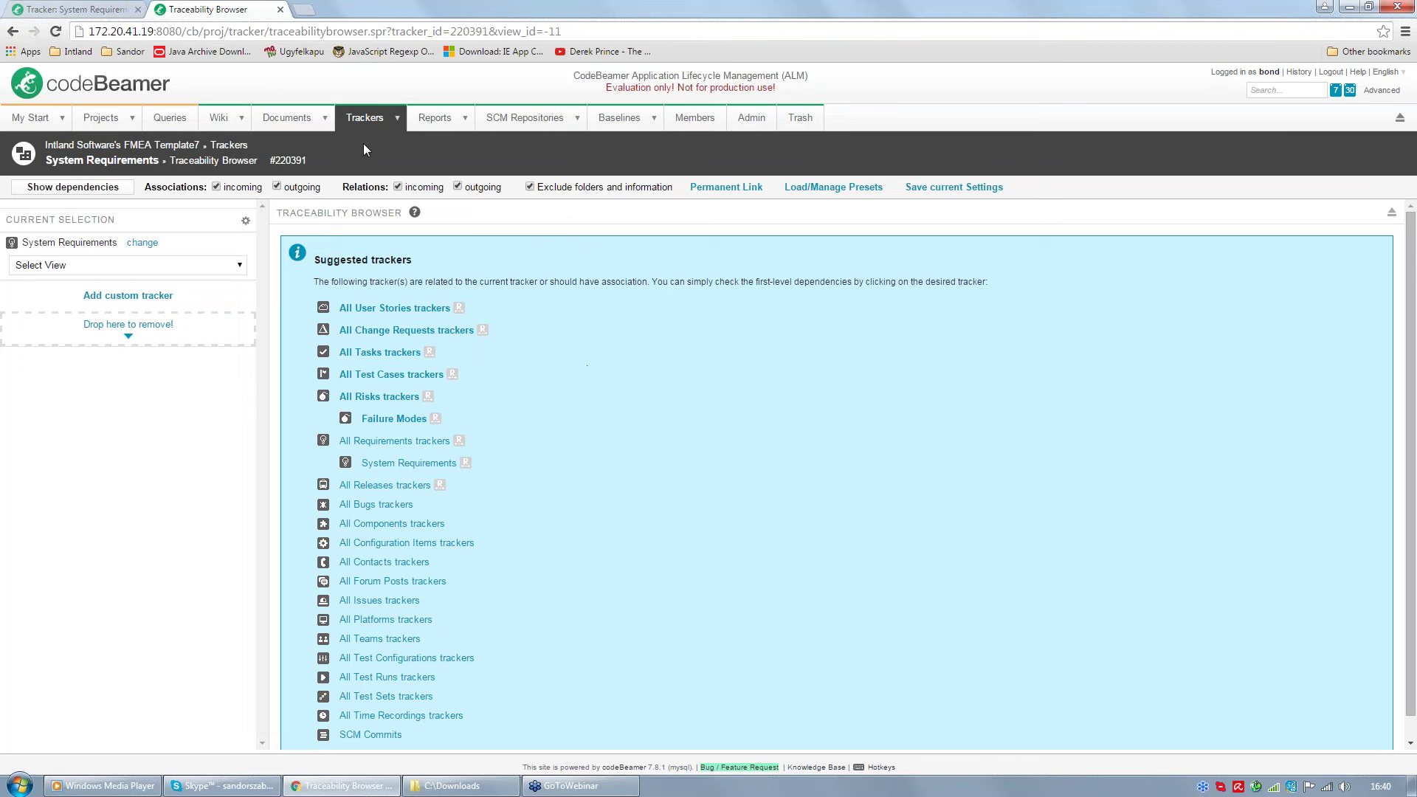
left_click(401, 419)
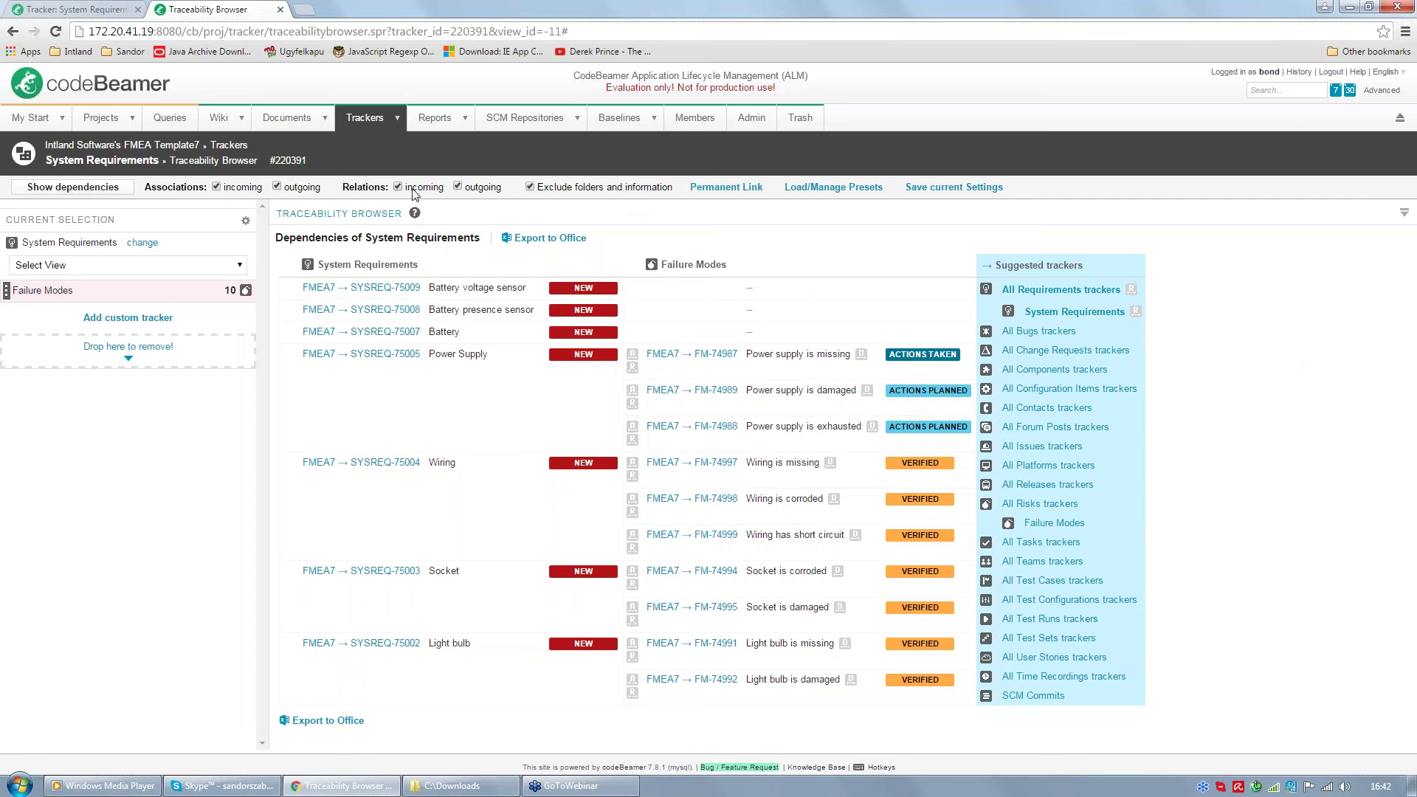
left_click(458, 187)
Step: Review the saved Traceability Browser presets and its configuration of dependency types, tracker types and other settings
left_click(855, 192)
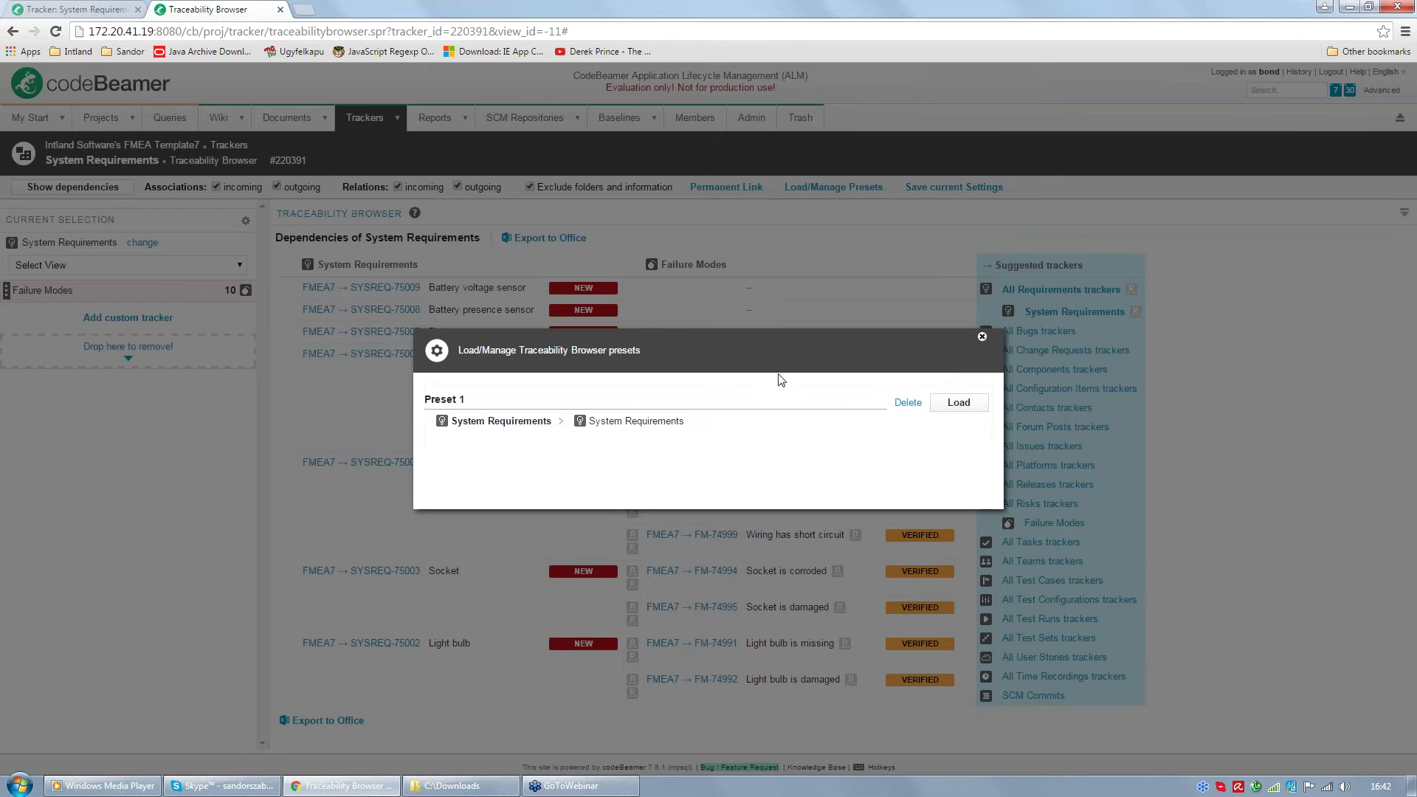
left_click(982, 336)
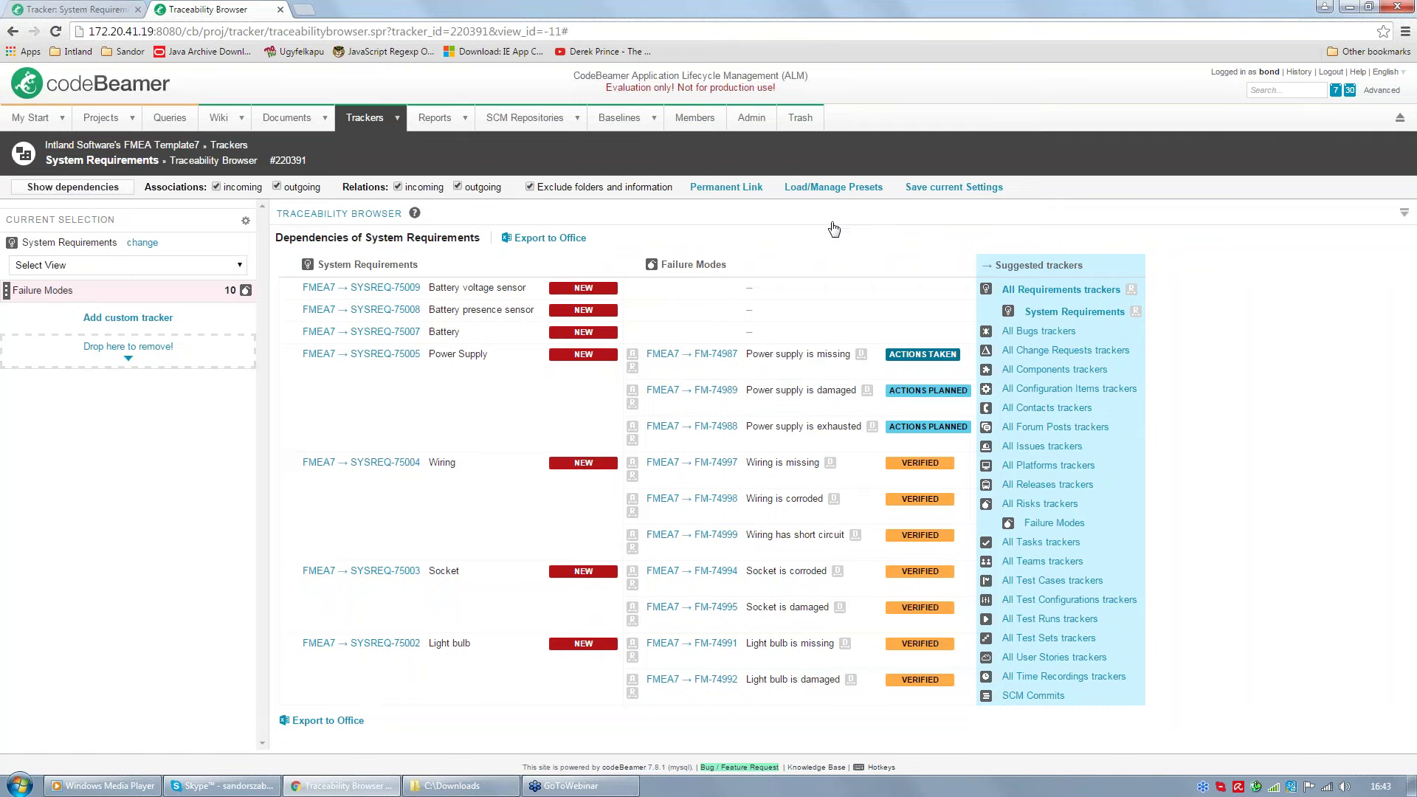
left_click(246, 221)
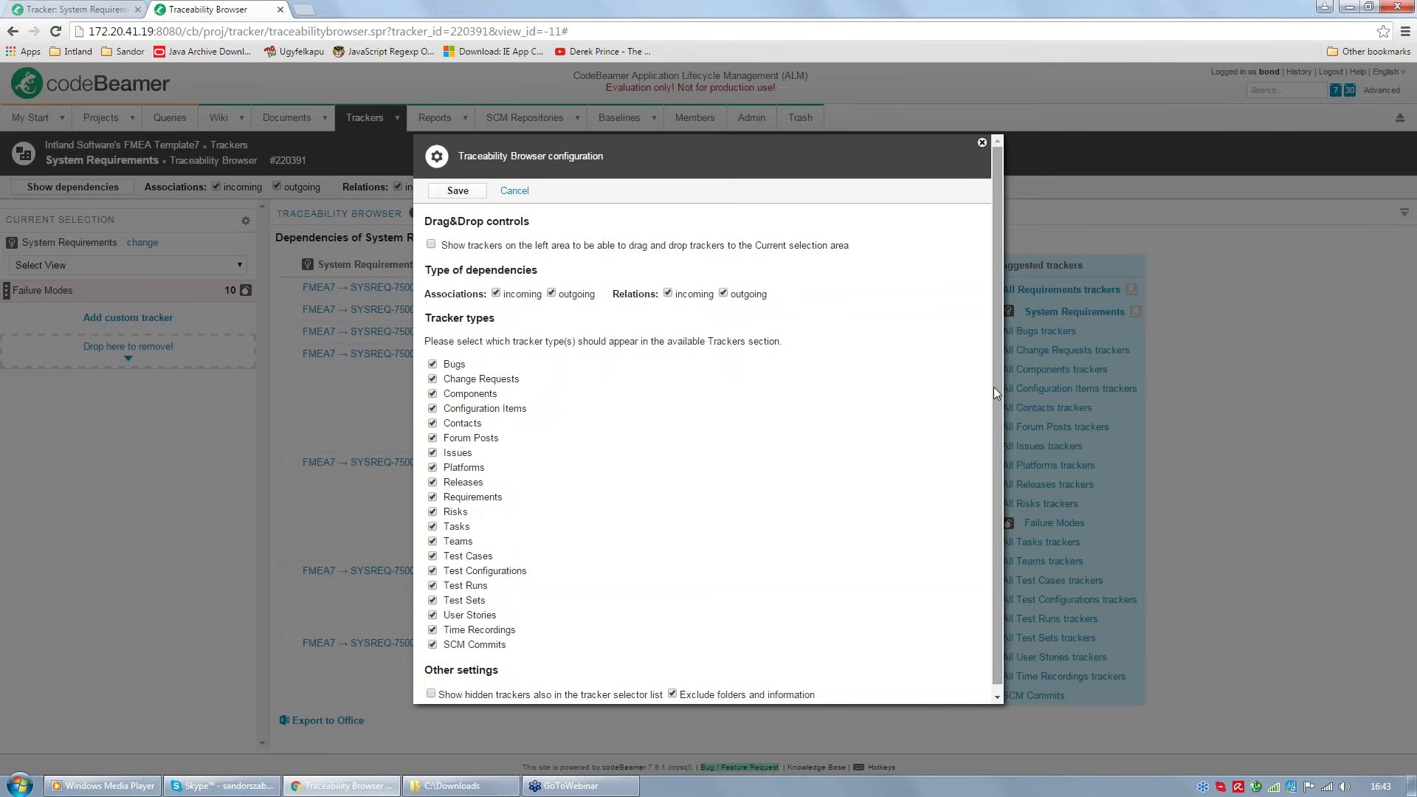
left_click_drag(993, 387, 997, 429)
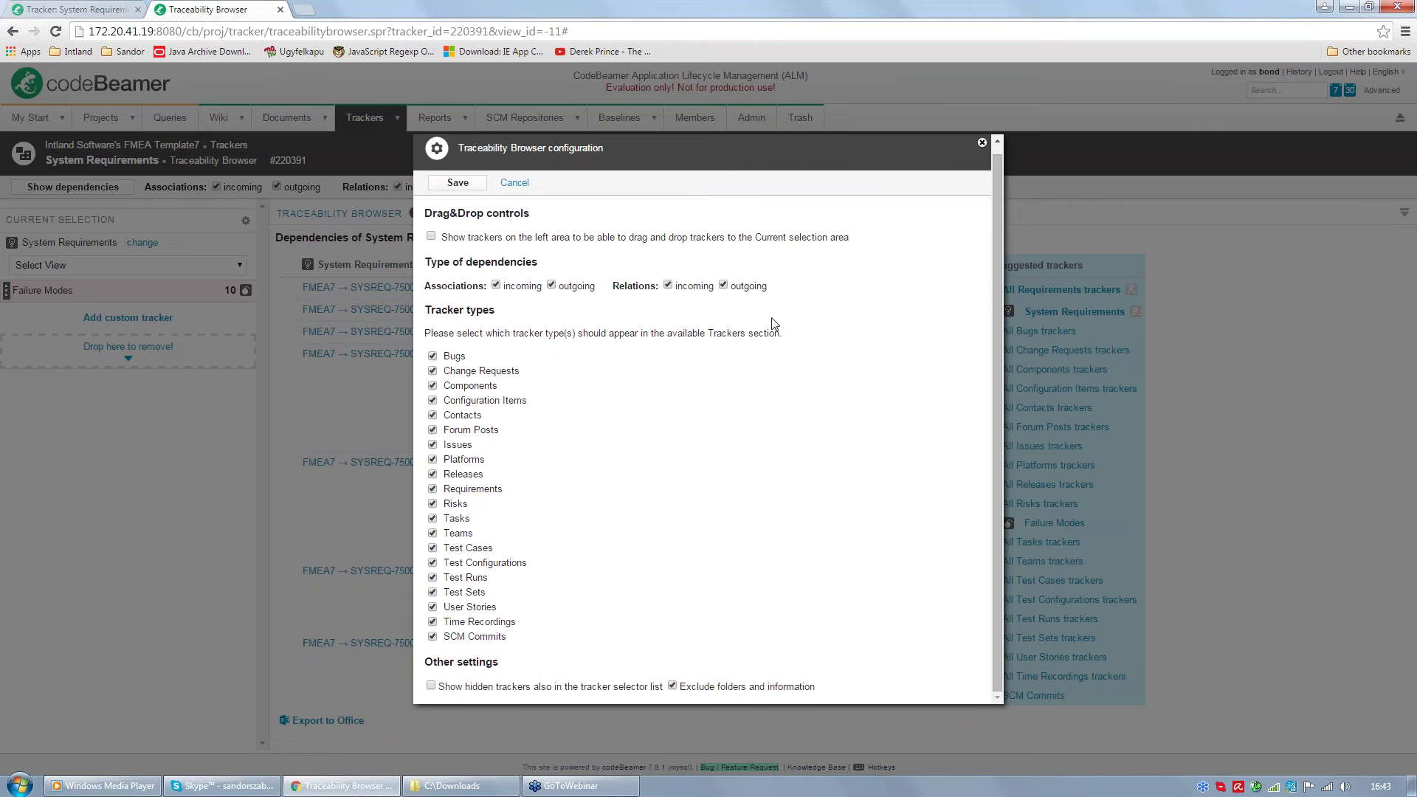
left_click(515, 183)
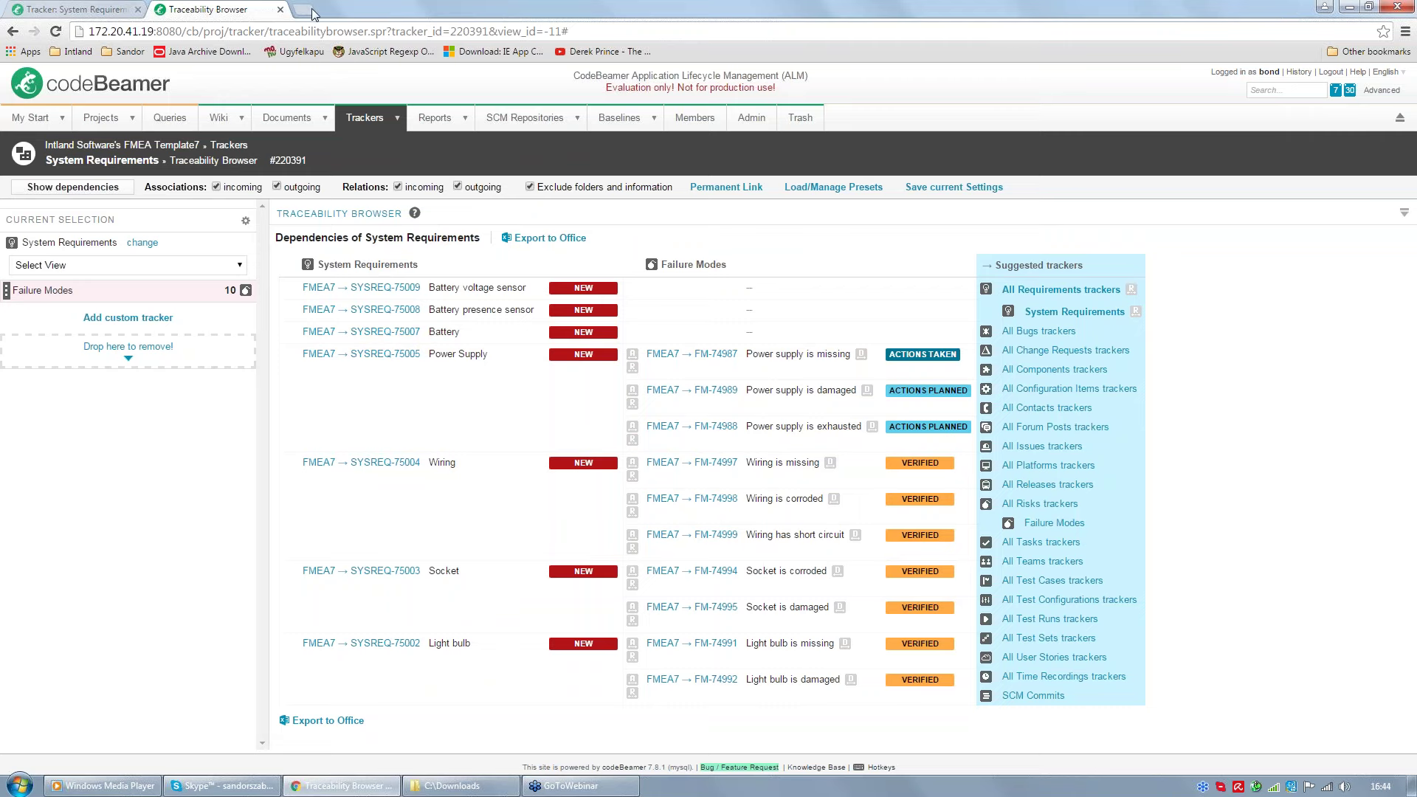
Step: Open the Test Coverage view of the System Requirements tracker in FMEA Template 1 and expand its whole item tree
left_click(97, 9)
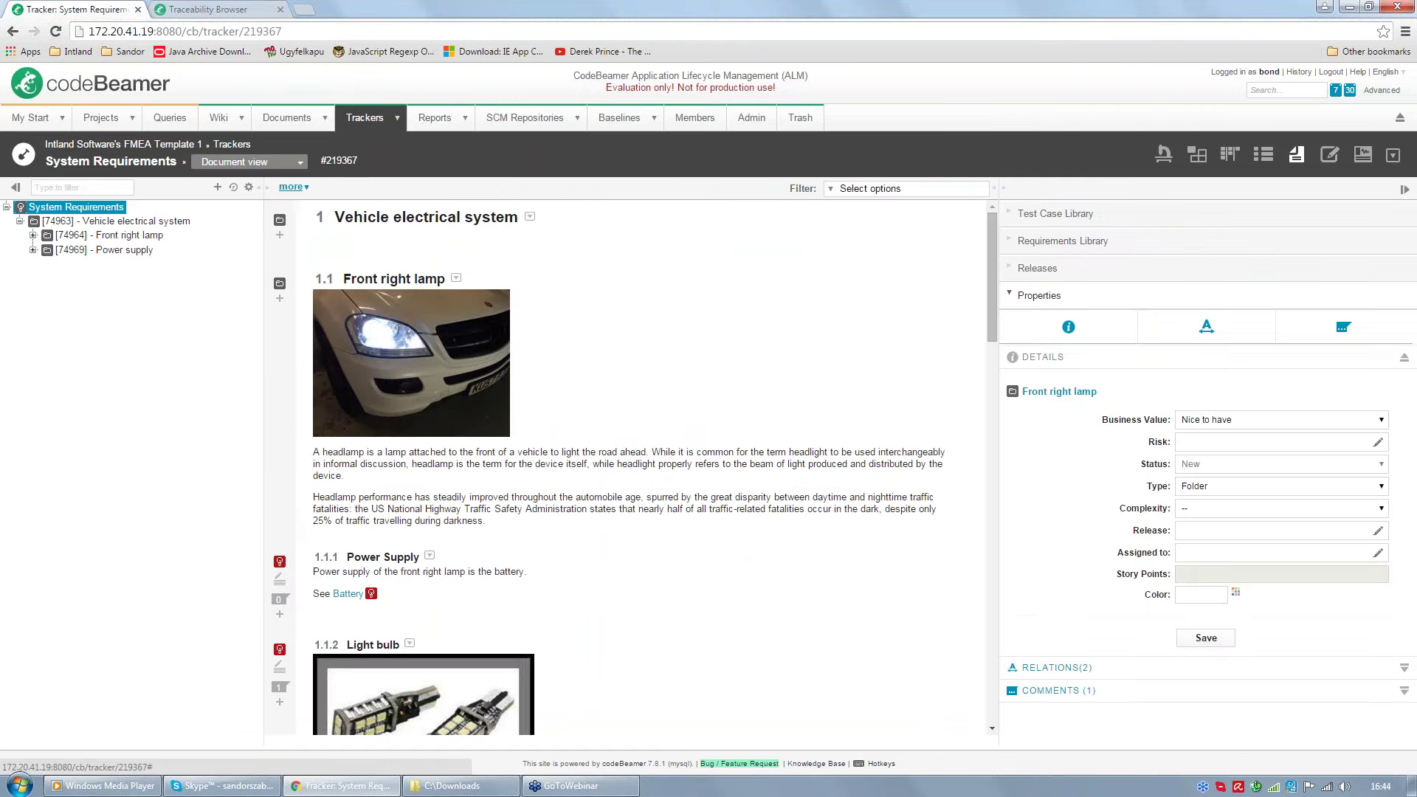
left_click(294, 187)
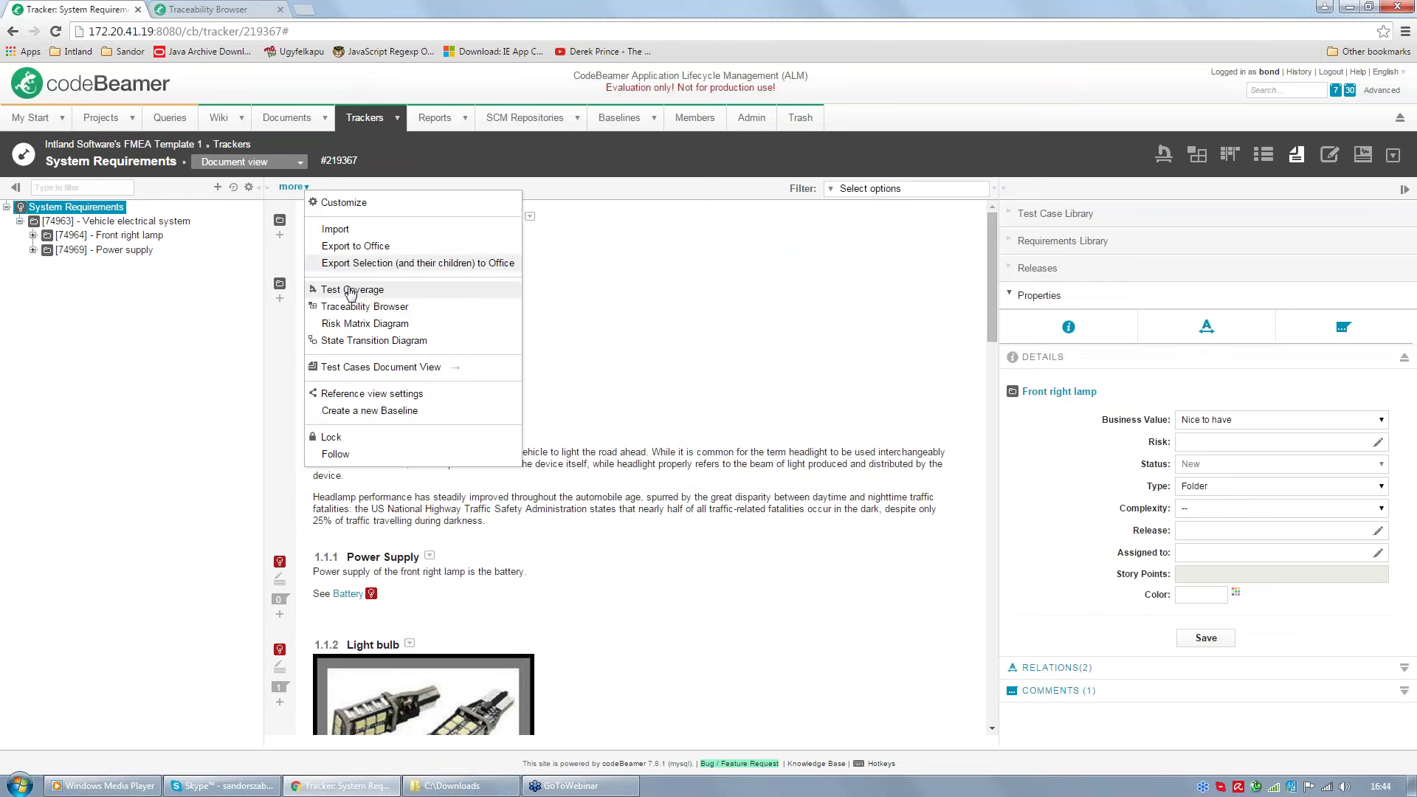
left_click(618, 196)
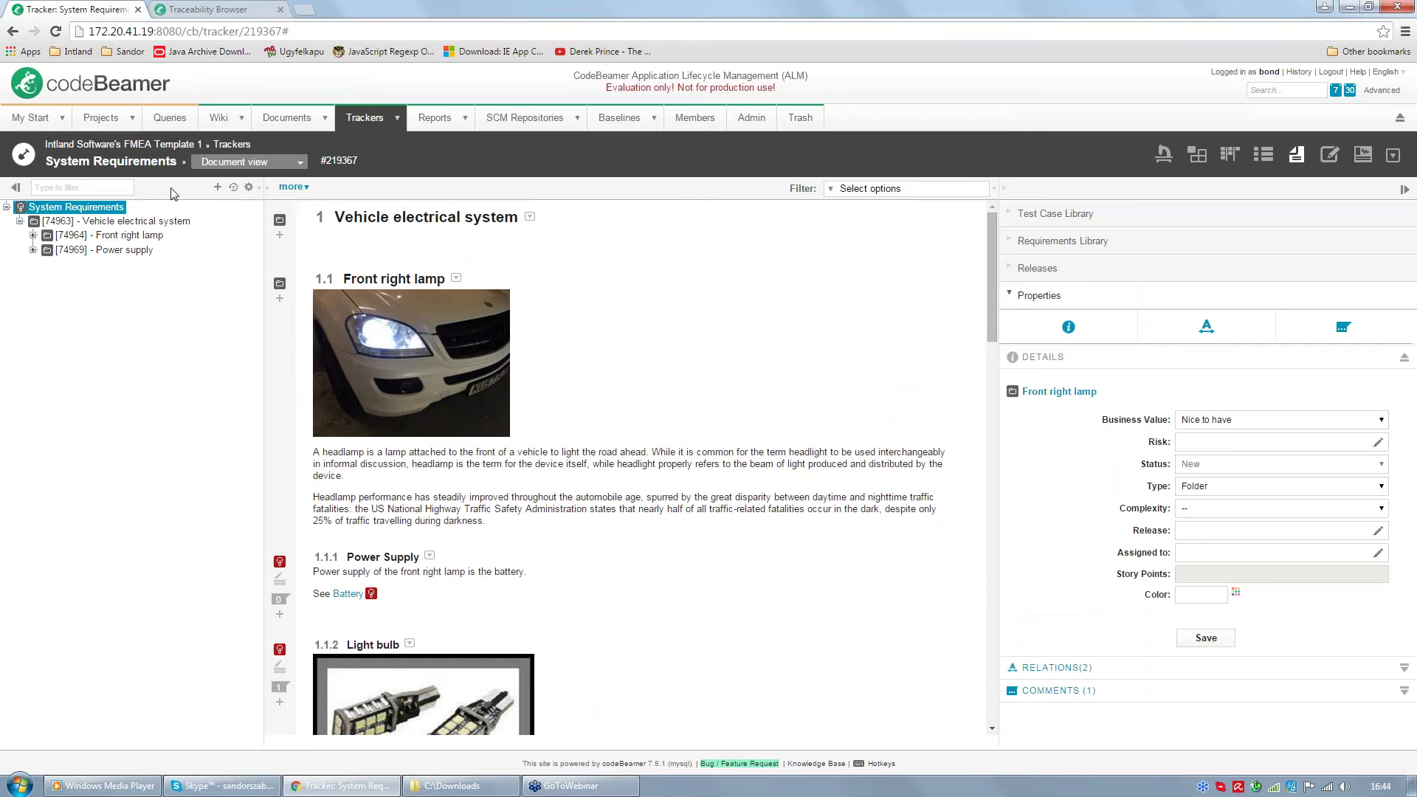
left_click(293, 187)
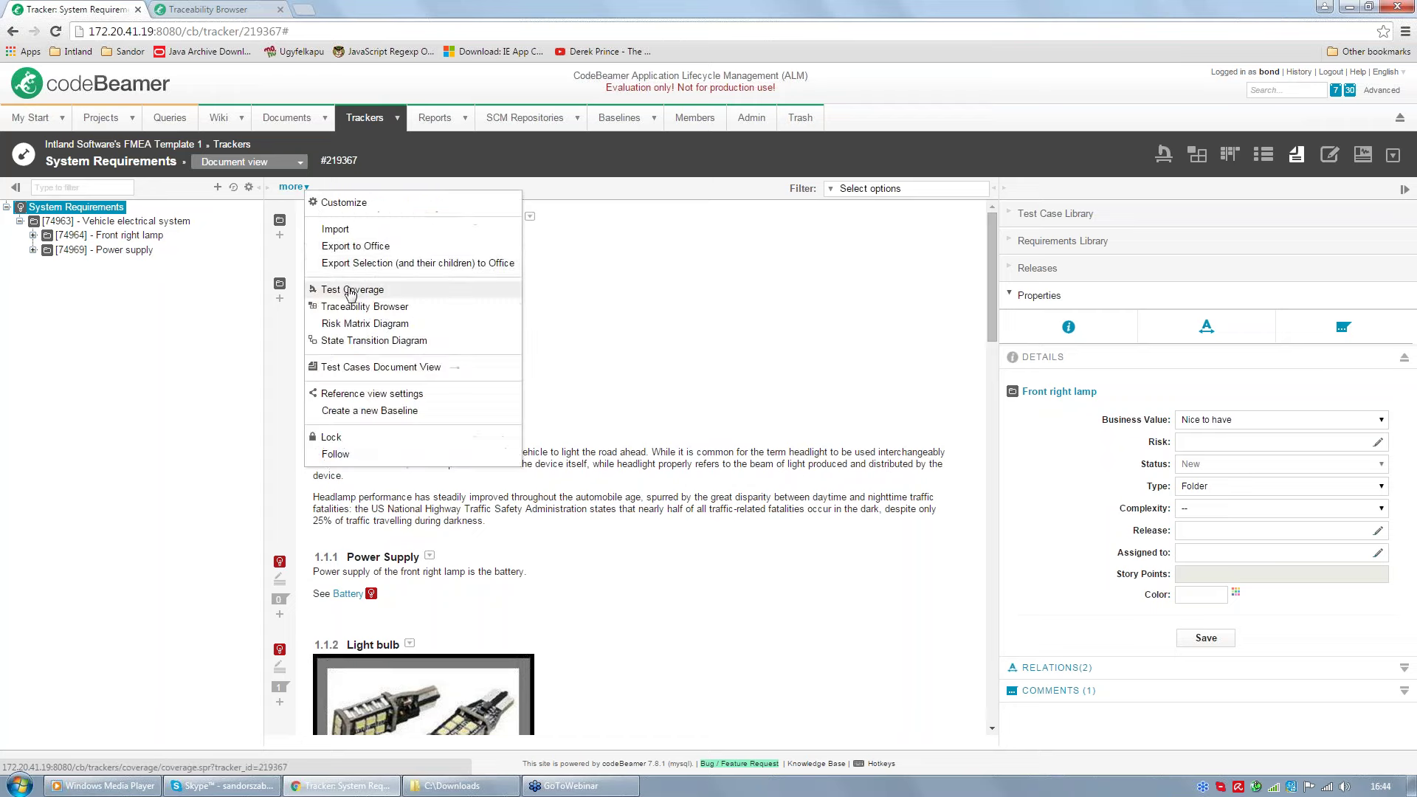
left_click(350, 292)
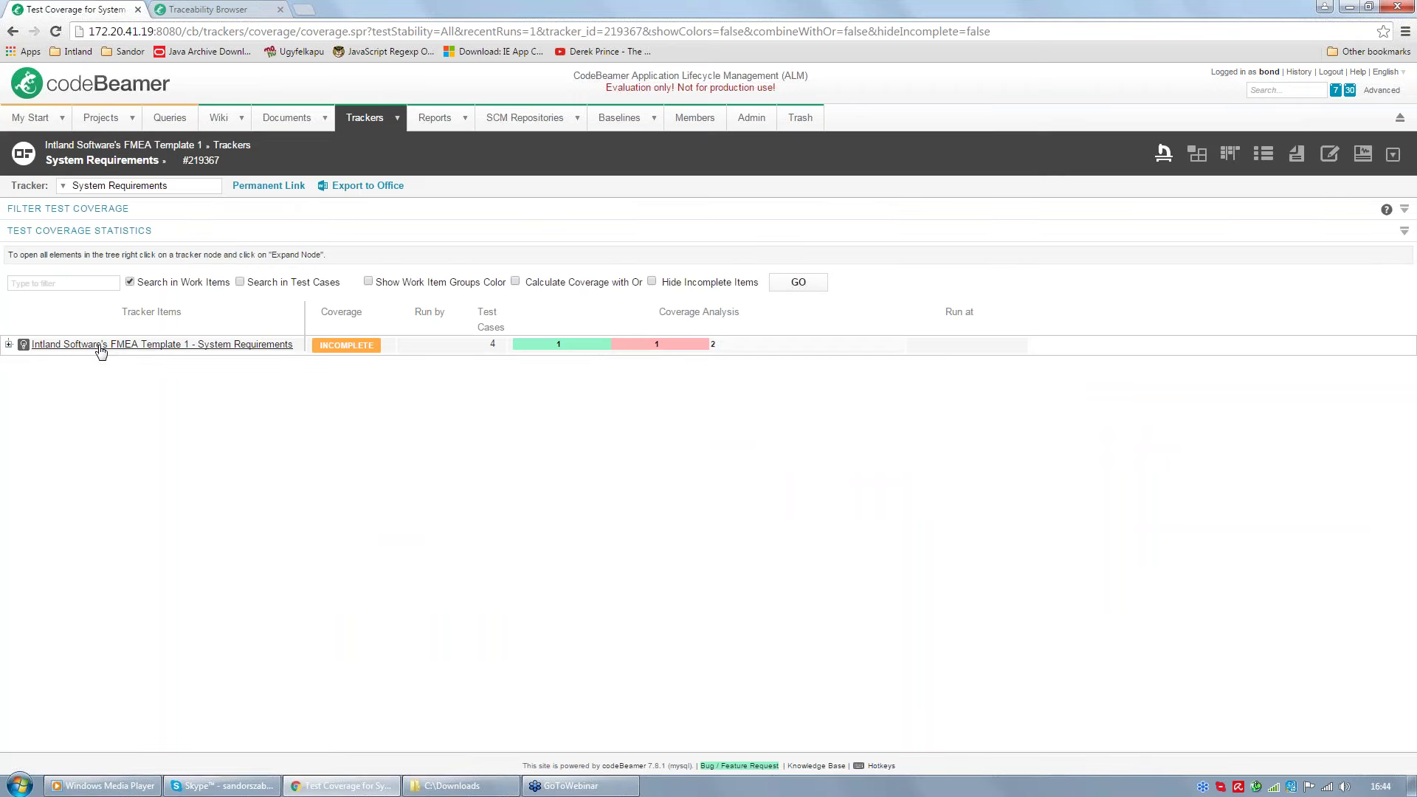
right_click(101, 352)
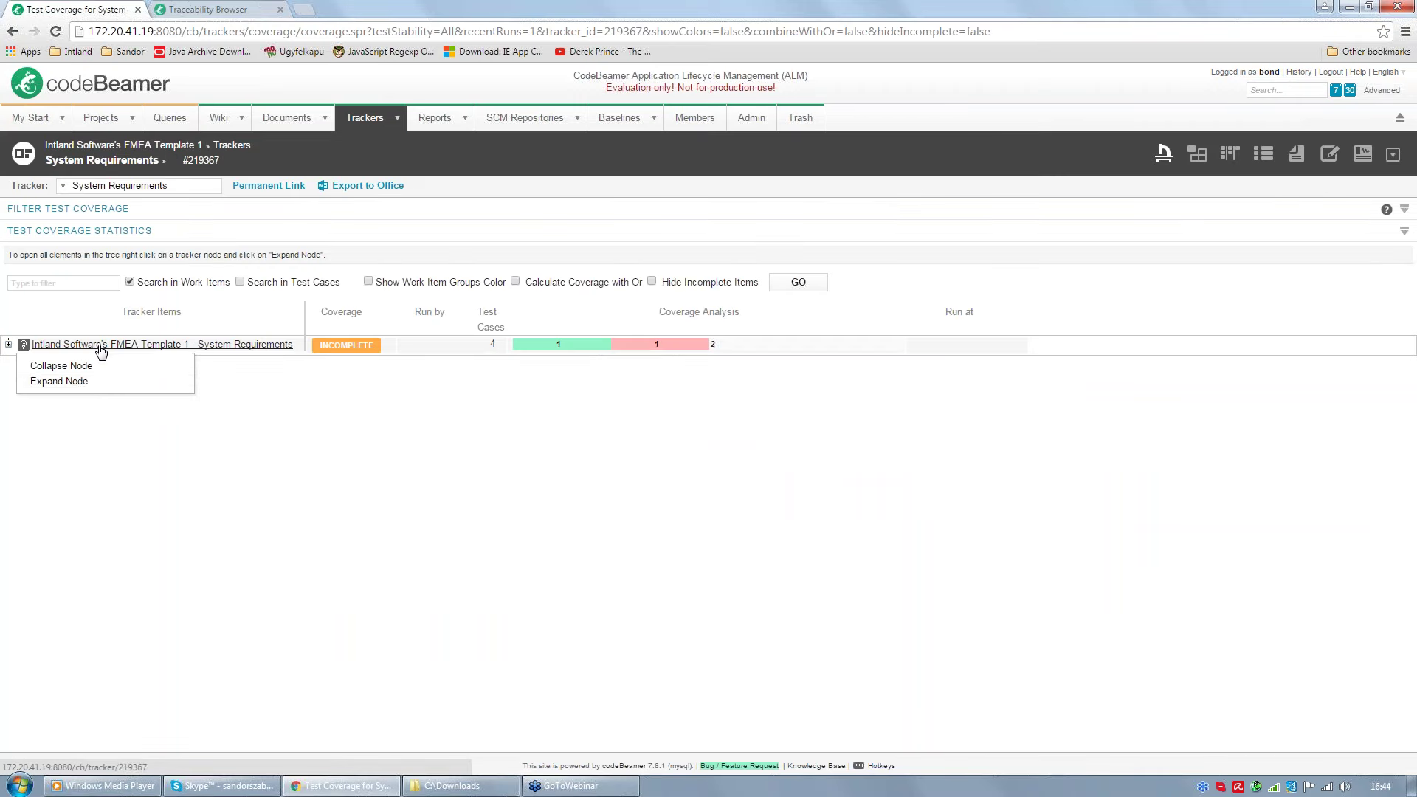
left_click(88, 382)
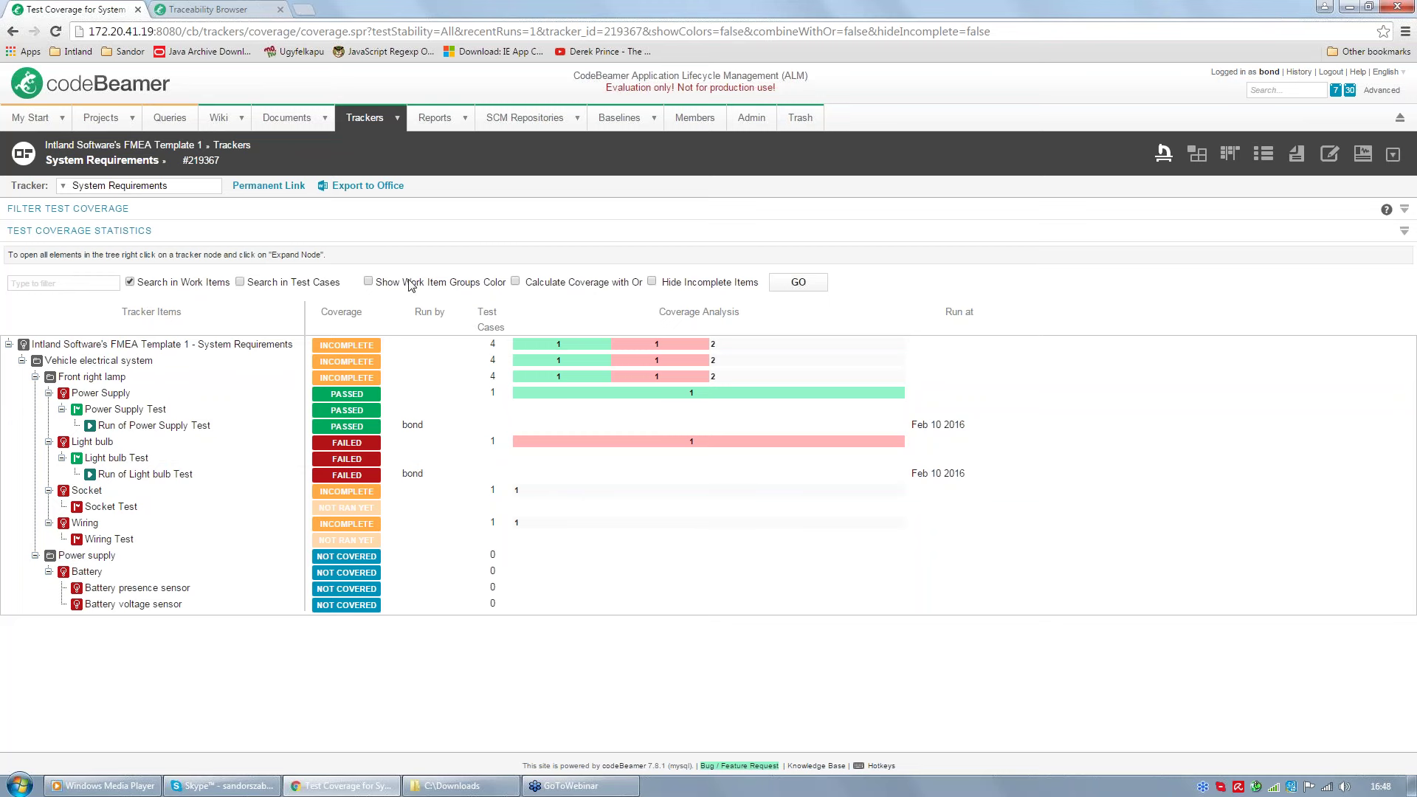
Step: Review the test coverage statistics and the filter choices for coverage, status, tracker and feature stability
left_click(82, 232)
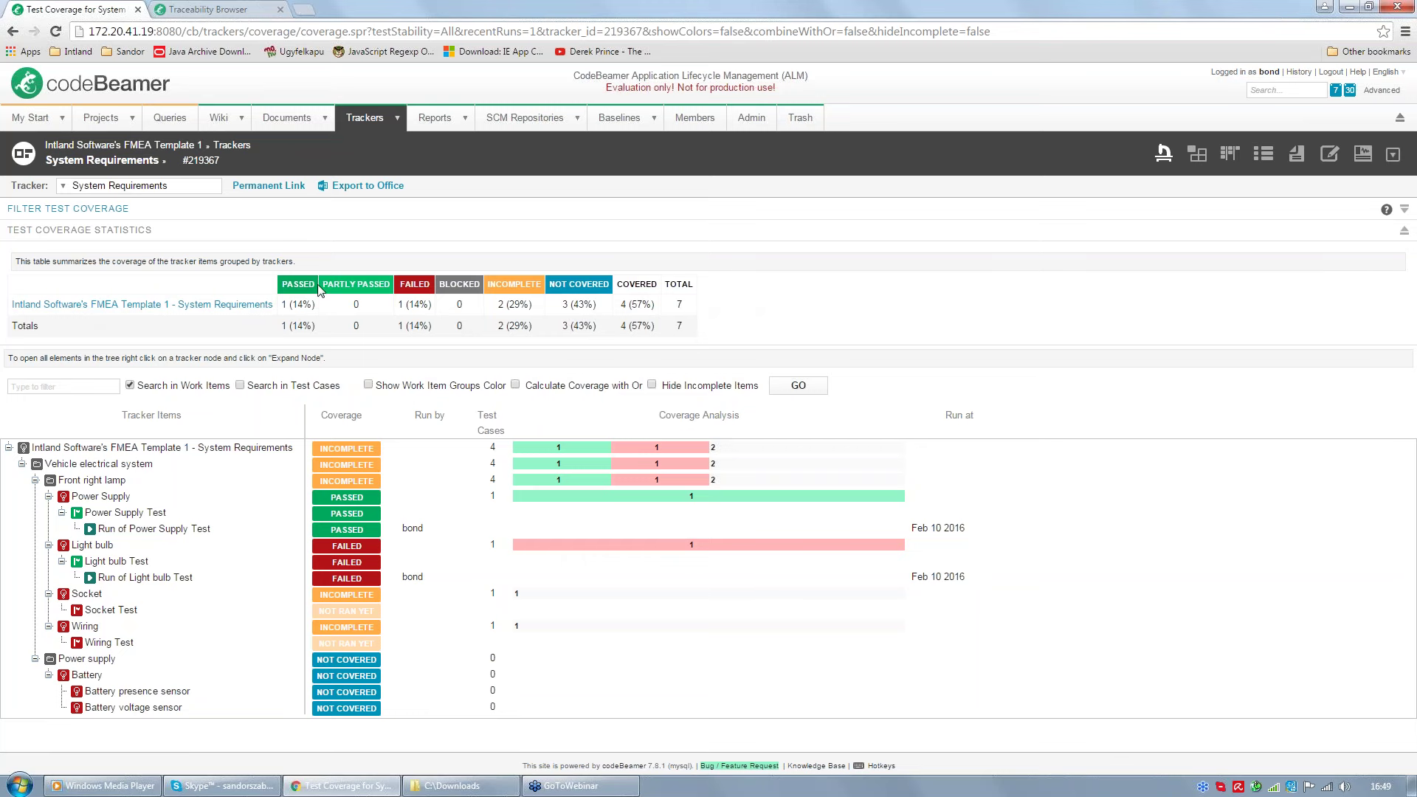
left_click(80, 231)
left_click(89, 211)
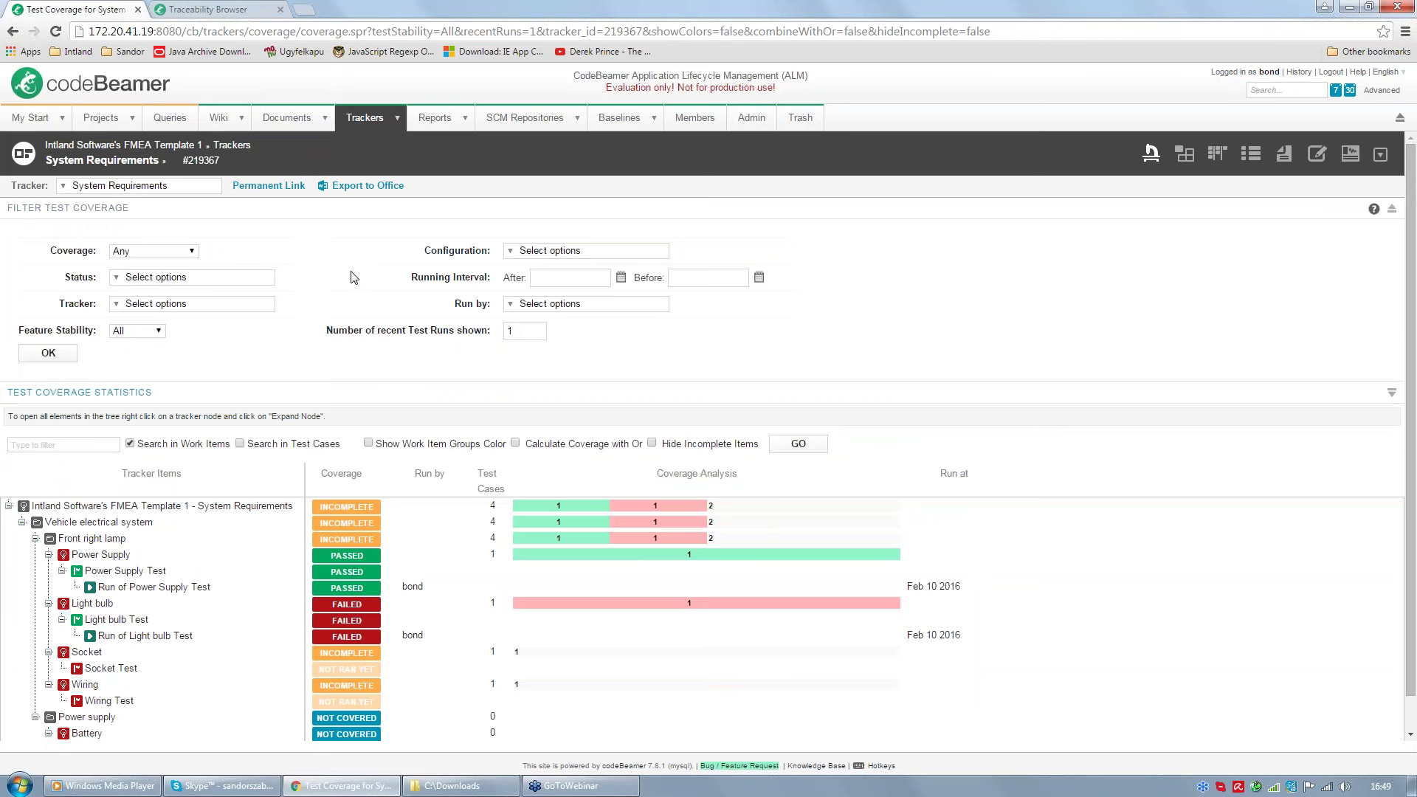
left_click(191, 251)
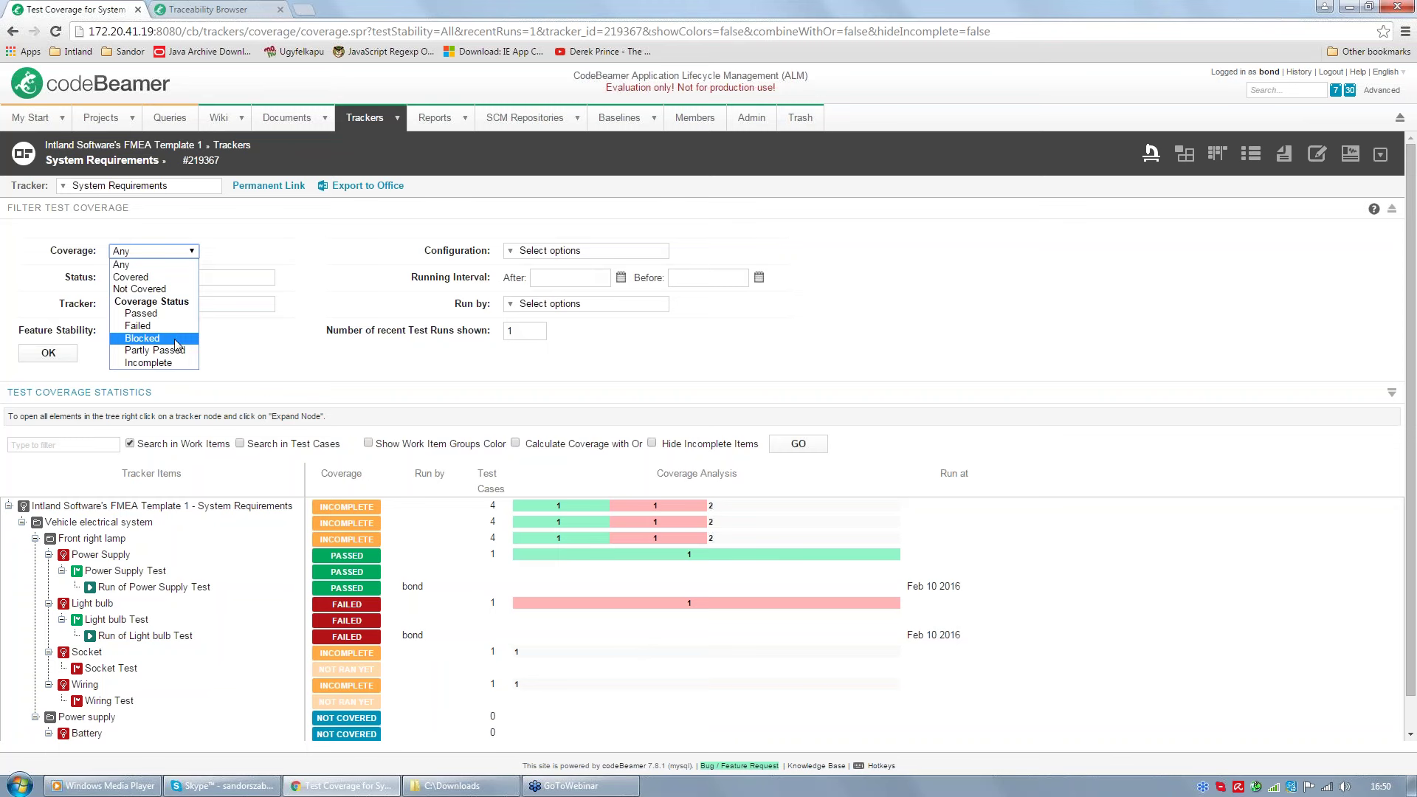
left_click(166, 254)
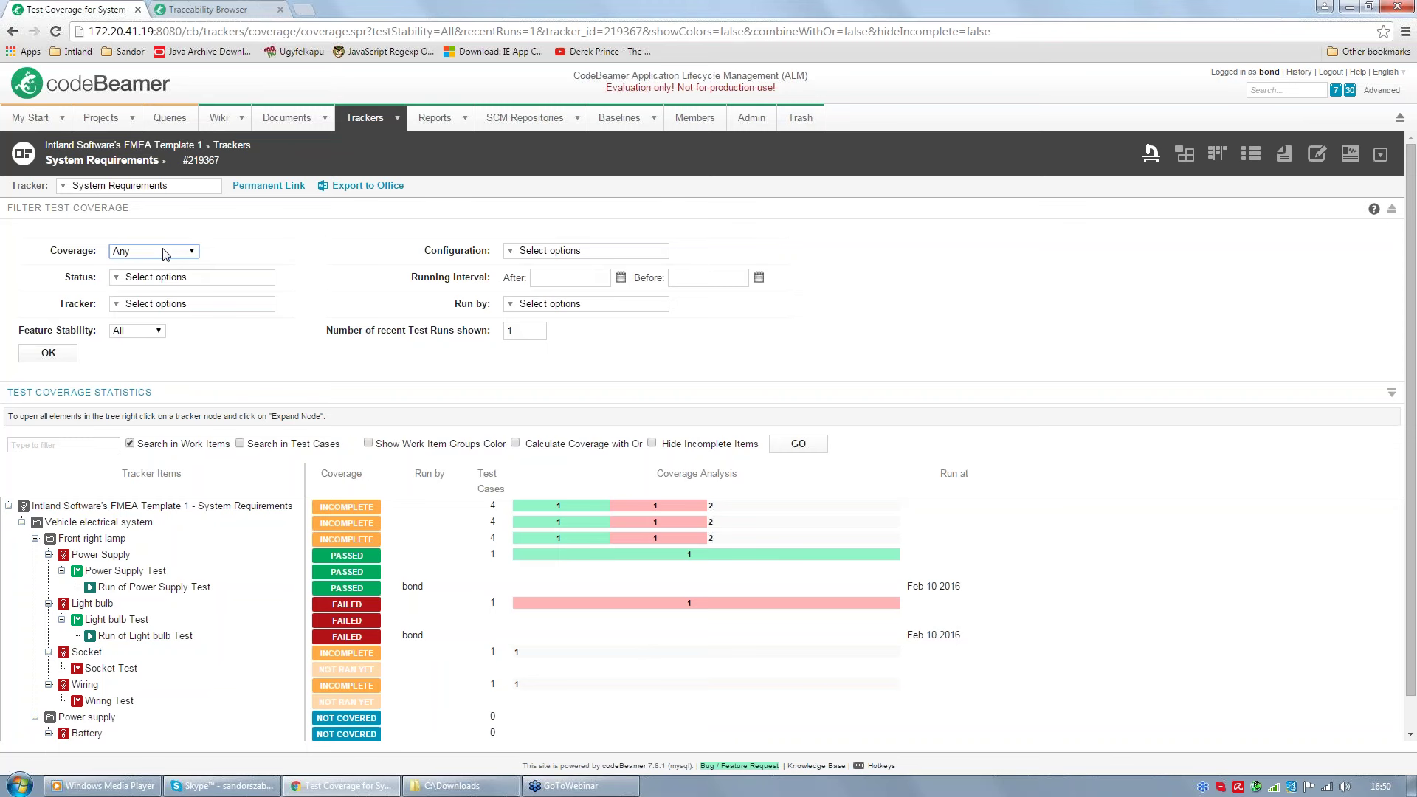
left_click(198, 280)
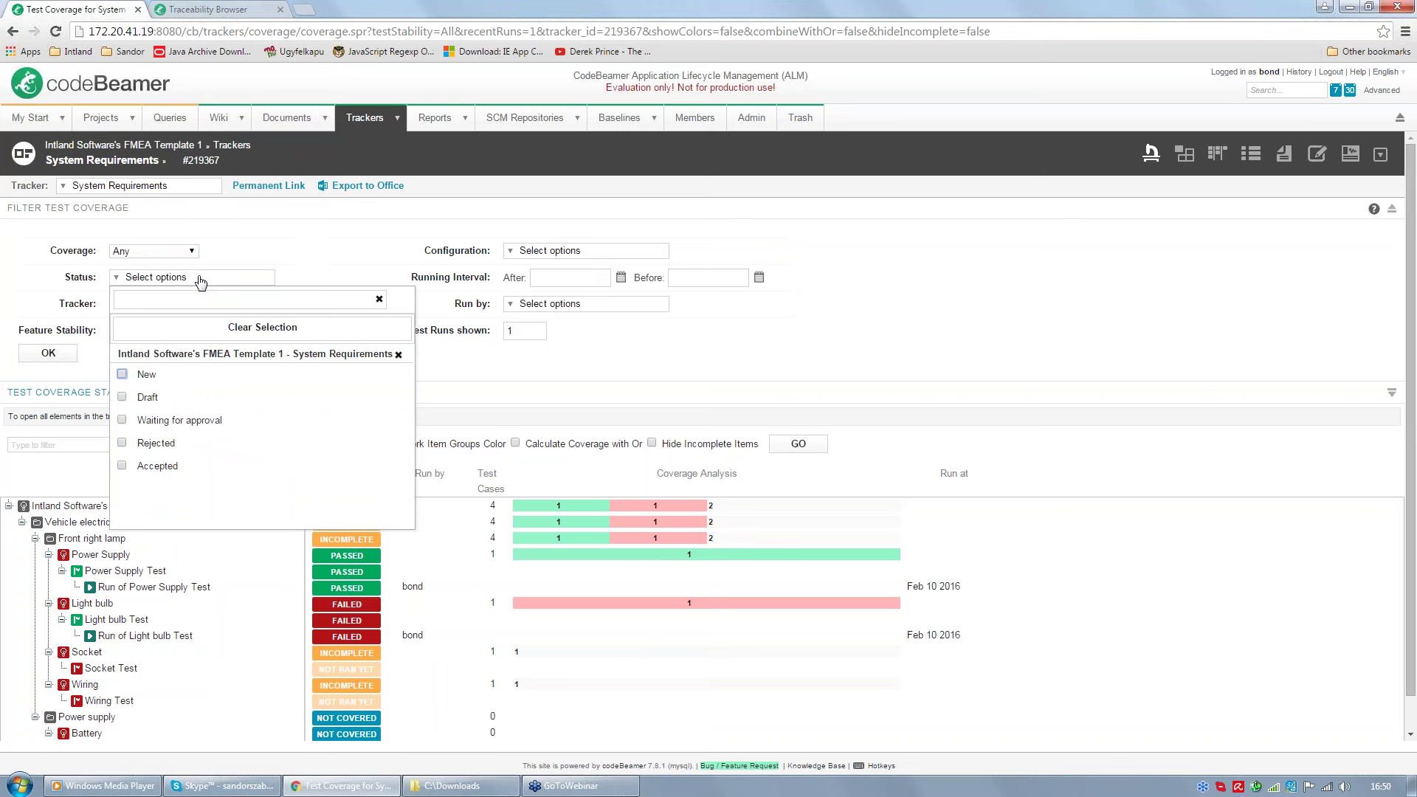
left_click(198, 279)
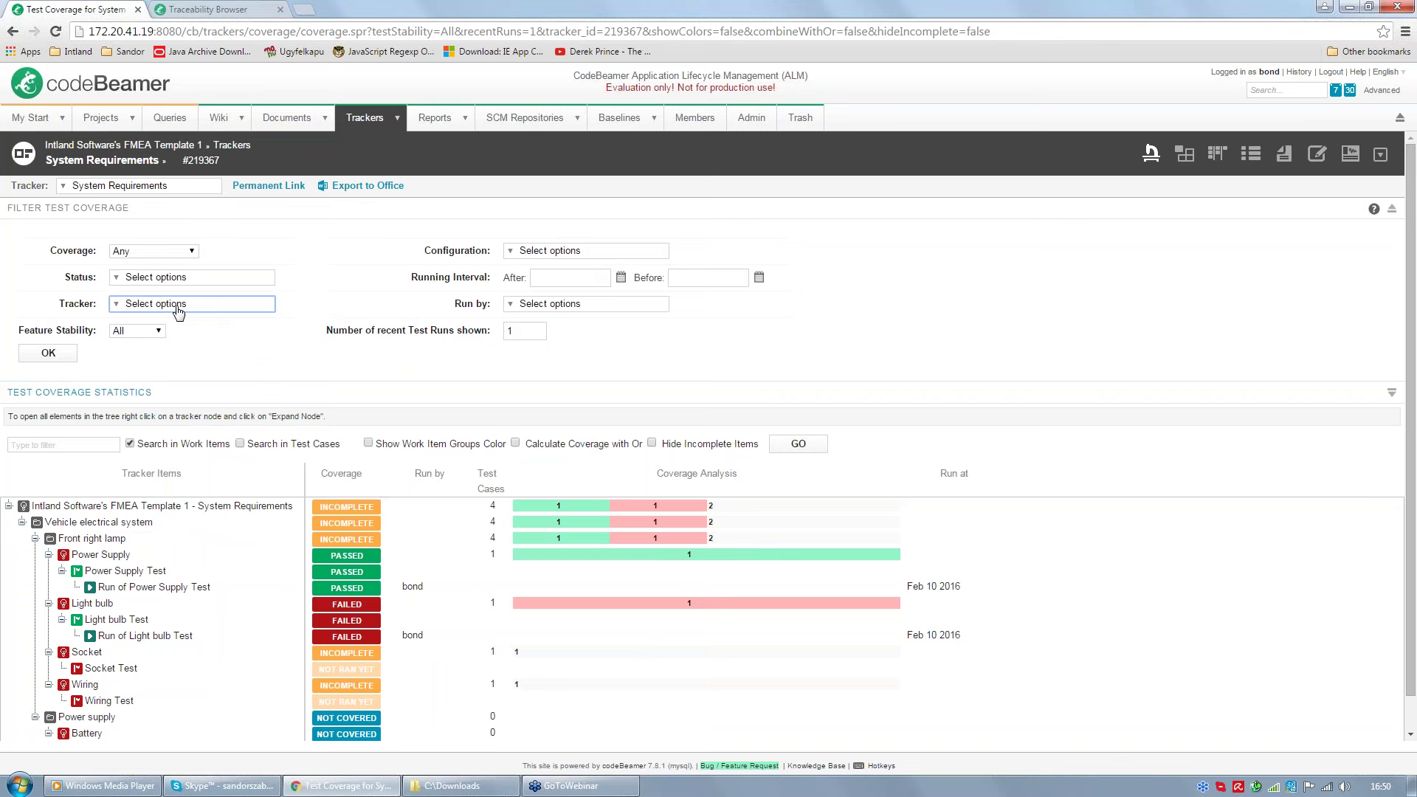
left_click(188, 305)
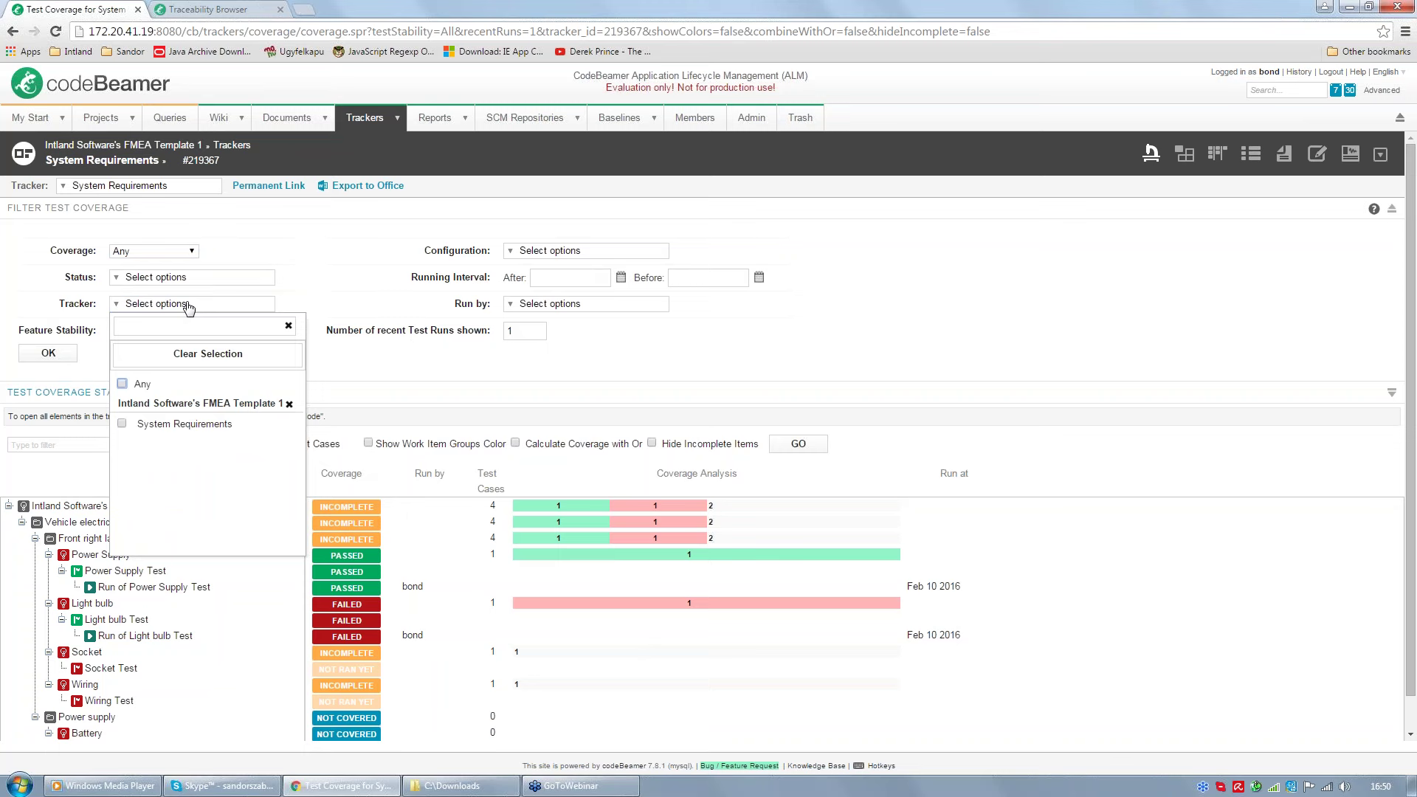
left_click(189, 306)
left_click(150, 332)
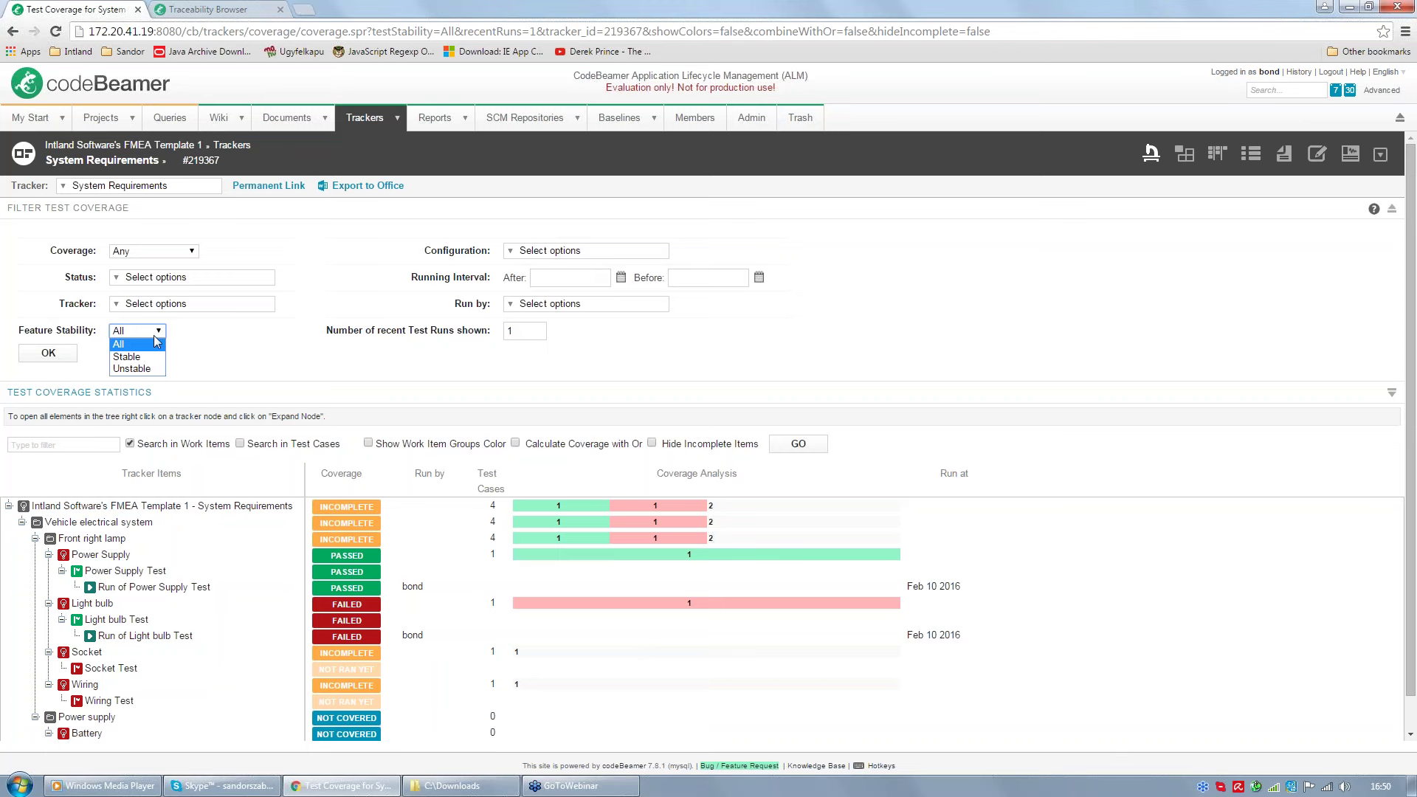
key("Escape")
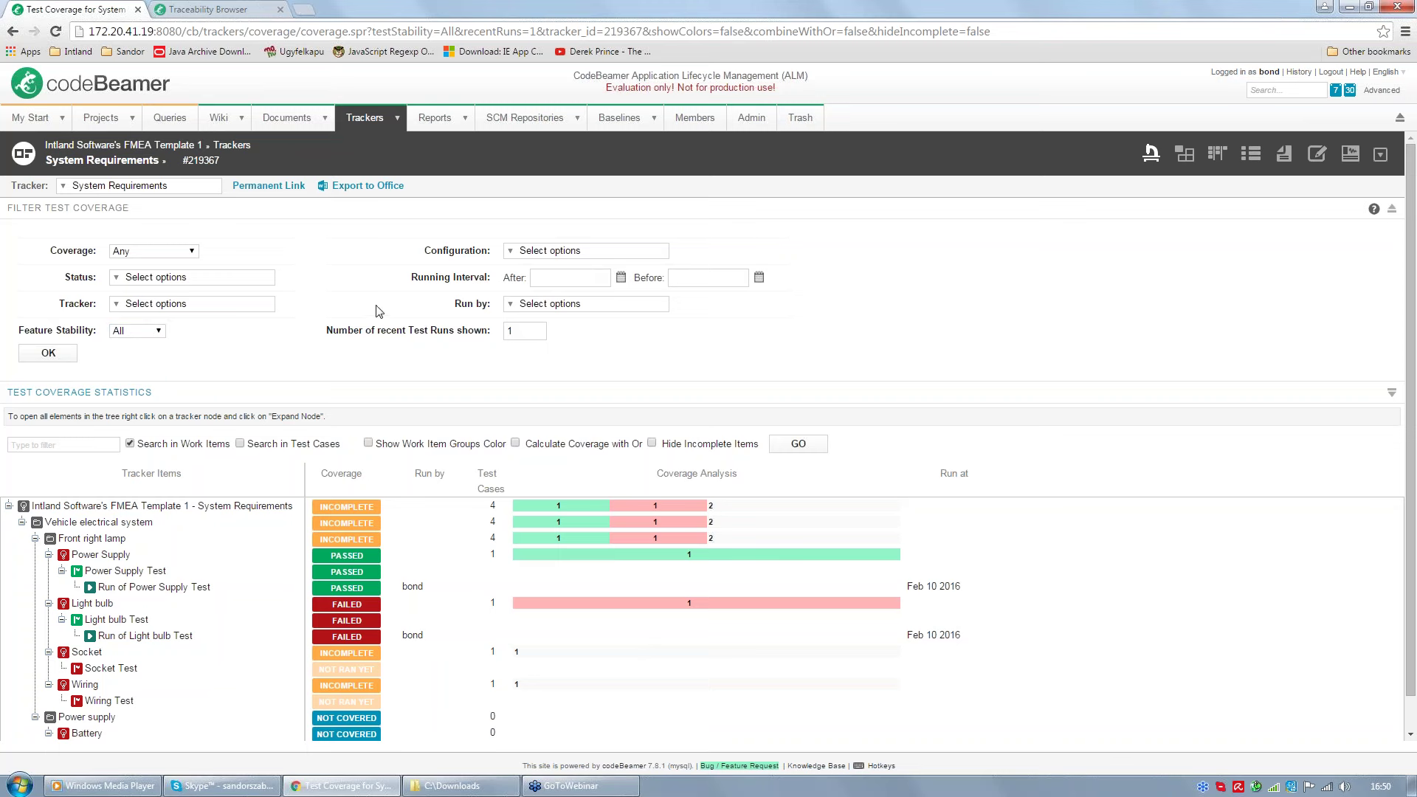
Step: Review the test coverage filter choices for configuration, running interval and run by, and collapse the filter section
left_click(621, 255)
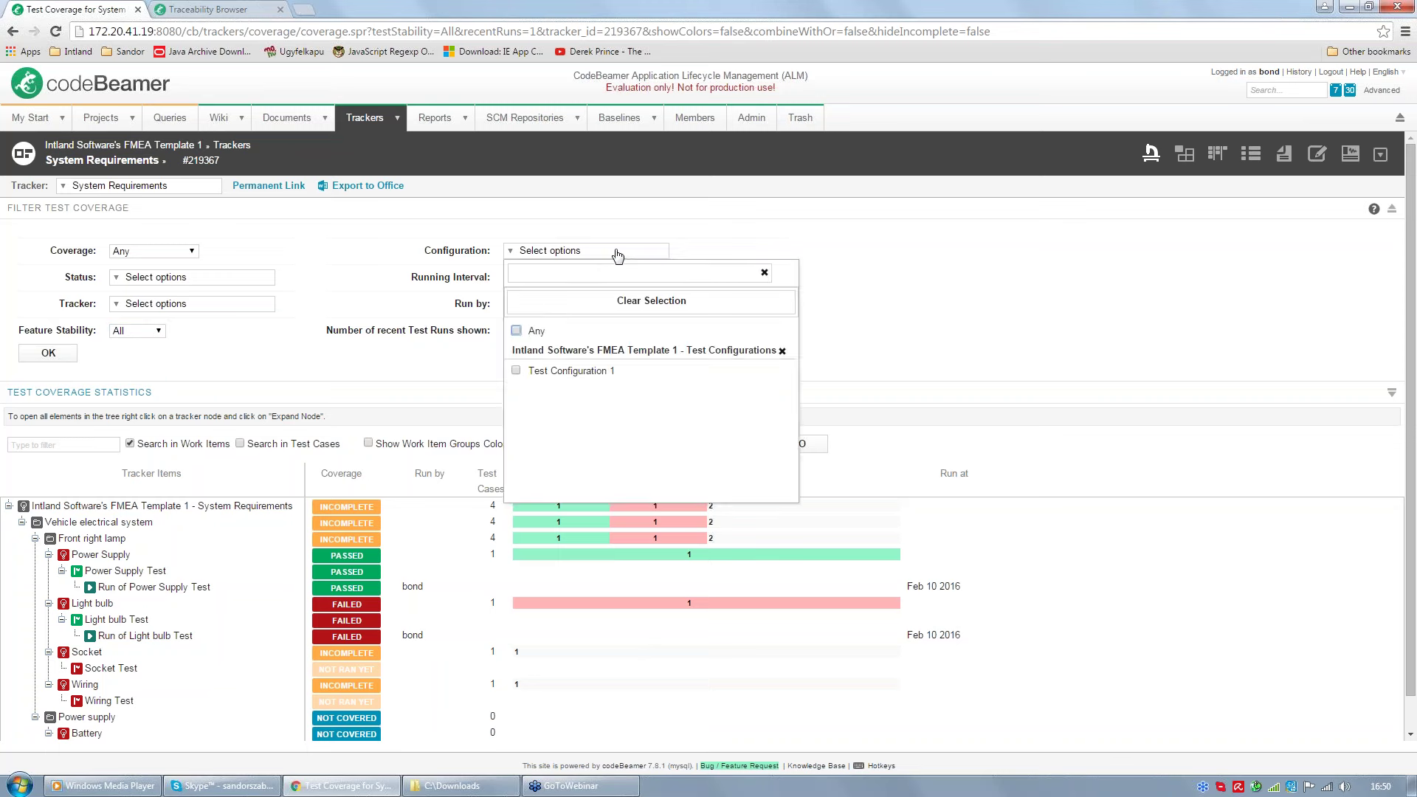
left_click(618, 256)
left_click(545, 278)
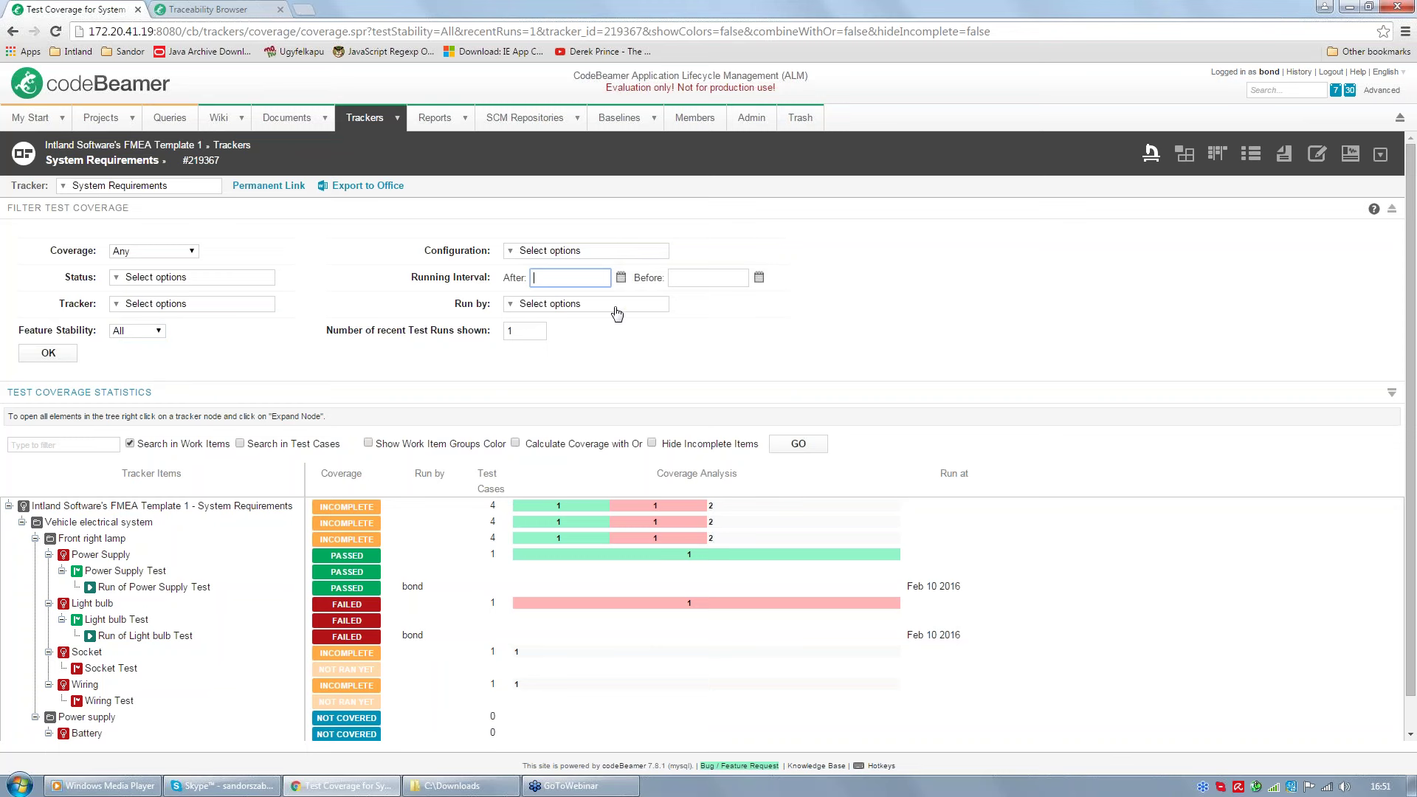
left_click(570, 309)
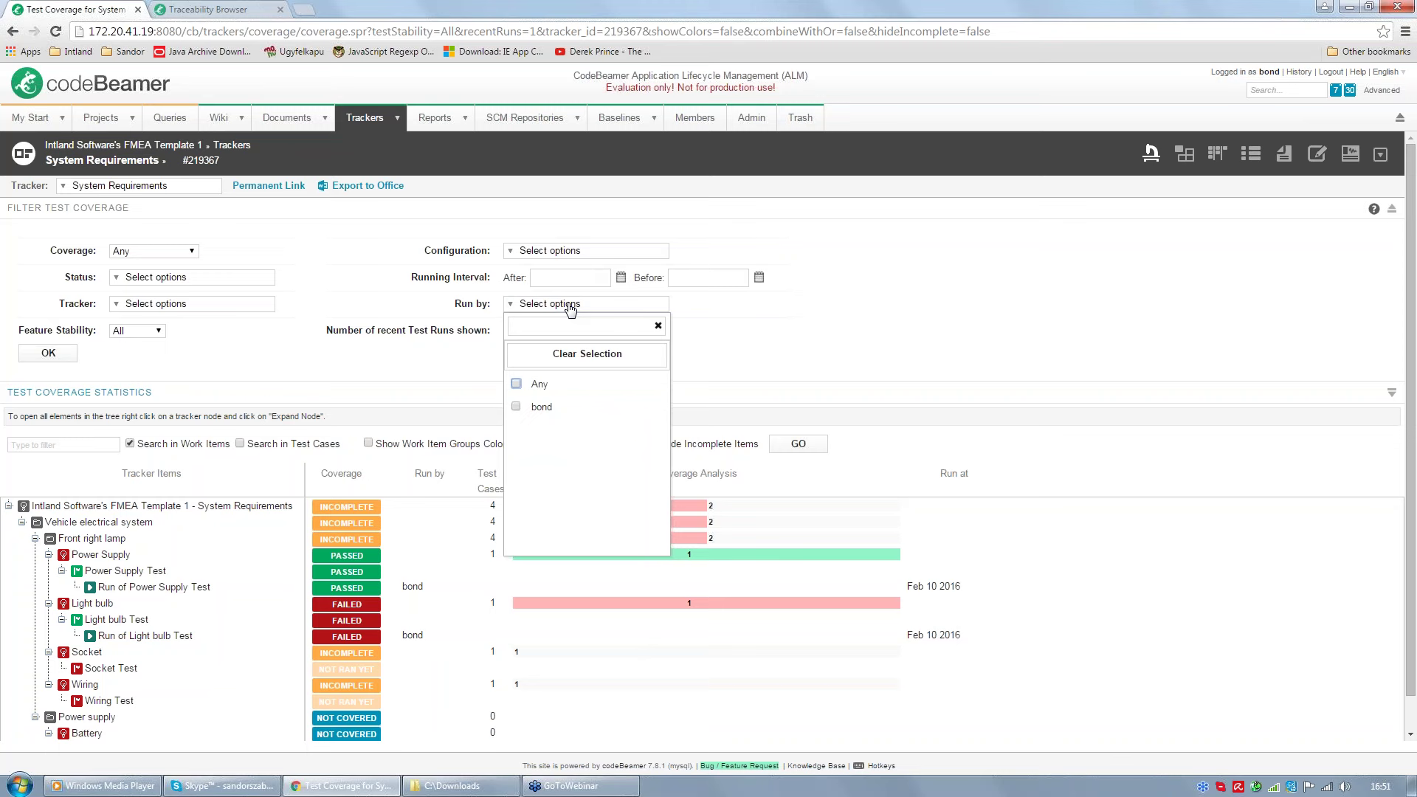
left_click(569, 307)
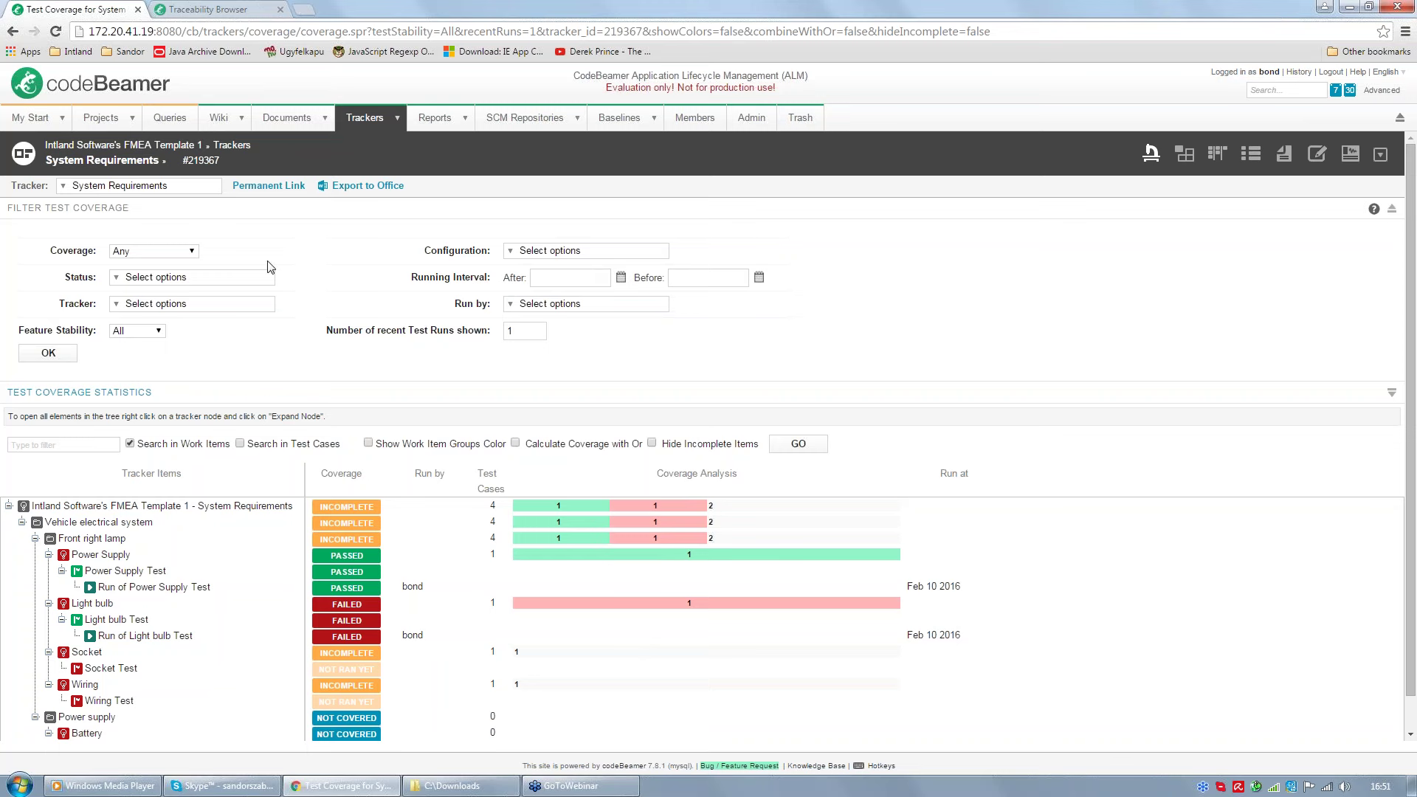
left_click(88, 212)
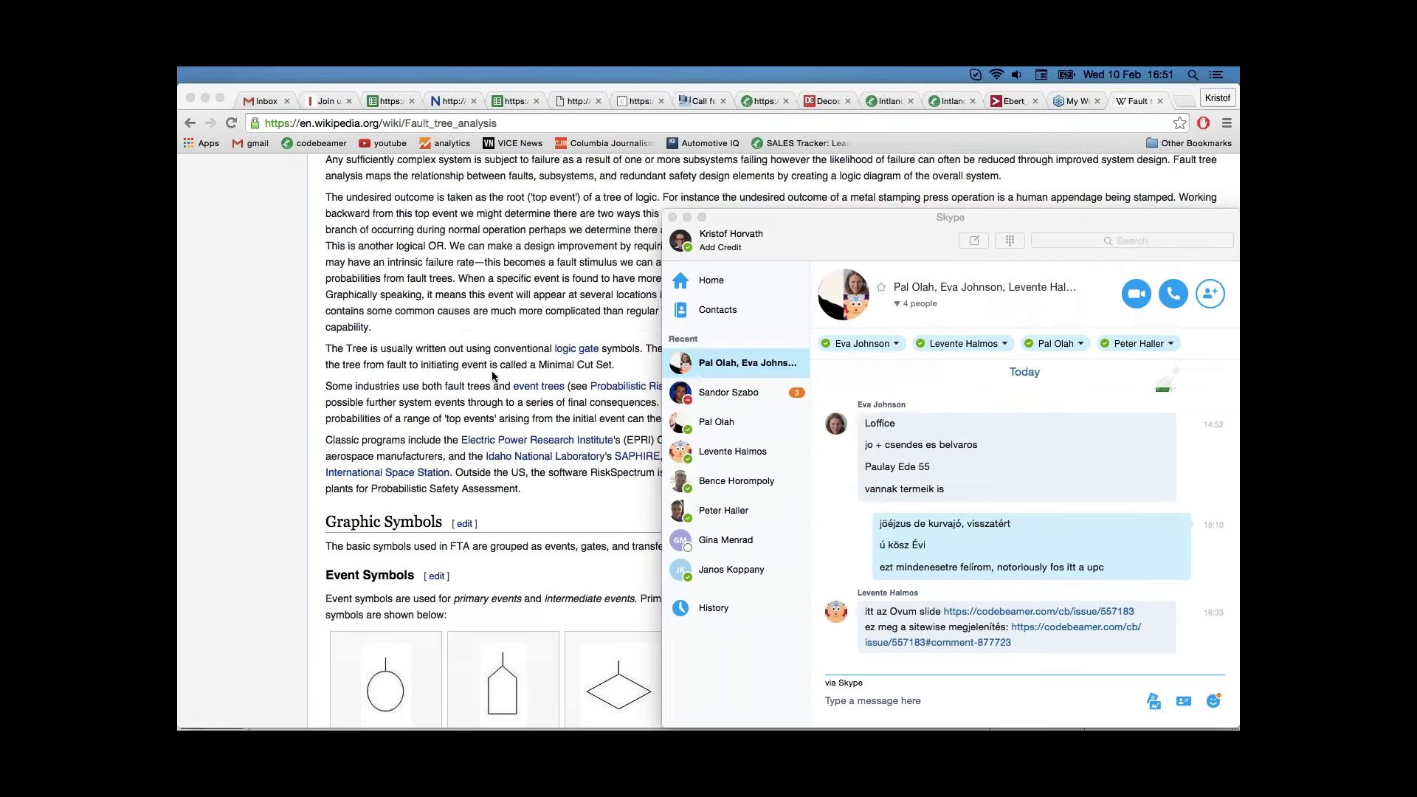
Step: Switch to the Risk Management and FMEA presentation in PowerPoint
key("super+Tab")
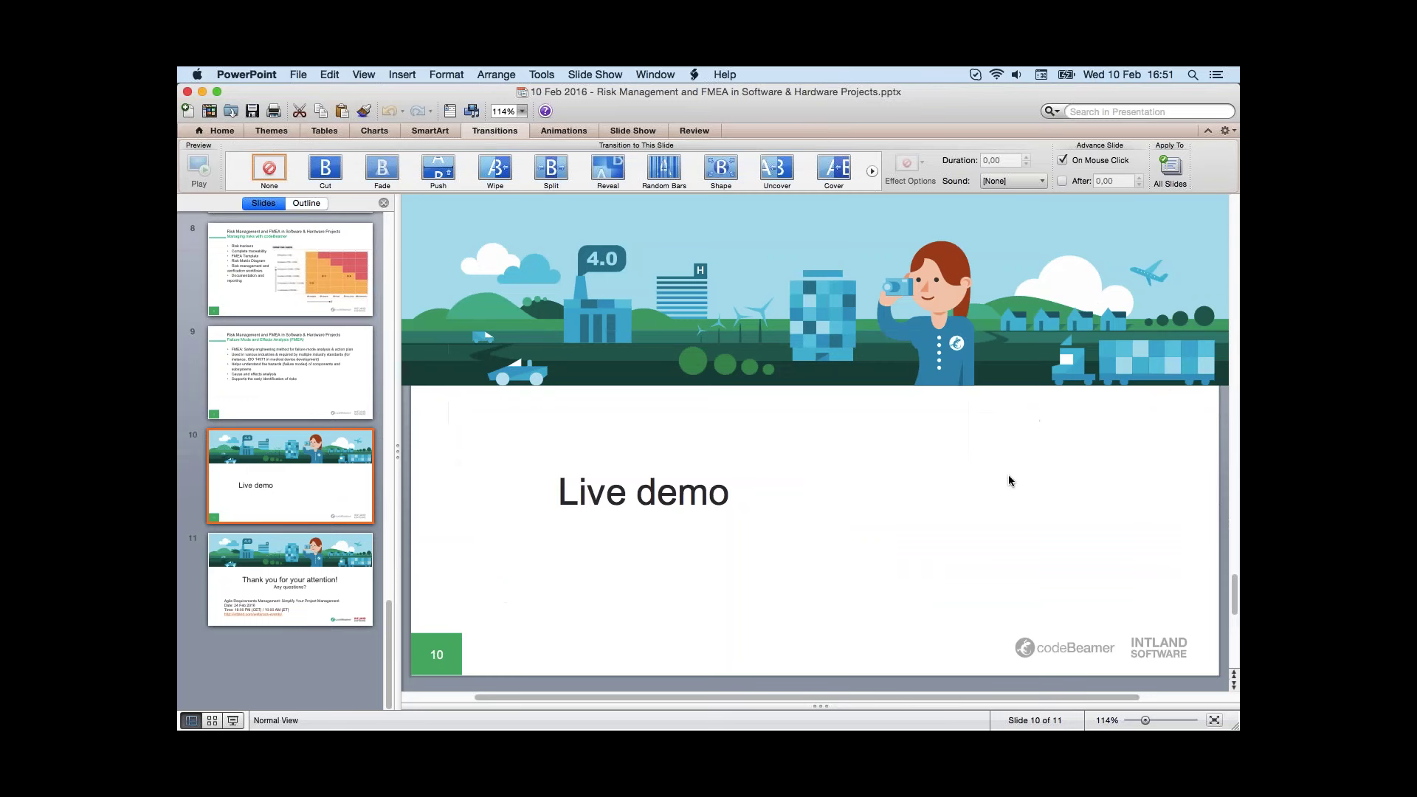